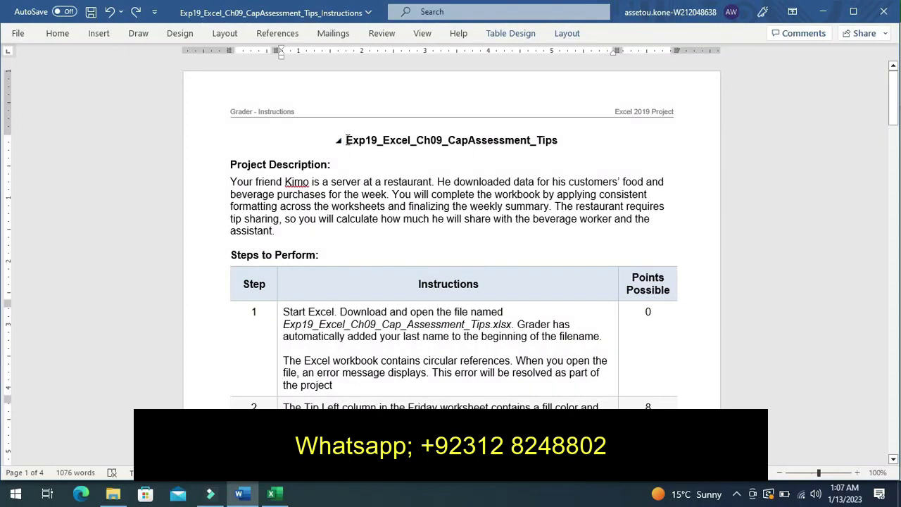
# Step: Highlight the document title in yellow, then undo that highlight
pyautogui.moveTo(346, 139); pyautogui.dragTo(469, 143)
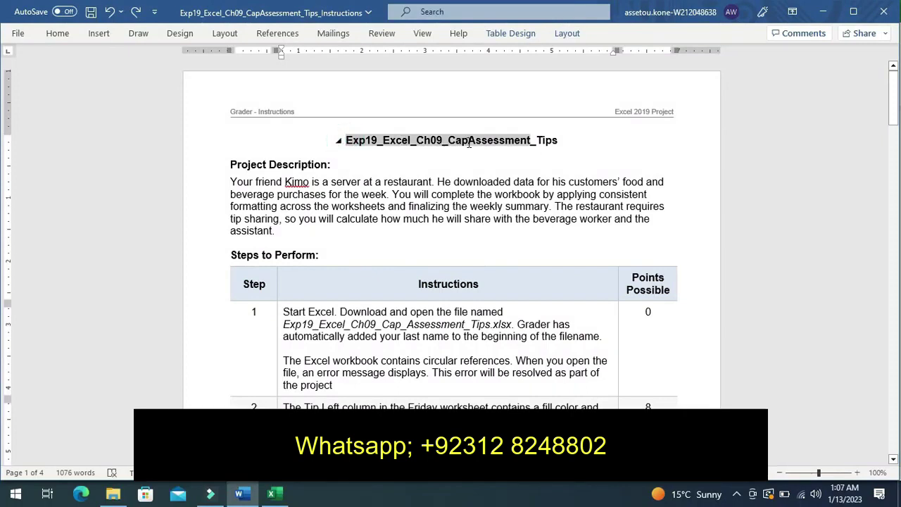
pyautogui.moveTo(539, 143); pyautogui.dragTo(558, 142)
pyautogui.click(526, 121)
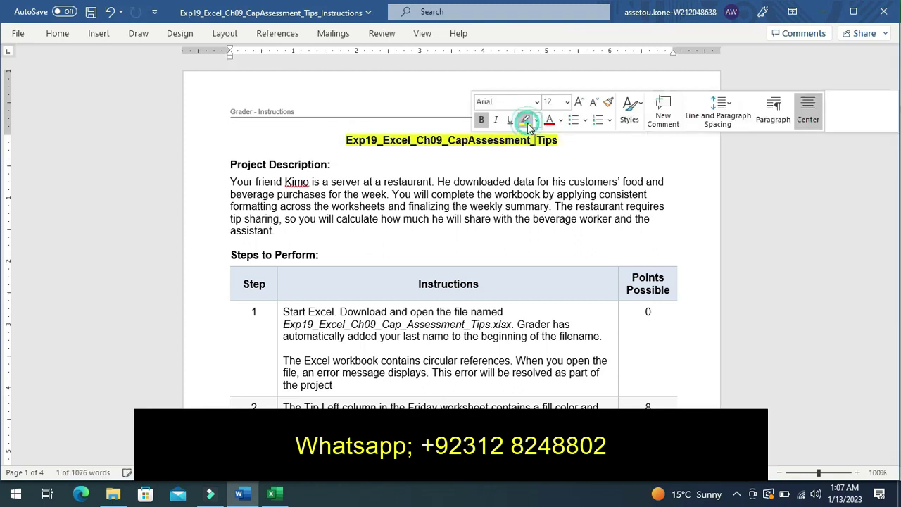
pyautogui.click(542, 160)
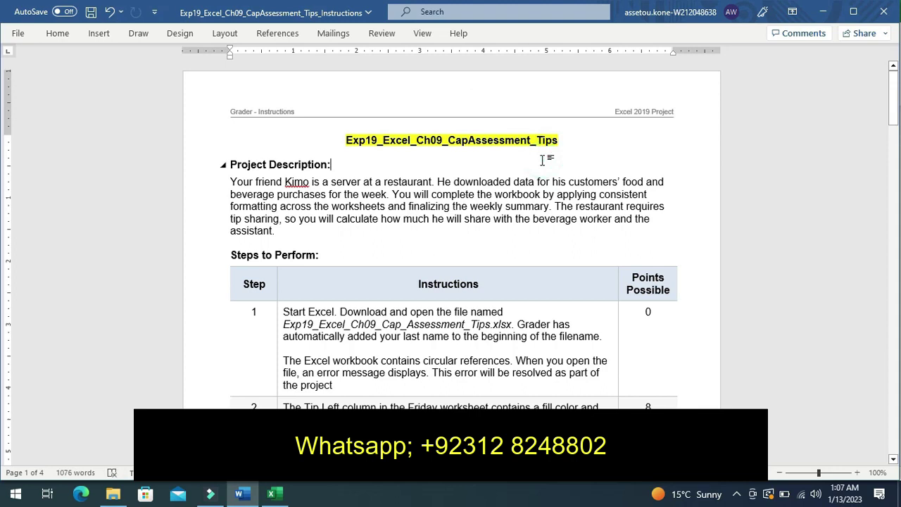
pyautogui.hotkey('ctrl', 'z')
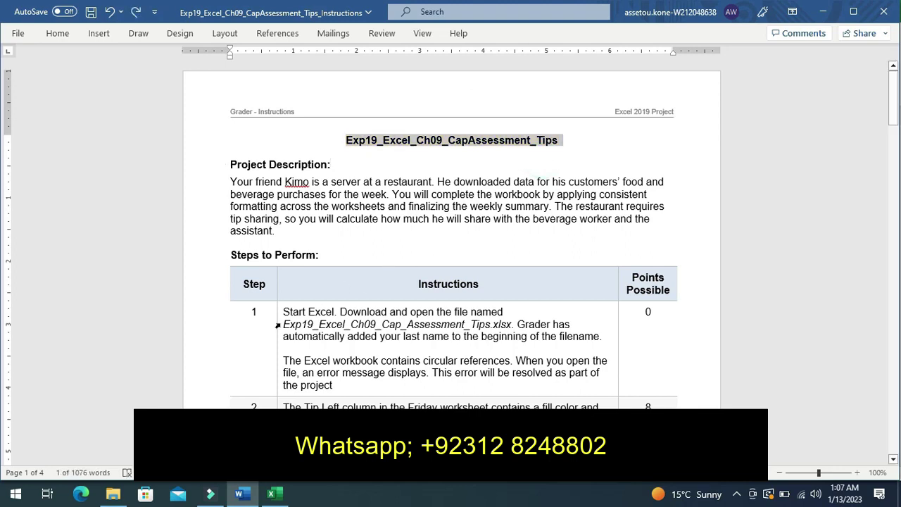
# Step: Highlight the Step 1 circular-references instruction text in yellow
pyautogui.doubleClick(277, 360)
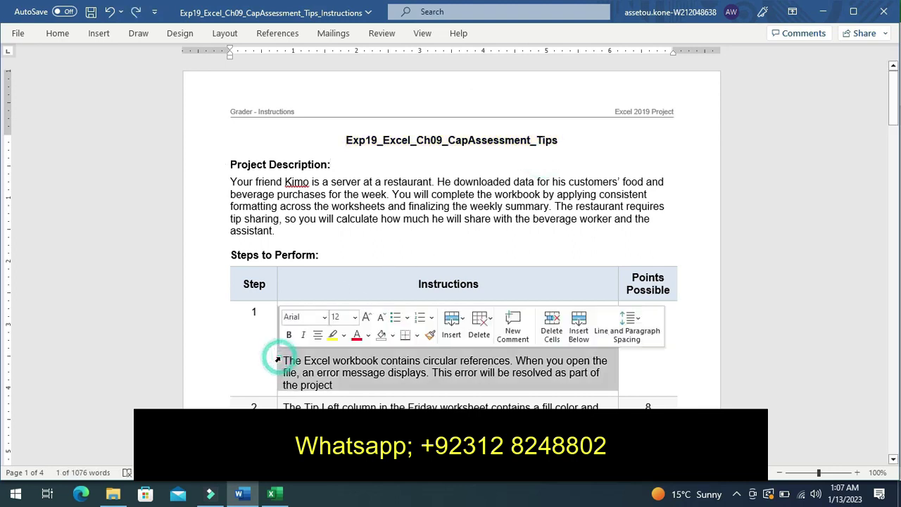
pyautogui.click(332, 336)
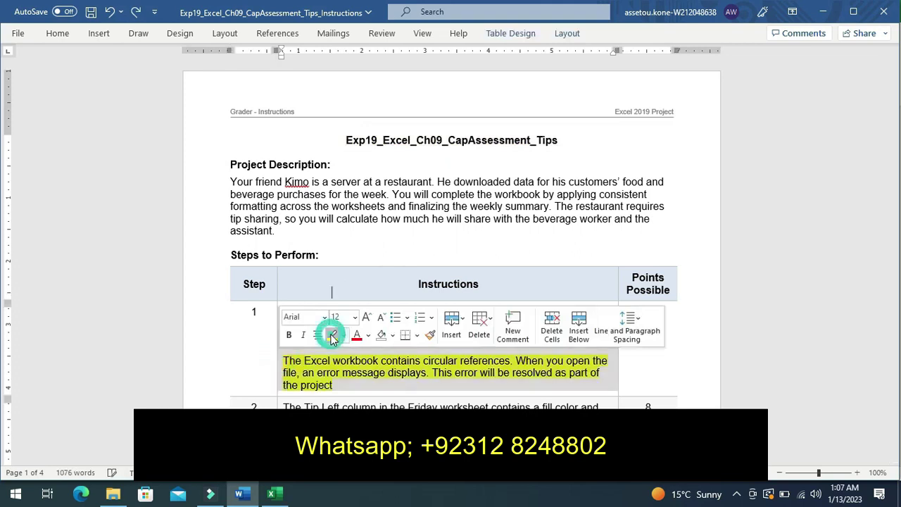
pyautogui.click(255, 358)
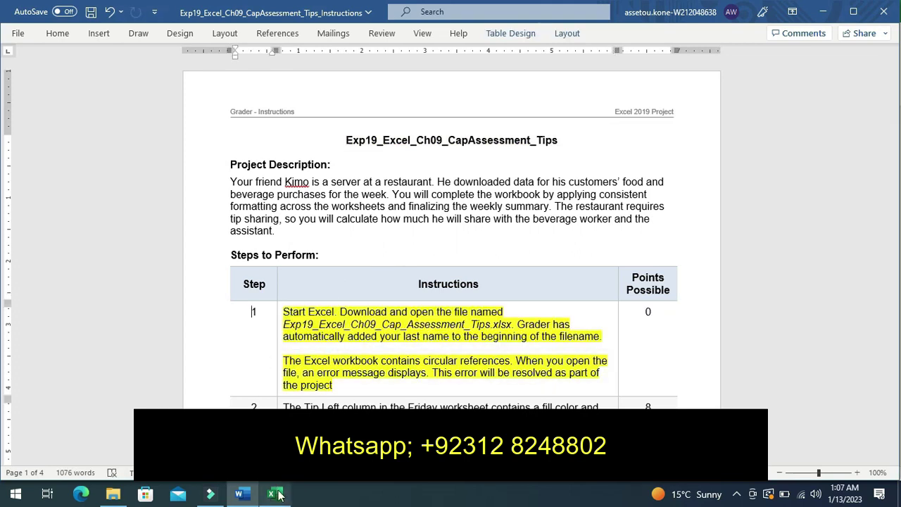
pyautogui.click(274, 494)
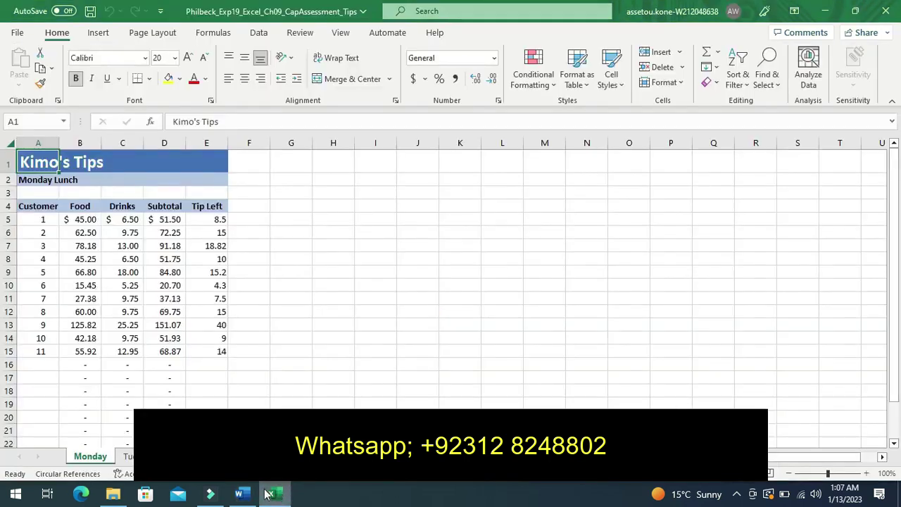
pyautogui.click(240, 494)
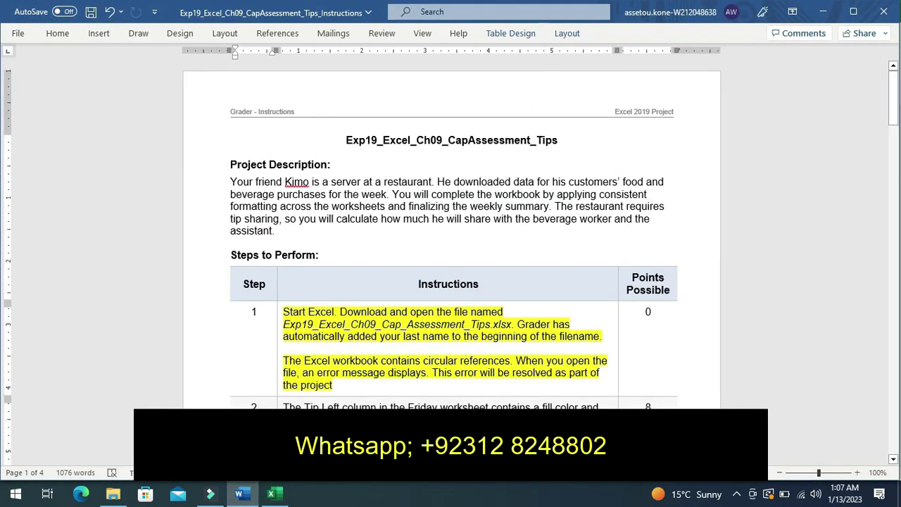
pyautogui.click(276, 373)
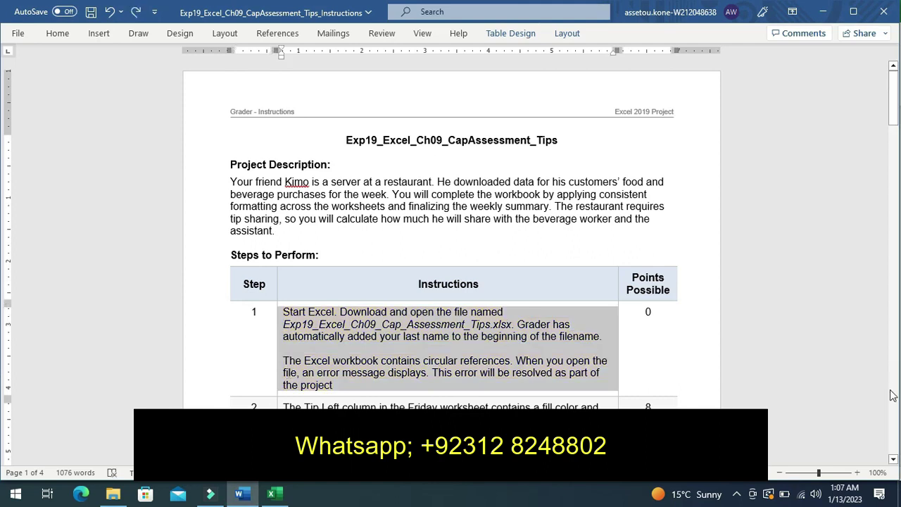
# Step: Highlight the Step 2 instructions in yellow and switch to the Kimo's Tips workbook
pyautogui.click(893, 459)
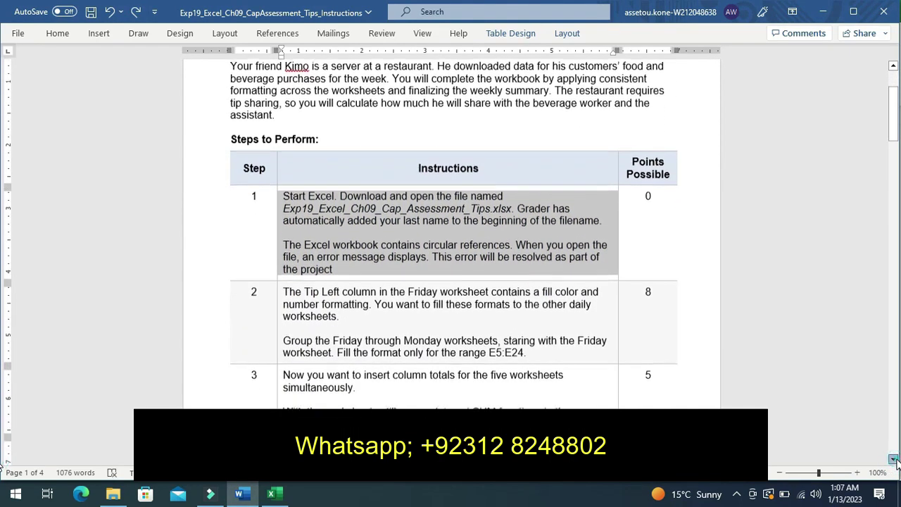
pyautogui.click(279, 322)
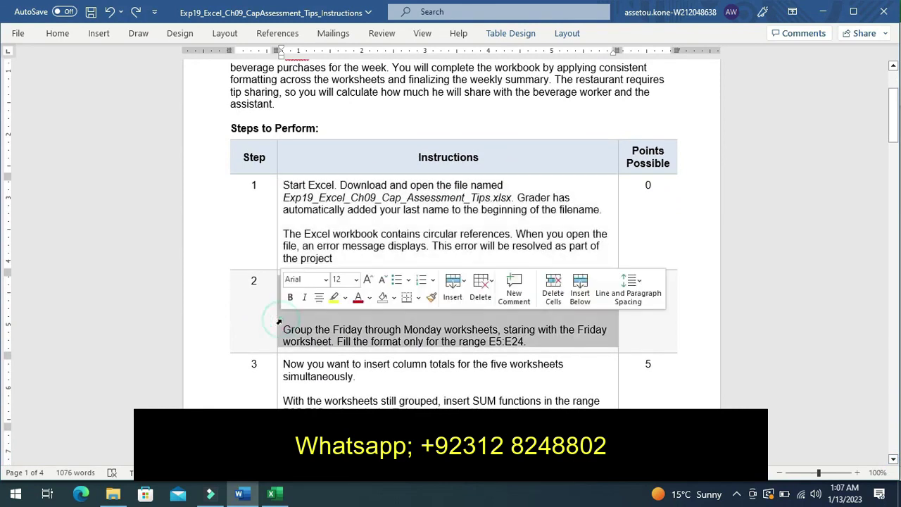
pyautogui.click(334, 297)
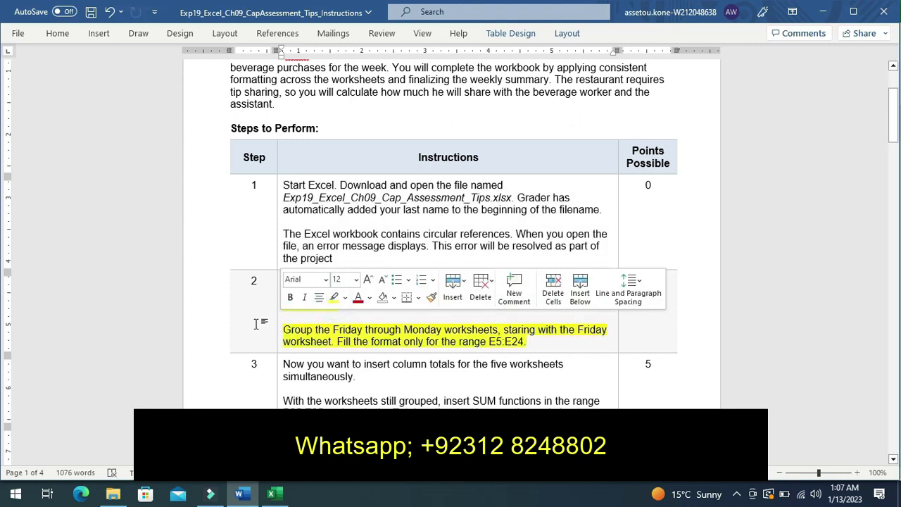
pyautogui.click(256, 323)
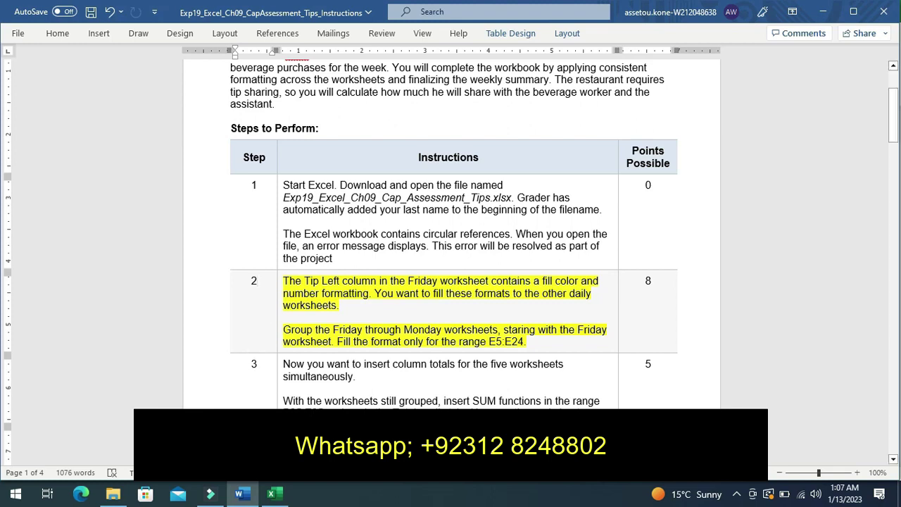
pyautogui.click(271, 494)
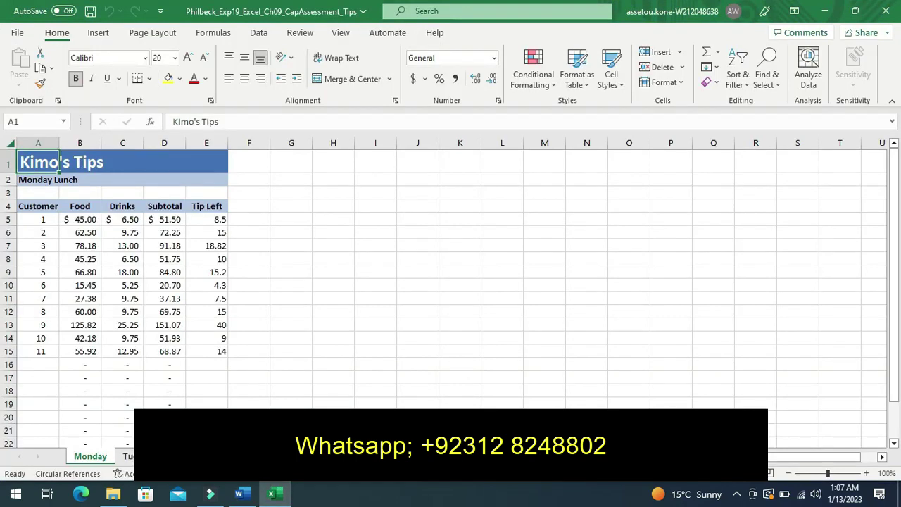
# Step: Group the daily worksheets and fill the Tip Left range E5:E24 light blue
pyautogui.hotkey('ctrl', 'shift', 'pagedown')
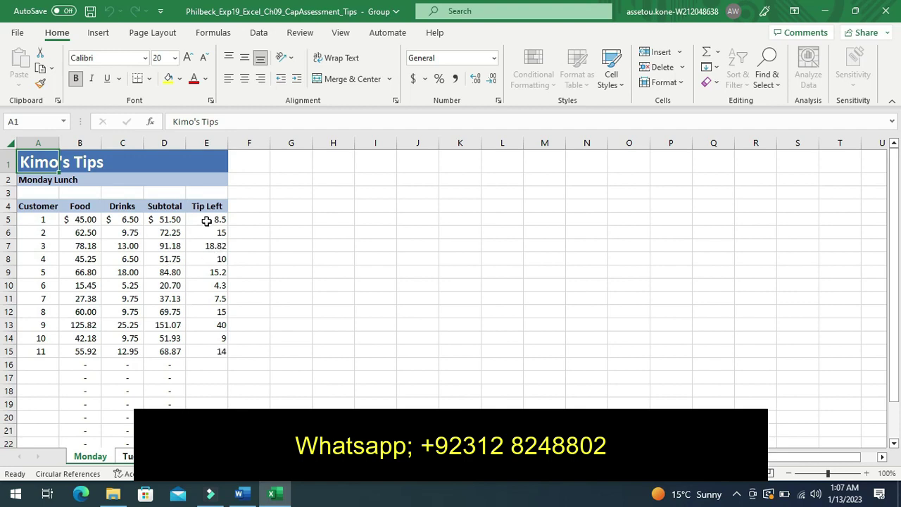
pyautogui.moveTo(209, 219)
pyautogui.mouseDown()
pyautogui.moveTo(211, 450)
pyautogui.moveTo(211, 402)
pyautogui.mouseUp()
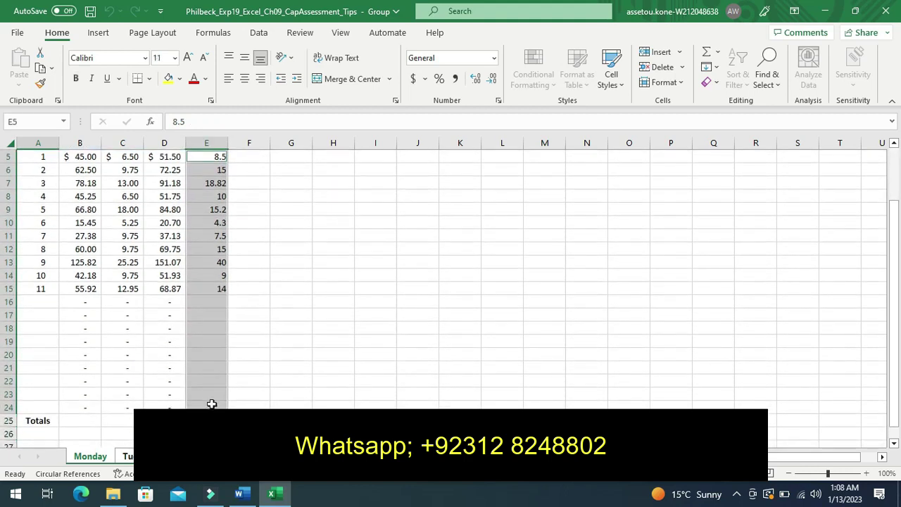
pyautogui.click(180, 79)
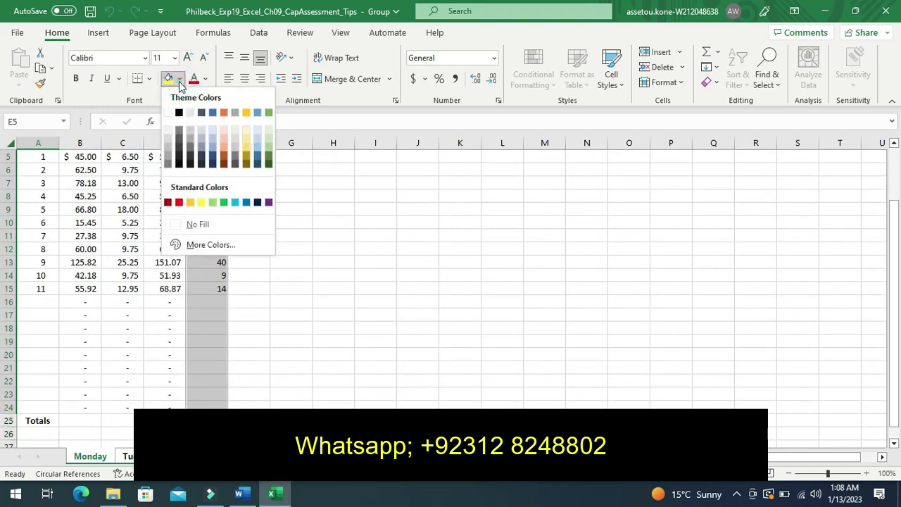
pyautogui.click(257, 136)
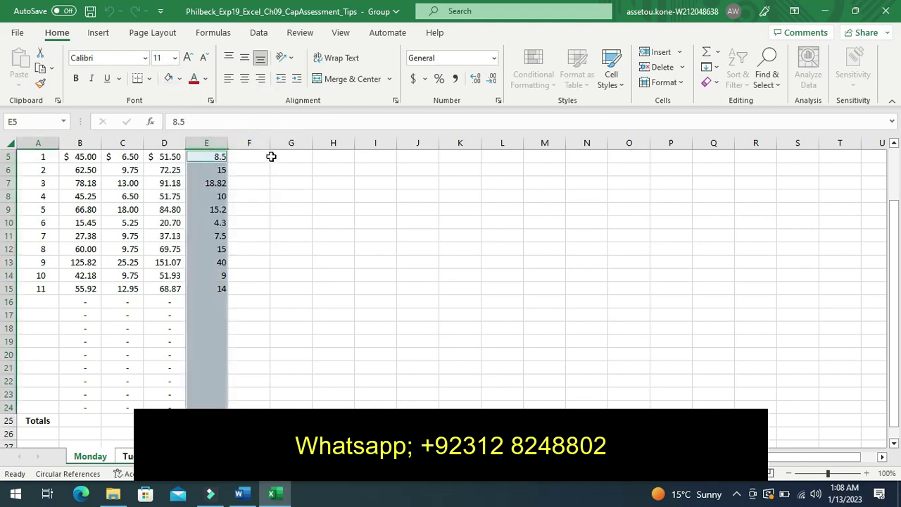
pyautogui.click(203, 158)
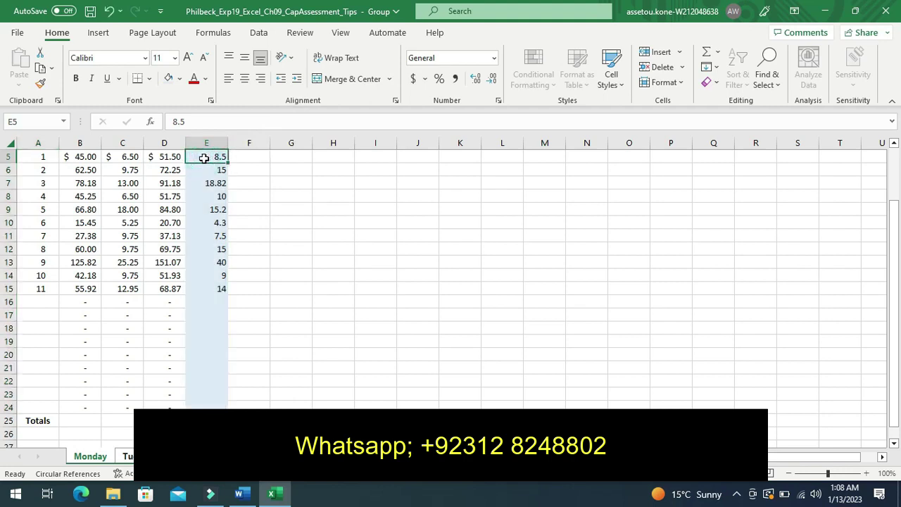
pyautogui.moveTo(204, 157); pyautogui.dragTo(214, 401)
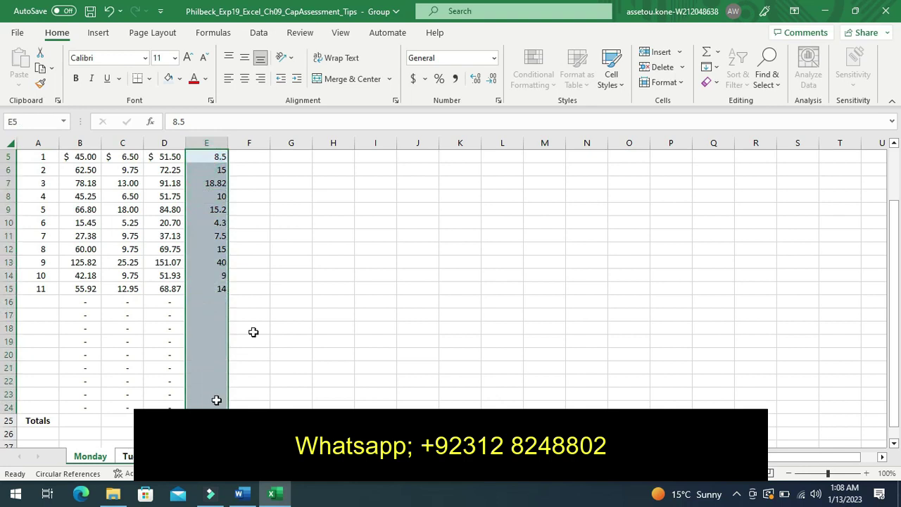
# Step: Apply Number format to E5:E24, then return to the Word instructions
pyautogui.click(494, 60)
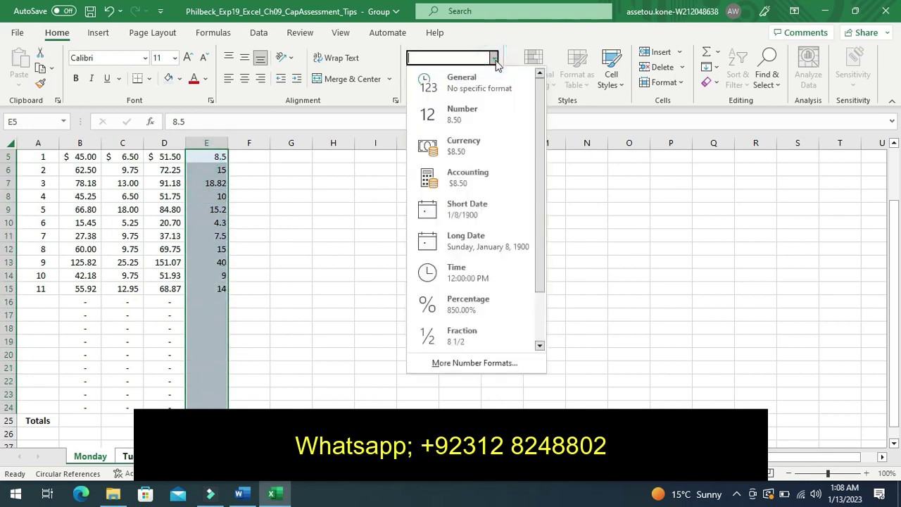
pyautogui.click(472, 110)
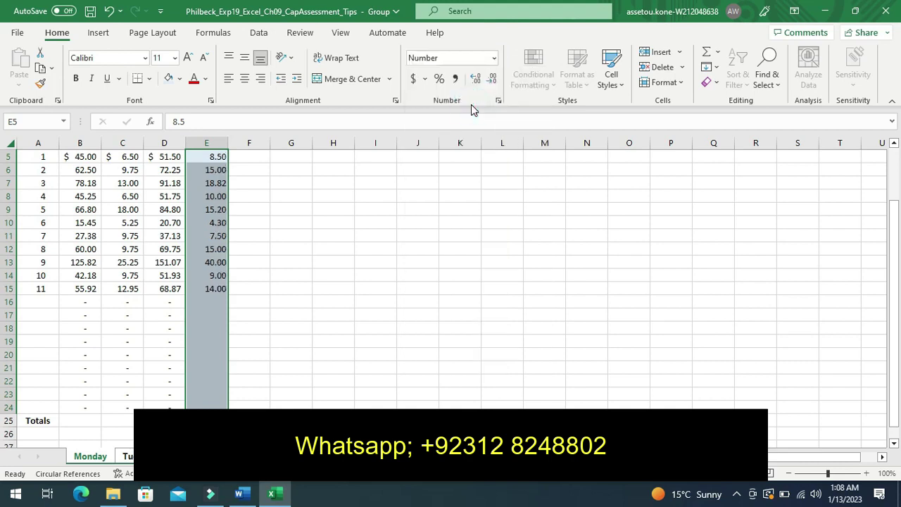
pyautogui.click(370, 250)
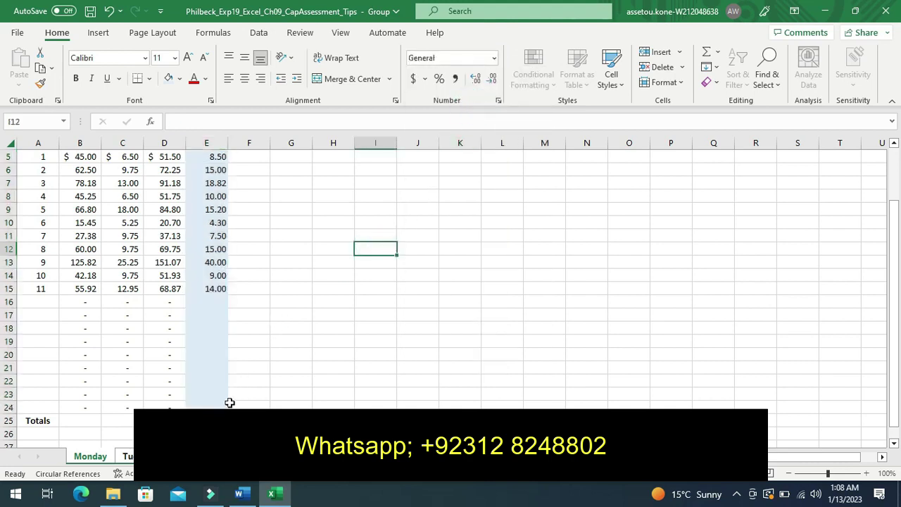
pyautogui.click(238, 493)
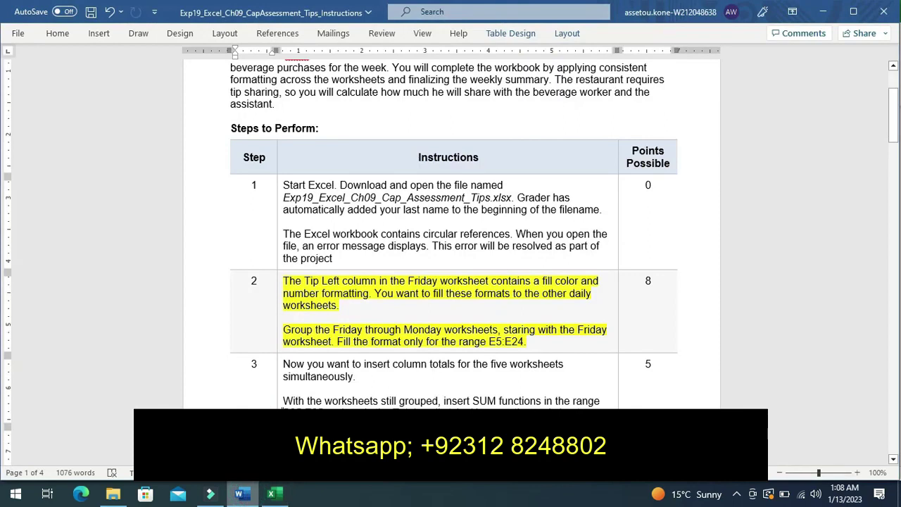
# Step: Highlight the Step 3 column-totals instructions in yellow, then return to Excel
pyautogui.press('Tab')
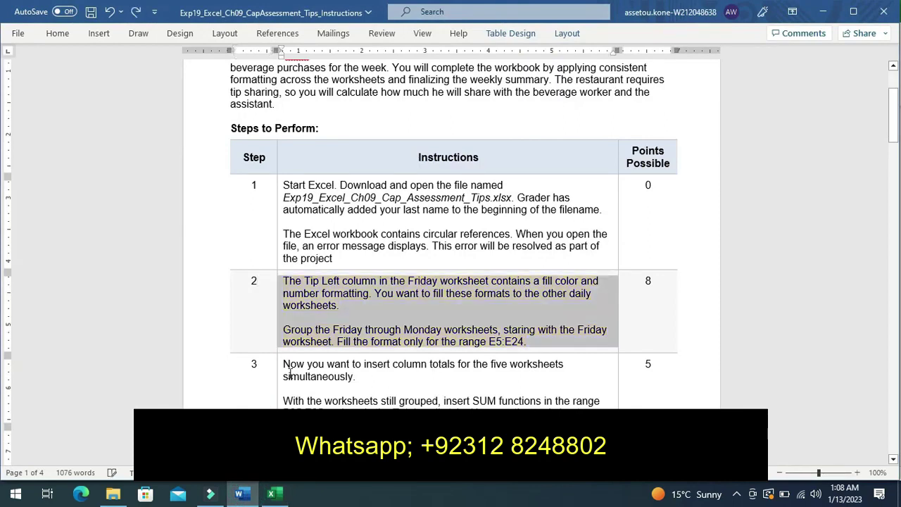
pyautogui.click(892, 459)
pyautogui.moveTo(893, 461); pyautogui.dragTo(892, 461)
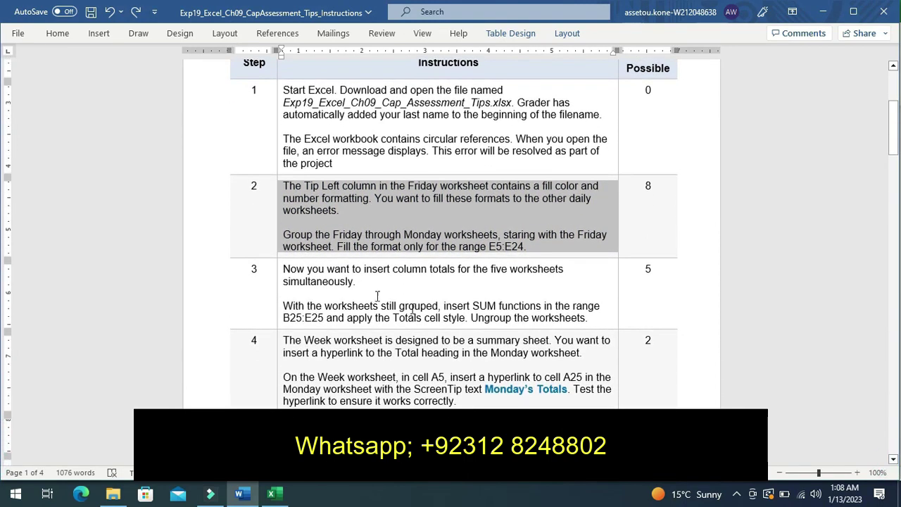
pyautogui.click(276, 300)
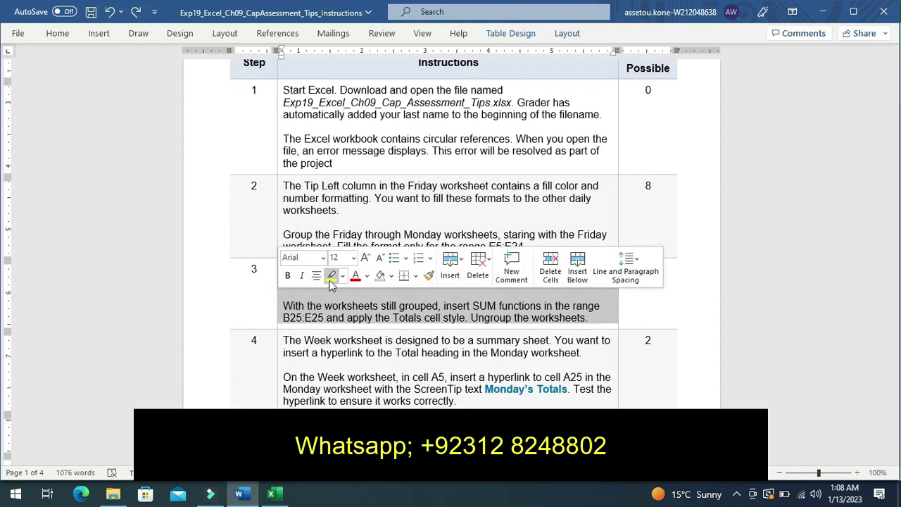
pyautogui.click(331, 276)
pyautogui.click(247, 320)
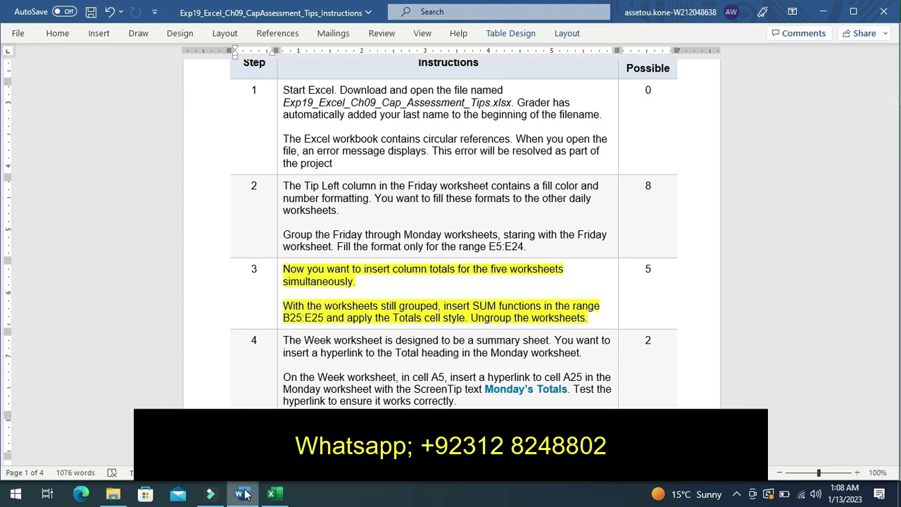
pyautogui.click(271, 494)
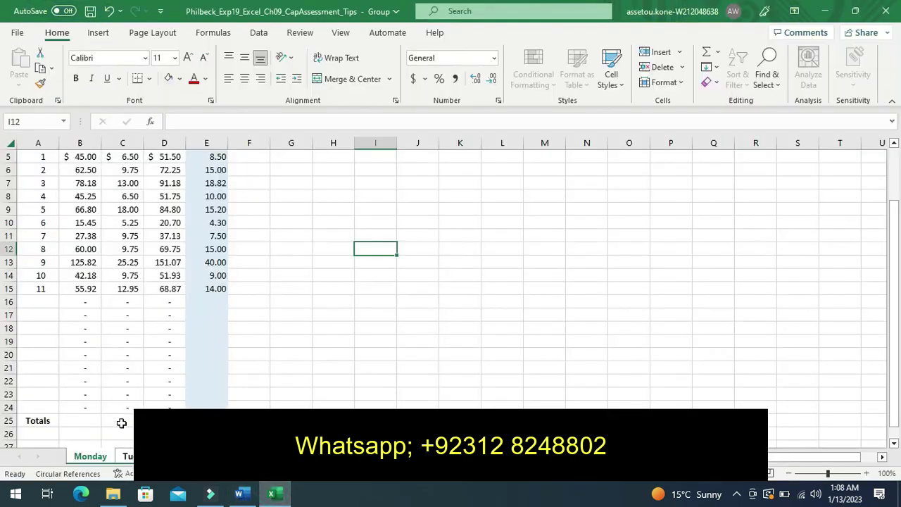
# Step: Enter =SUM(B5:B24) in B25 for the Food total
pyautogui.click(81, 419)
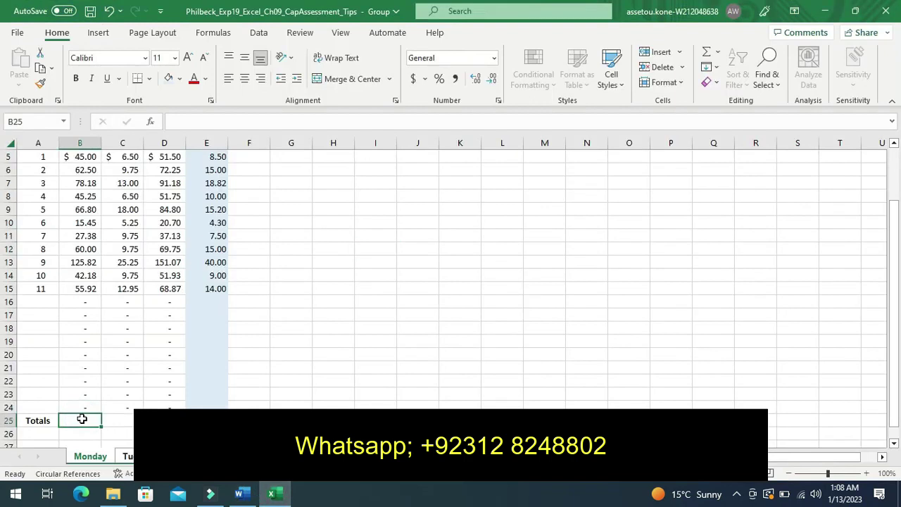
pyautogui.write('=sy')
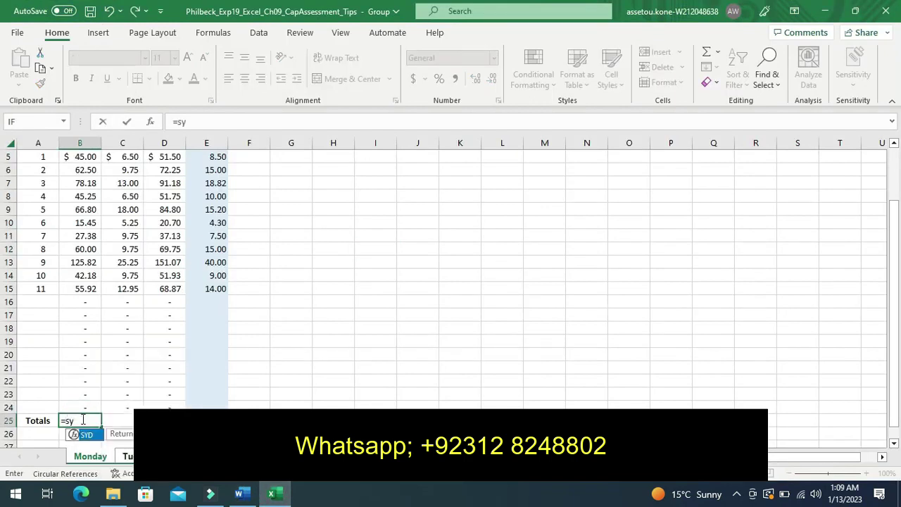
pyautogui.press('BackSpace')
pyautogui.write('u')
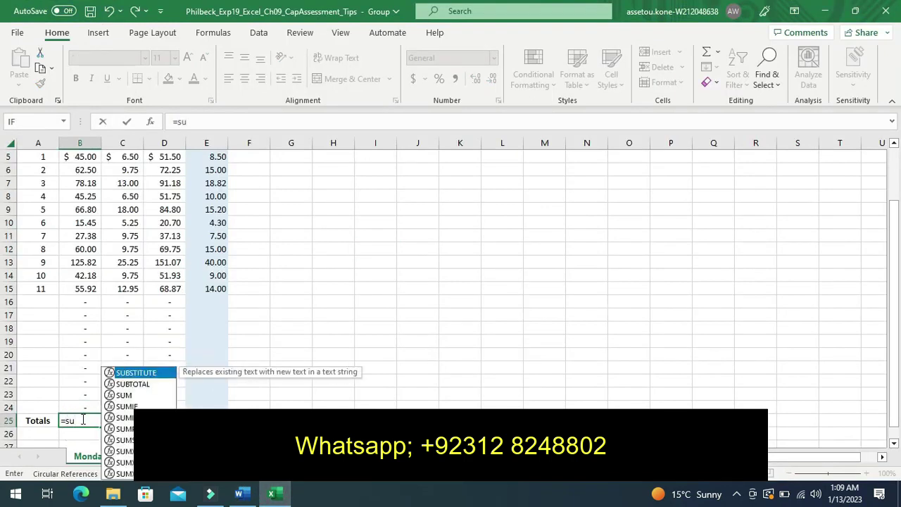
pyautogui.write('m')
pyautogui.doubleClick(120, 362)
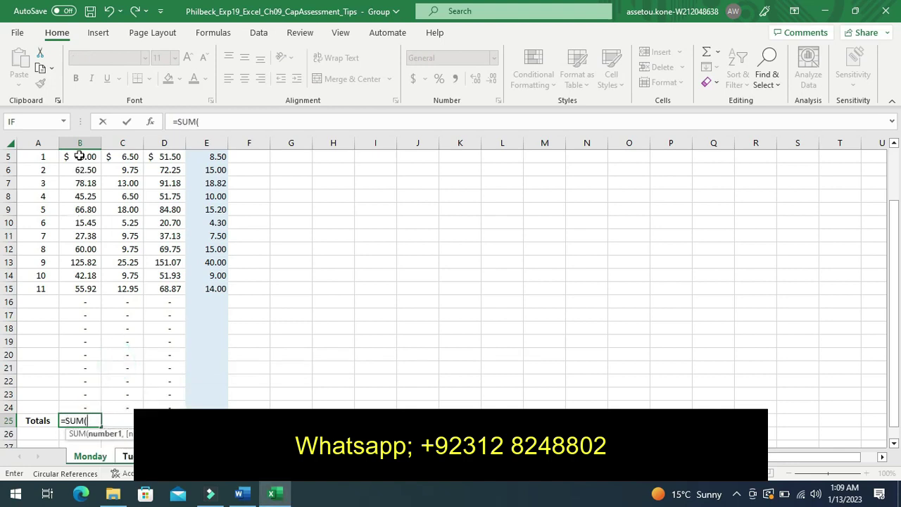
pyautogui.moveTo(79, 156); pyautogui.dragTo(91, 348)
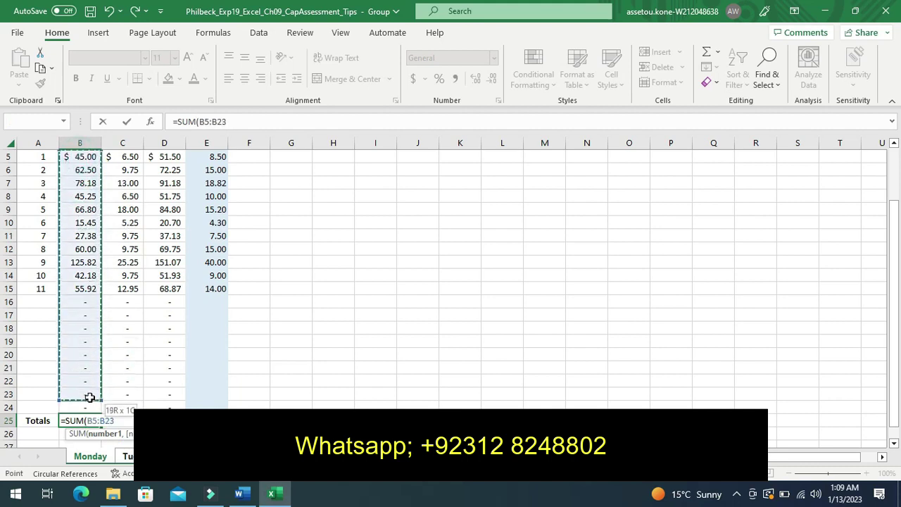
pyautogui.moveTo(91, 348); pyautogui.dragTo(90, 405)
pyautogui.press('Return')
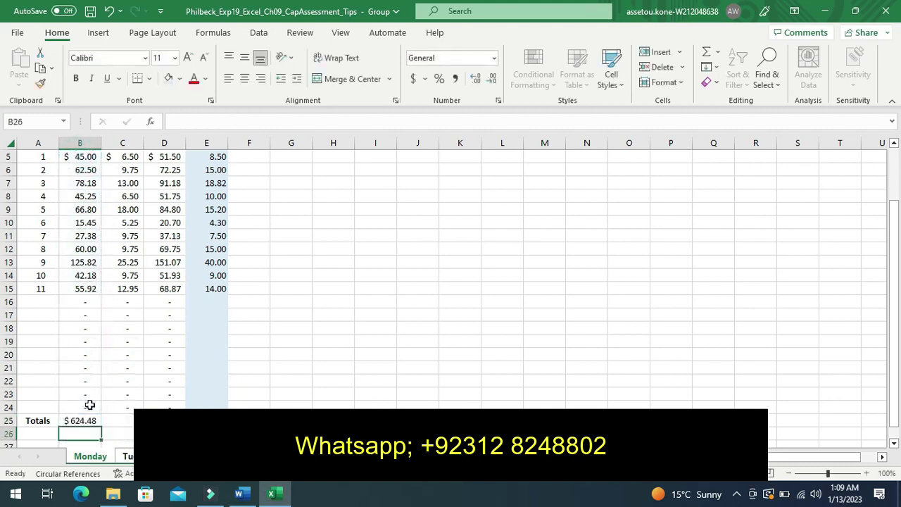
# Step: Enter =SUM(C5:C24) in C25, correcting the range end to C24
pyautogui.click(123, 421)
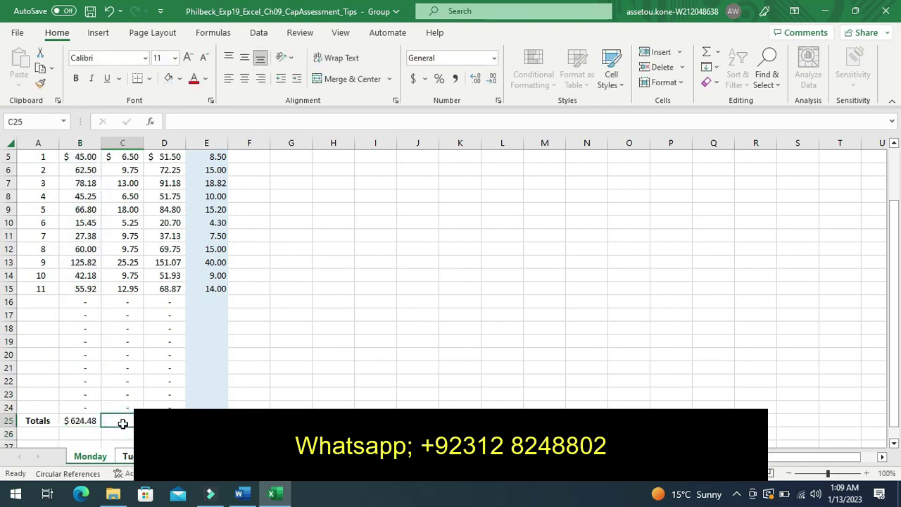
pyautogui.write('=sum')
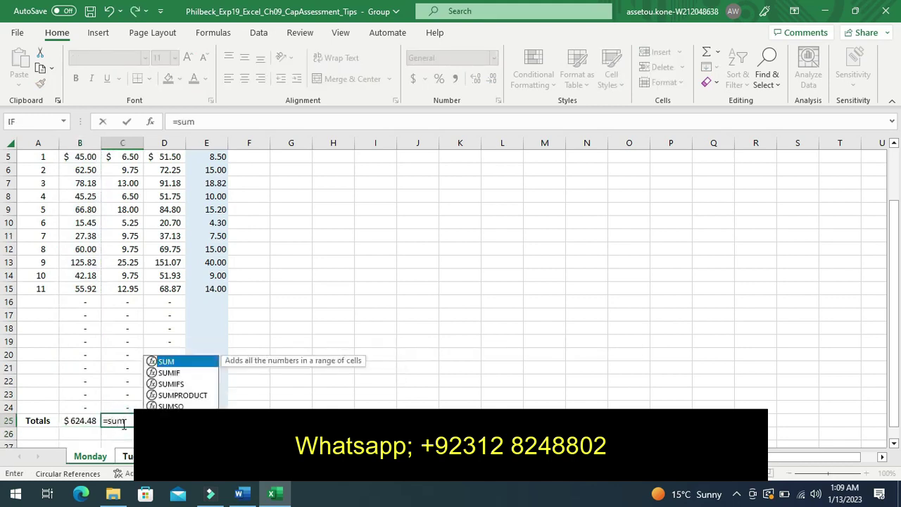
pyautogui.doubleClick(166, 361)
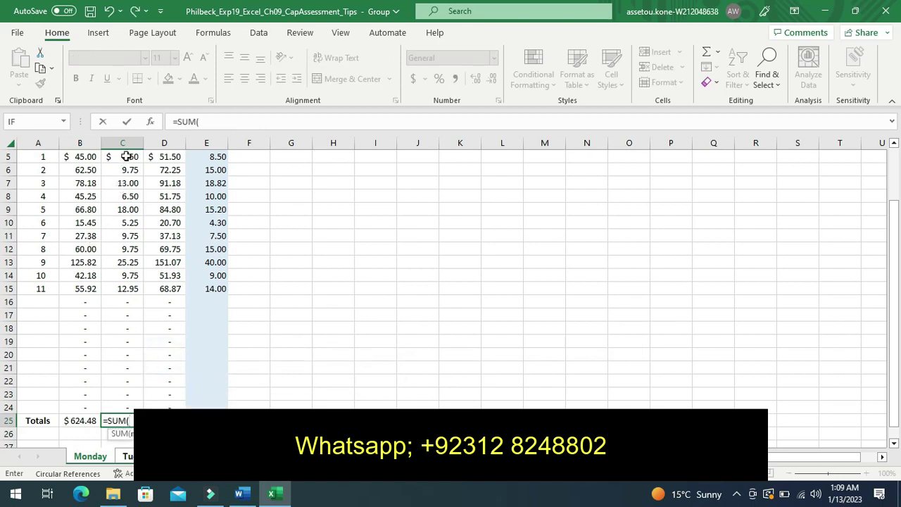
pyautogui.moveTo(125, 156); pyautogui.dragTo(125, 394)
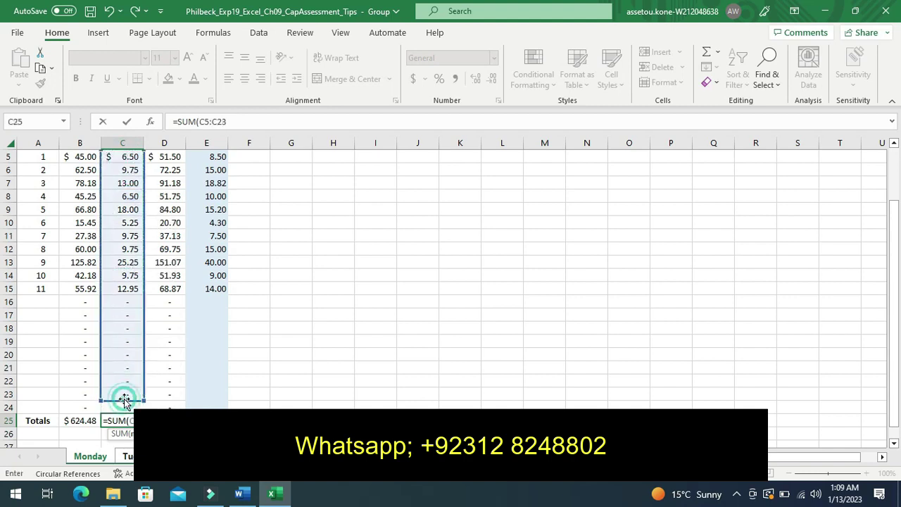
pyautogui.click(180, 392)
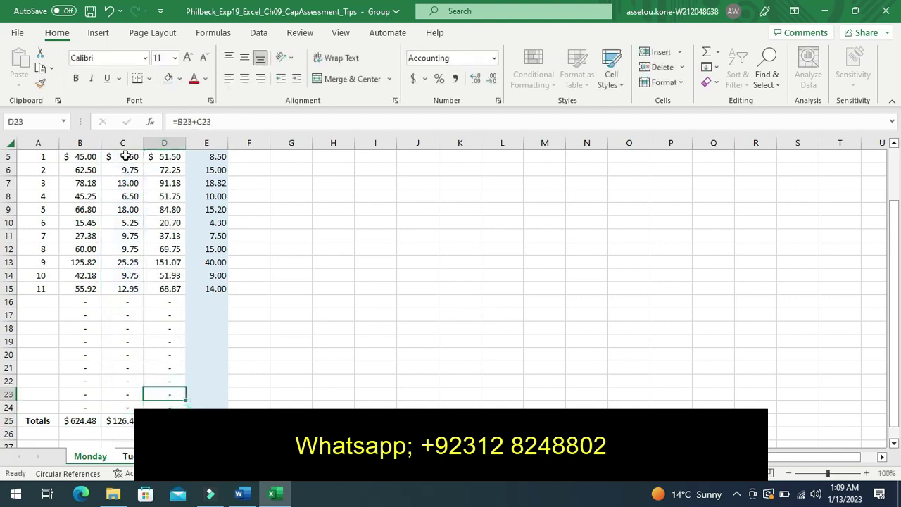
pyautogui.moveTo(125, 156); pyautogui.dragTo(120, 366)
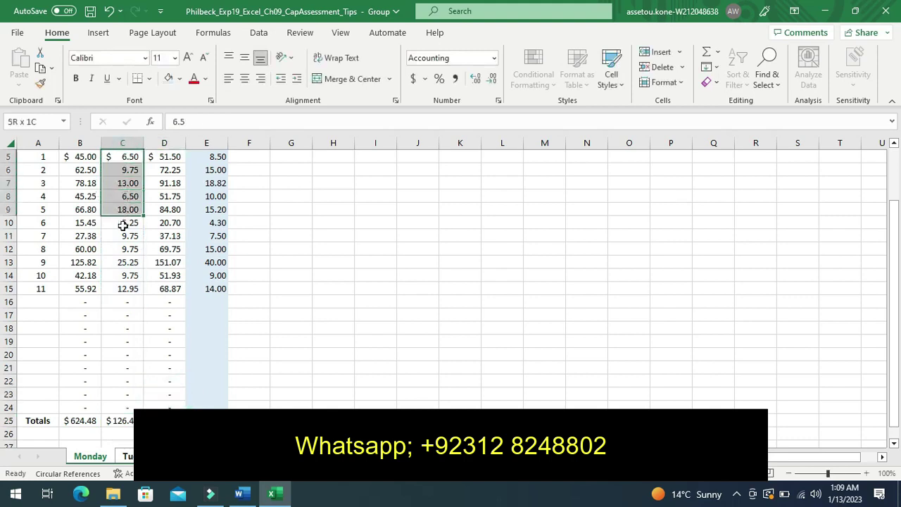
pyautogui.moveTo(120, 367); pyautogui.dragTo(118, 407)
pyautogui.doubleClick(118, 420)
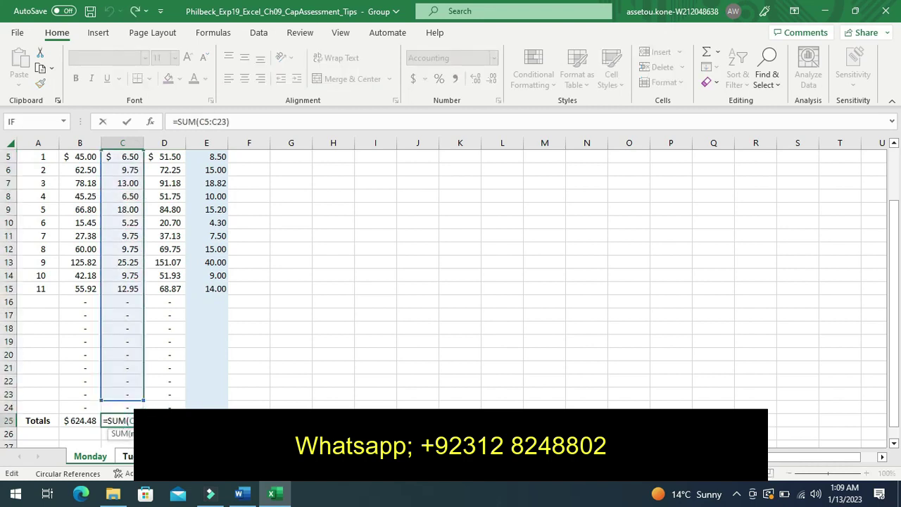
pyautogui.press('BackSpace')
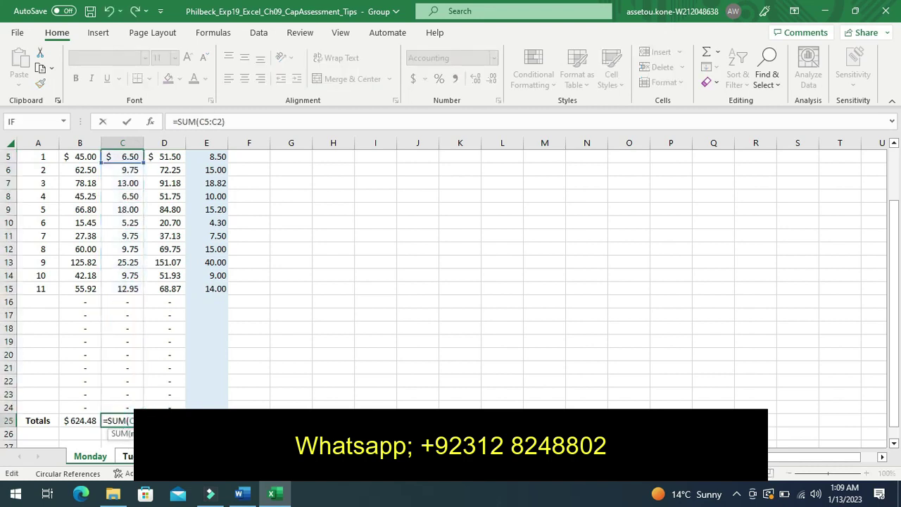
pyautogui.write('4')
pyautogui.press('Return')
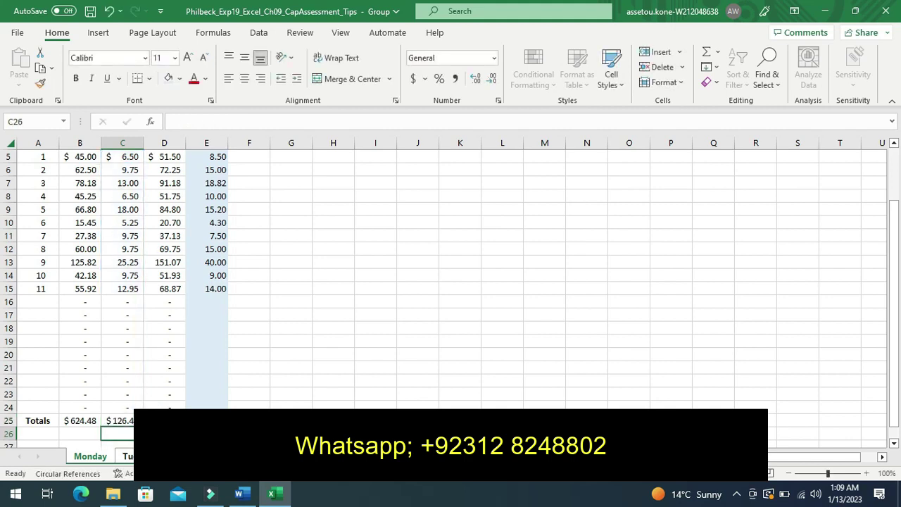
# Step: Enter =SUM(D5:D24) in D25
pyautogui.click(164, 420)
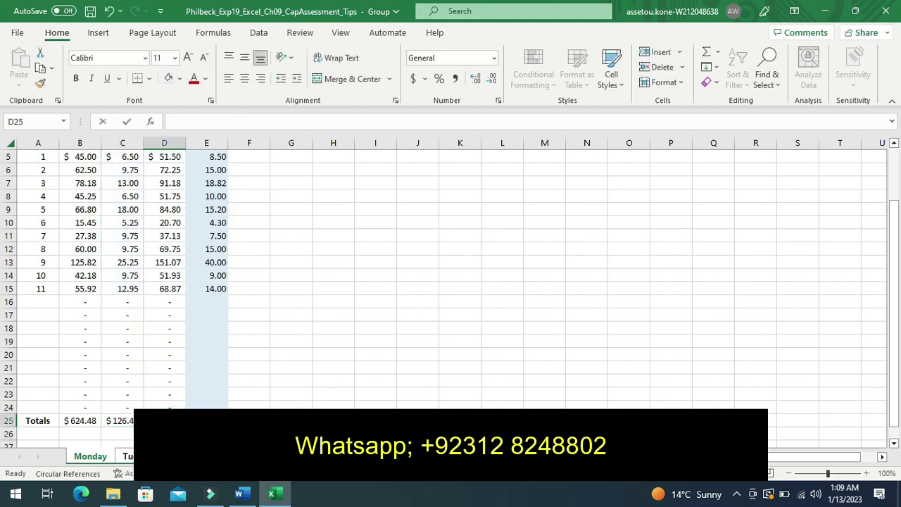
pyautogui.write('=sum')
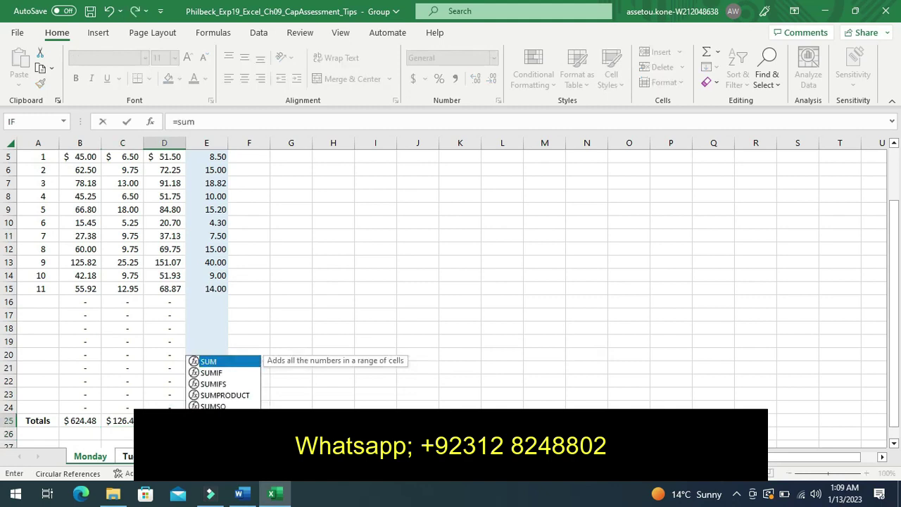
pyautogui.doubleClick(205, 362)
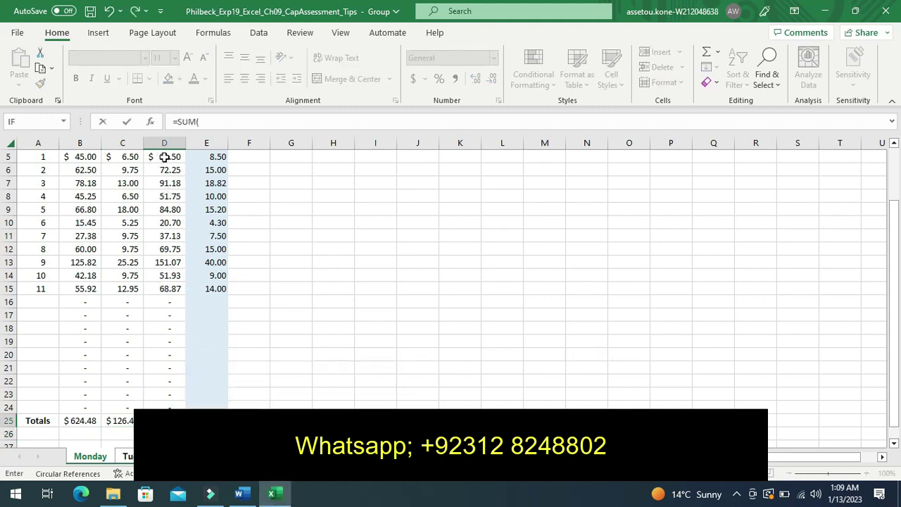
pyautogui.moveTo(164, 156); pyautogui.dragTo(169, 395)
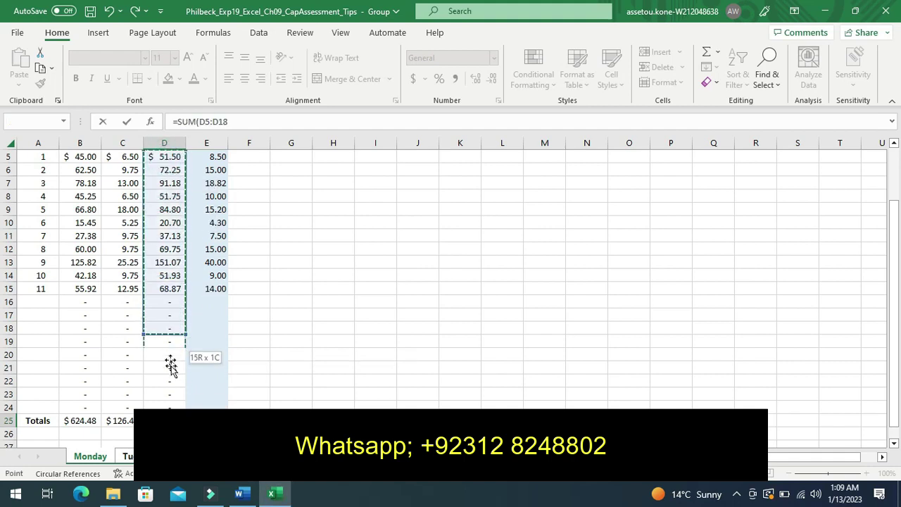
pyautogui.moveTo(169, 396); pyautogui.dragTo(168, 403)
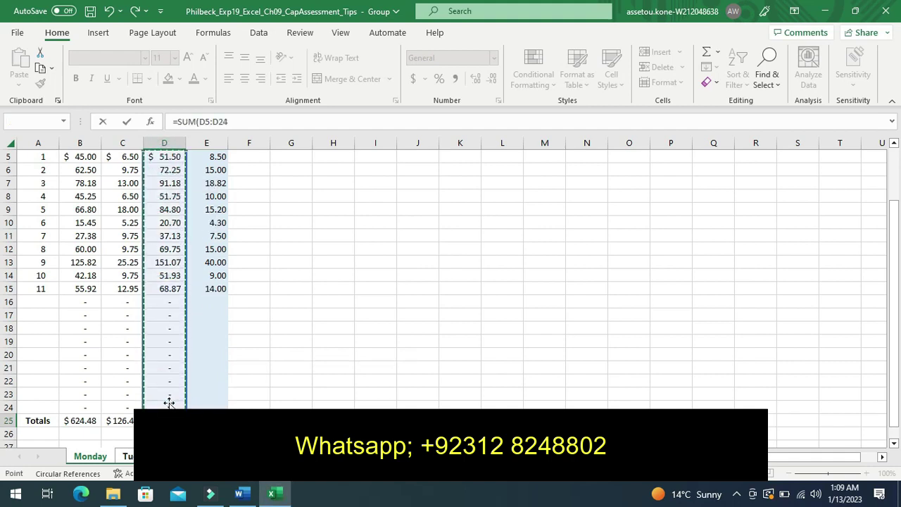
pyautogui.press('Return')
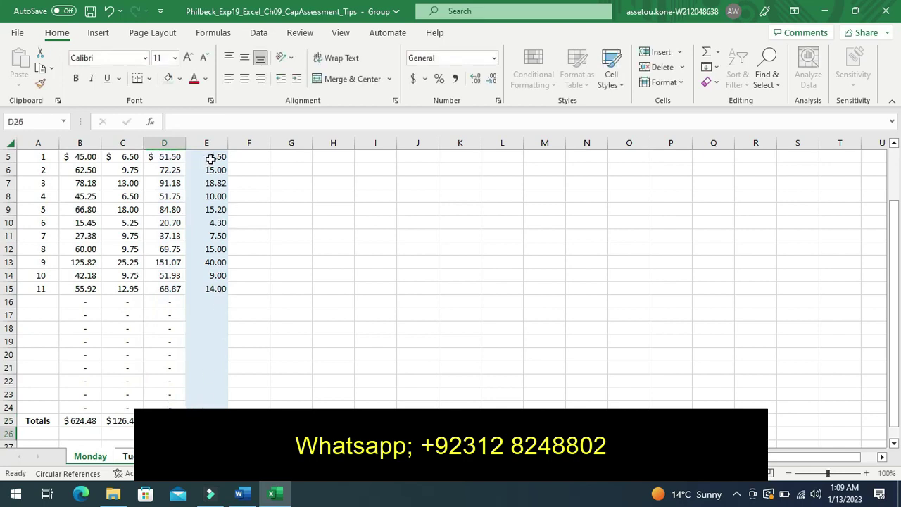
# Step: Enter =SUM(E5:E24) in E25 for the Tip Left total
pyautogui.moveTo(209, 157)
pyautogui.mouseDown()
pyautogui.moveTo(218, 382)
pyautogui.moveTo(208, 406)
pyautogui.mouseUp()
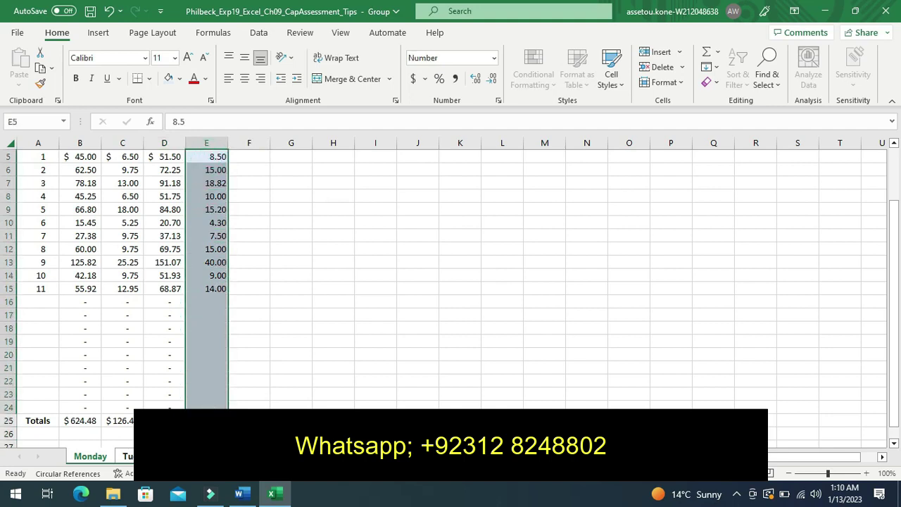
pyautogui.click(206, 420)
pyautogui.write('=')
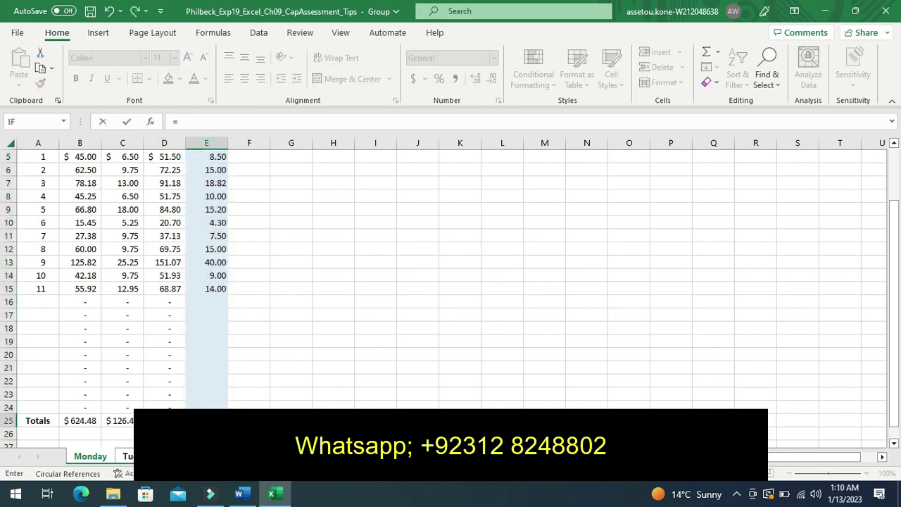
pyautogui.write('sum')
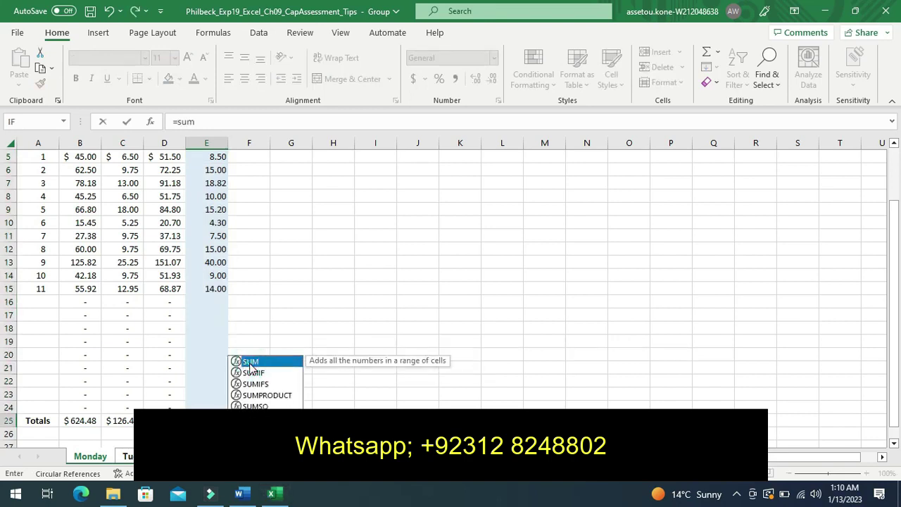
pyautogui.doubleClick(248, 362)
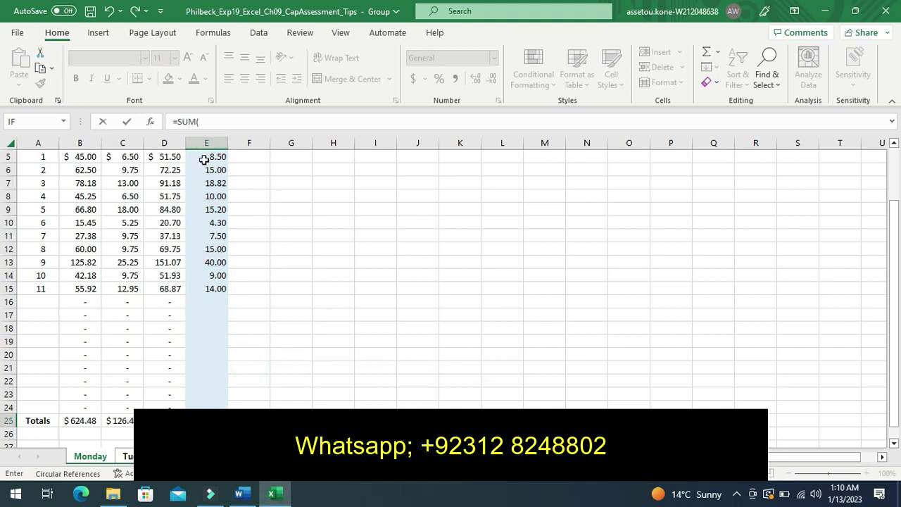
pyautogui.moveTo(205, 157); pyautogui.dragTo(222, 402)
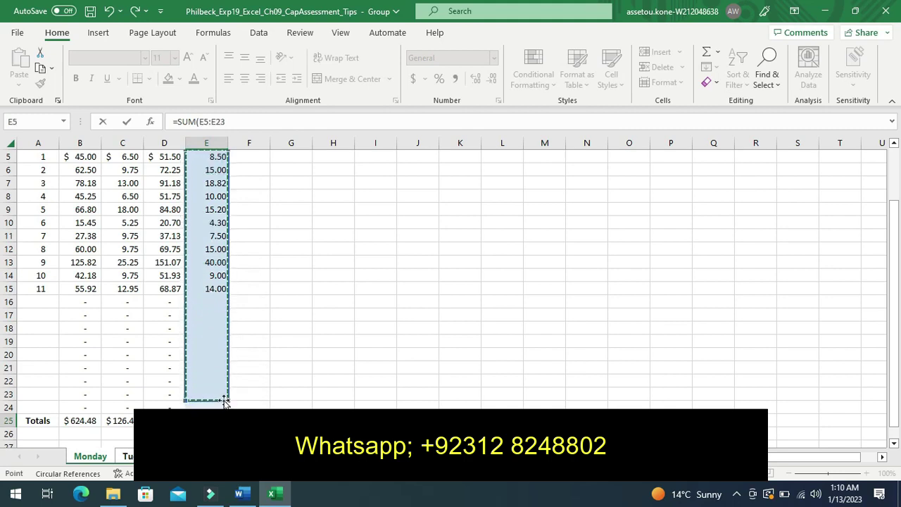
pyautogui.moveTo(223, 401); pyautogui.dragTo(221, 386)
pyautogui.click(220, 381)
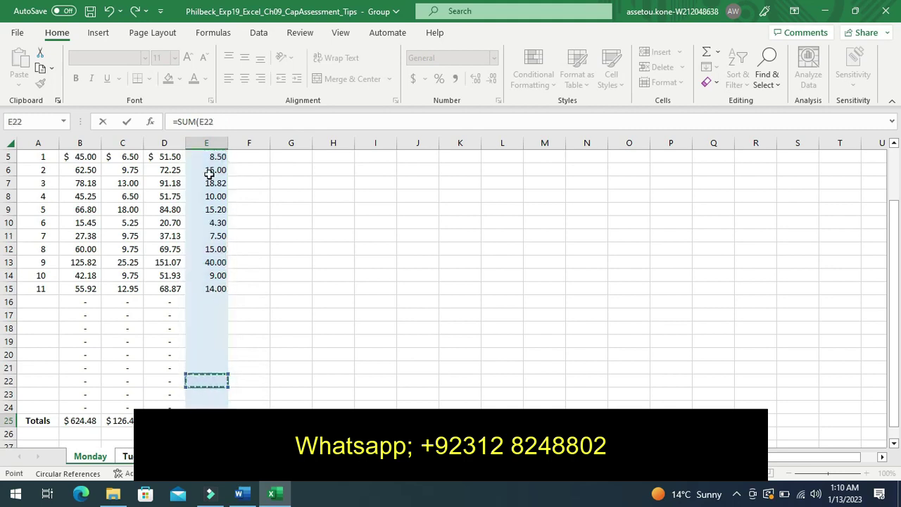
pyautogui.moveTo(212, 157); pyautogui.dragTo(216, 404)
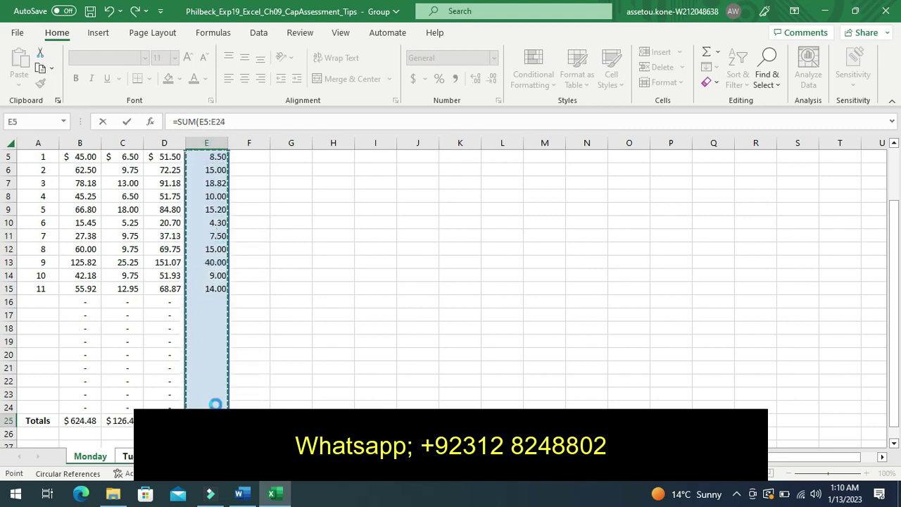
pyautogui.press('Return')
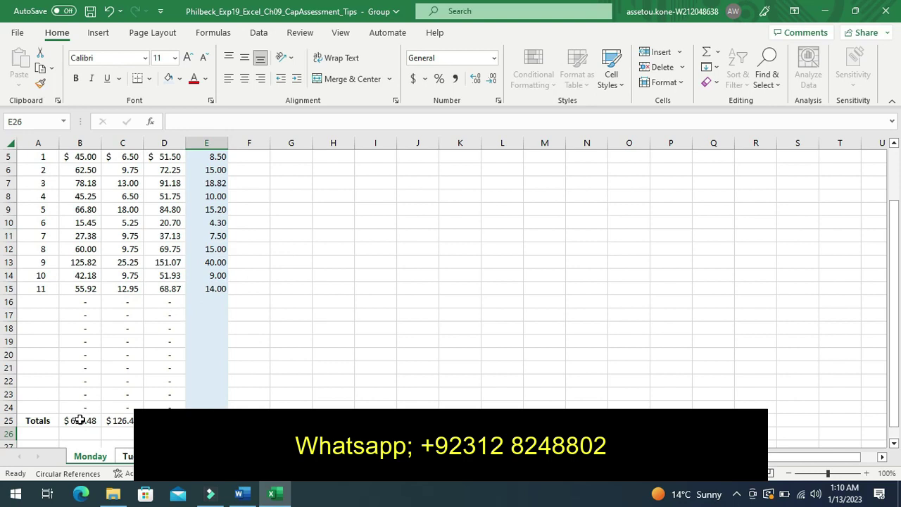
# Step: Apply the Total cell style to the B25:D25 totals
pyautogui.moveTo(80, 419); pyautogui.dragTo(164, 420)
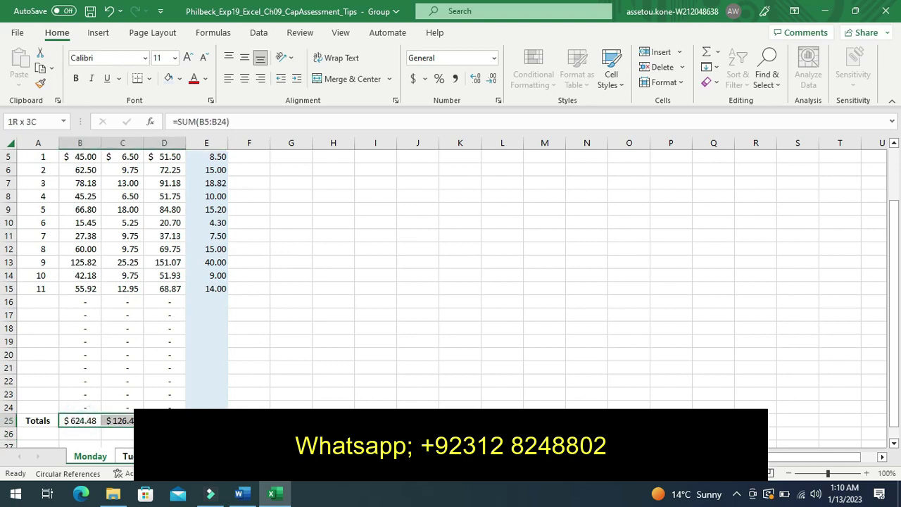
pyautogui.click(616, 84)
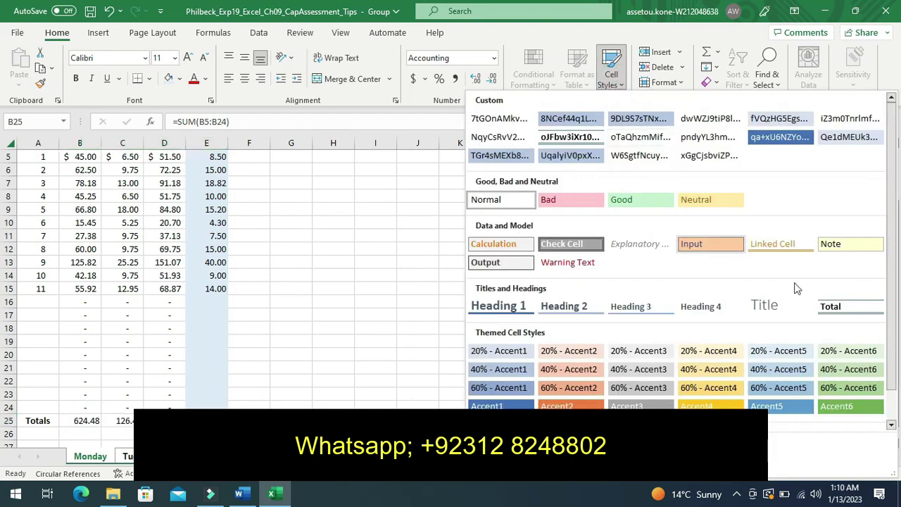
pyautogui.click(834, 308)
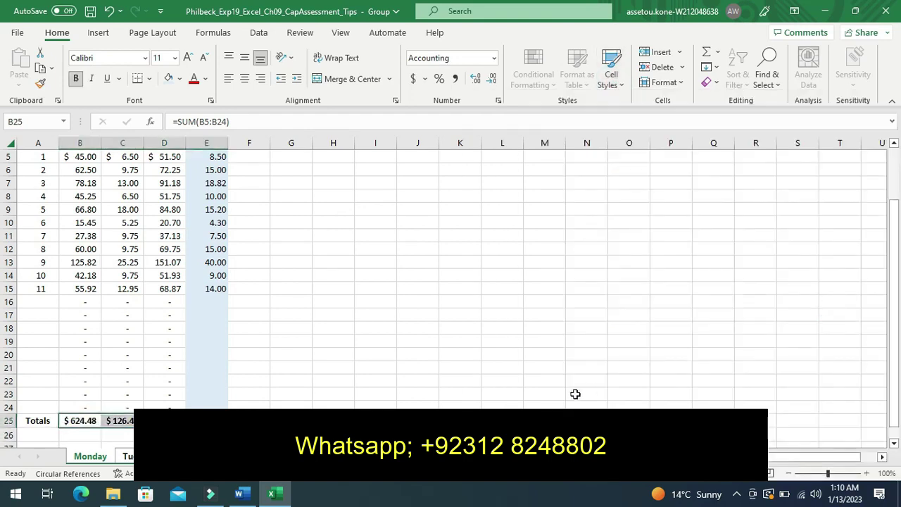
pyautogui.click(420, 380)
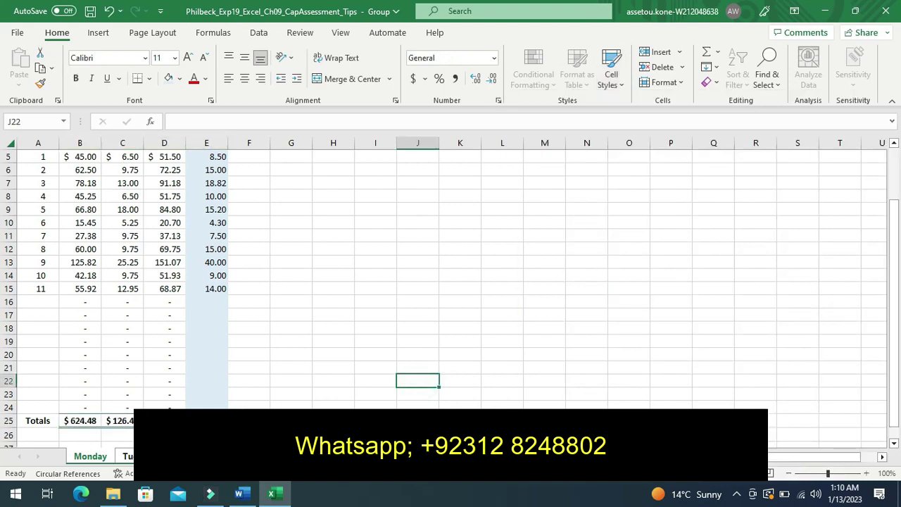
pyautogui.click(246, 493)
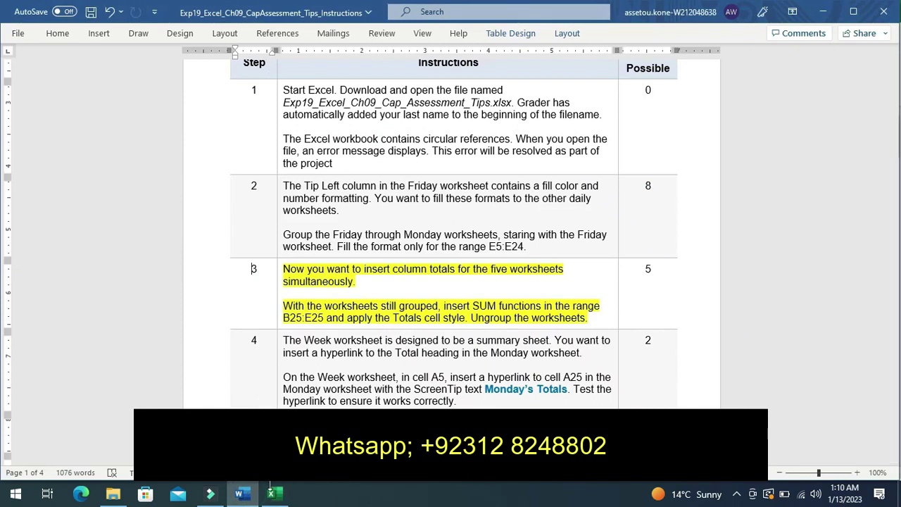
# Step: Page through the grouped daily sheets to Friday Lunch, confirming totals like $1,477.84 and 228.35
pyautogui.click(274, 495)
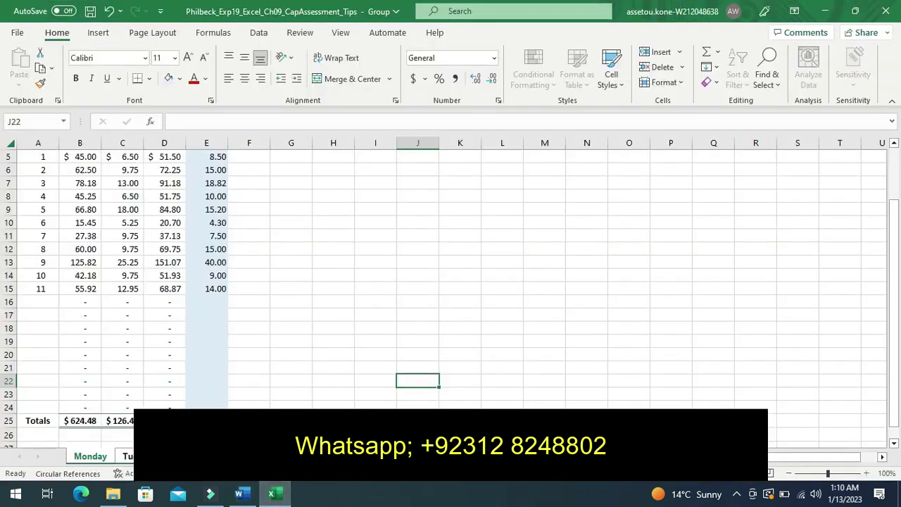
pyautogui.hotkey('ctrl', 'pagedown')
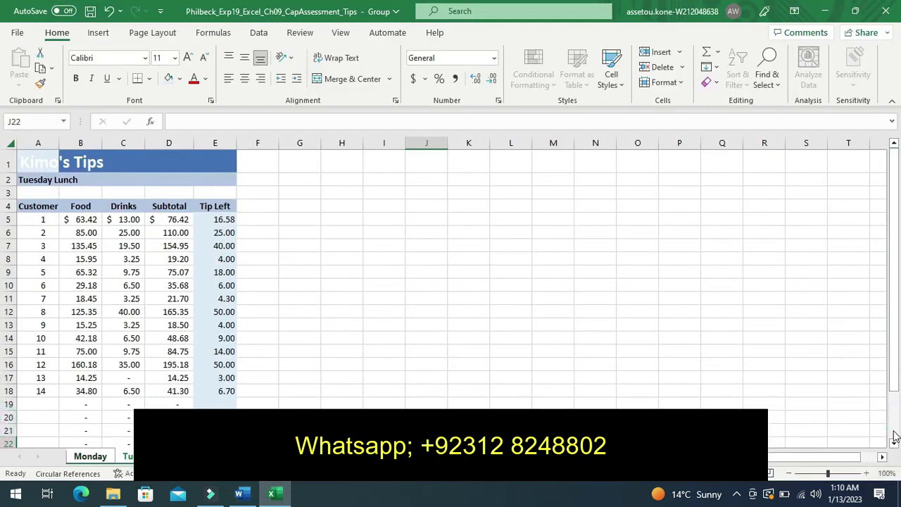
pyautogui.scroll(-7, 892, 431)
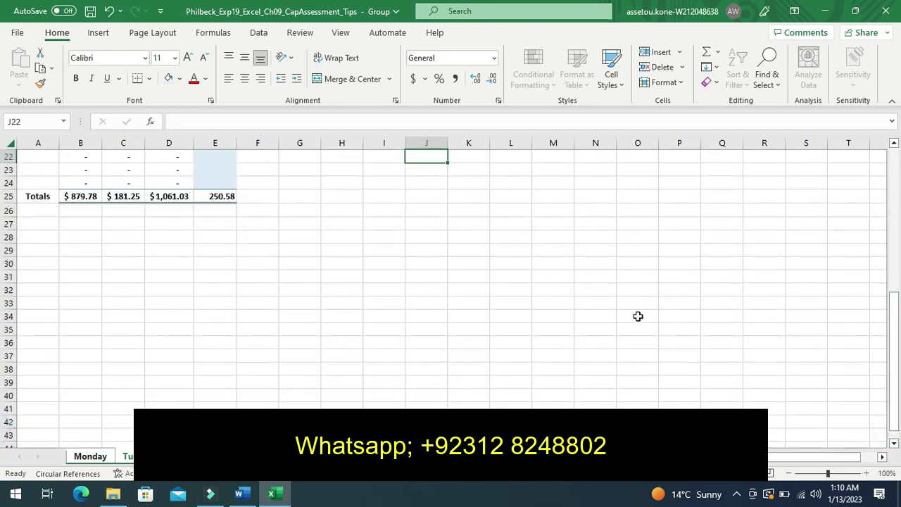
pyautogui.scroll(7, 450, 281)
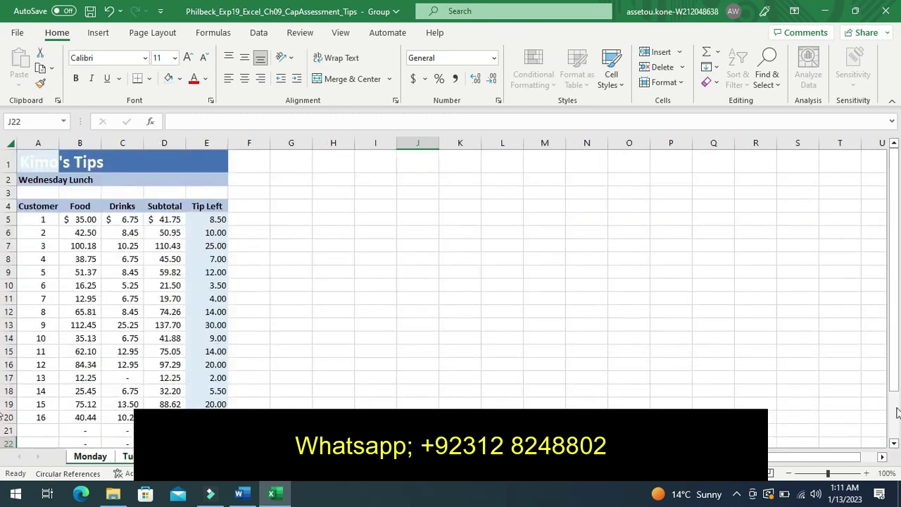
pyautogui.click(894, 435)
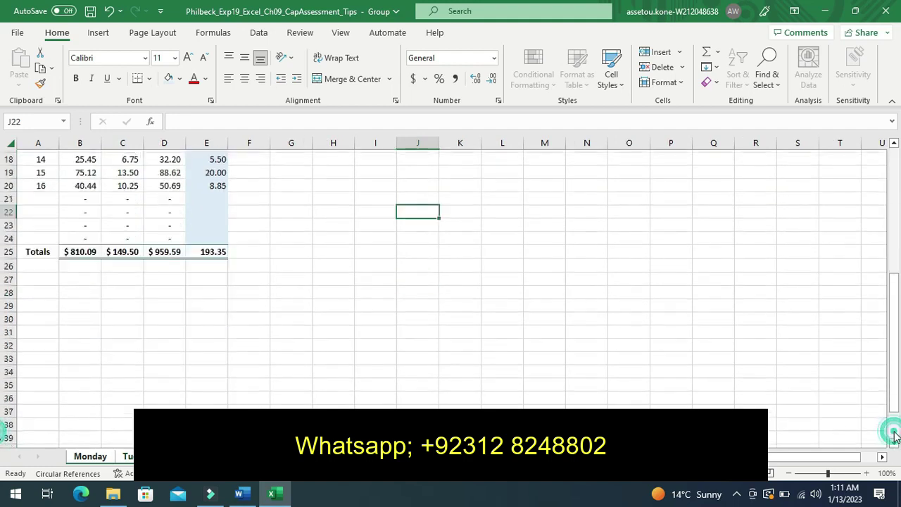
pyautogui.click(894, 435)
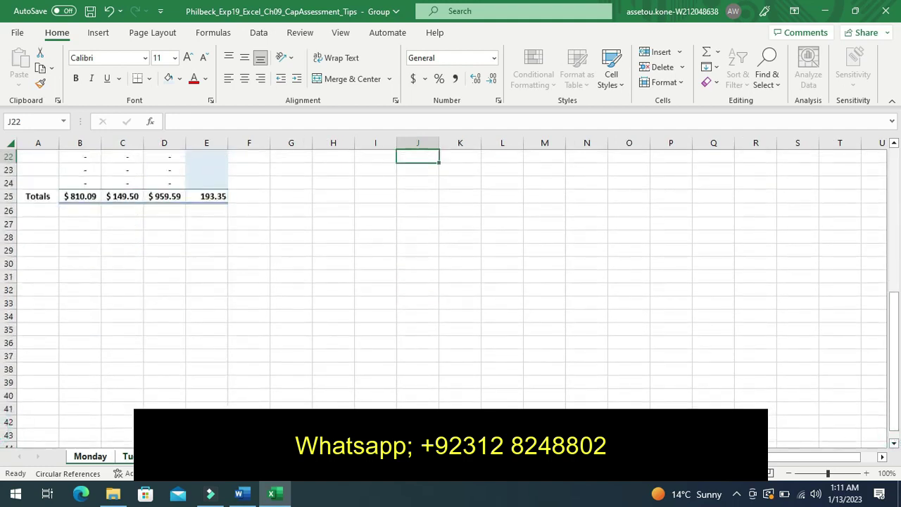
pyautogui.scroll(7, 451, 282)
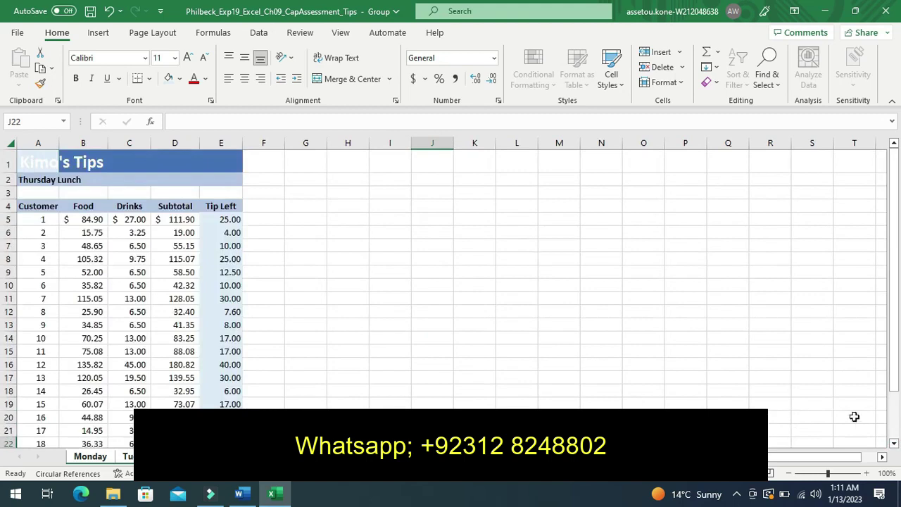
pyautogui.click(895, 440)
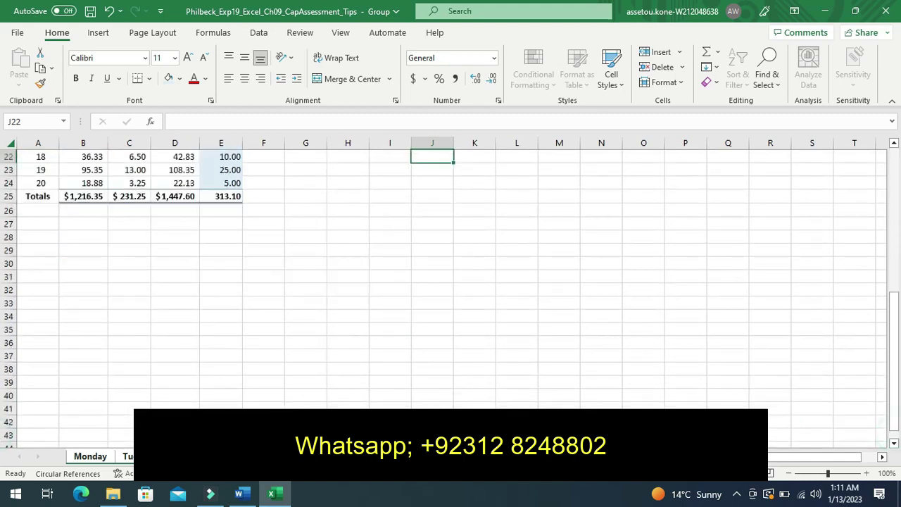
pyautogui.scroll(7, 450, 281)
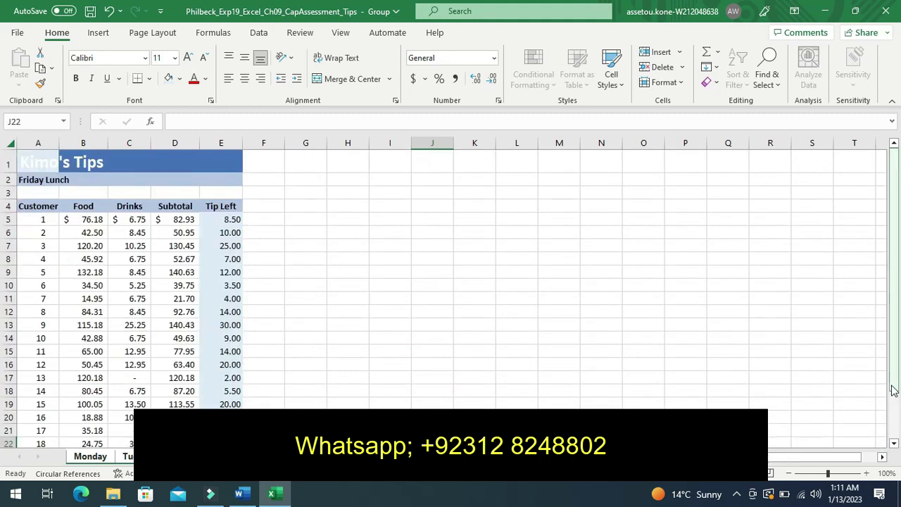
pyautogui.click(895, 425)
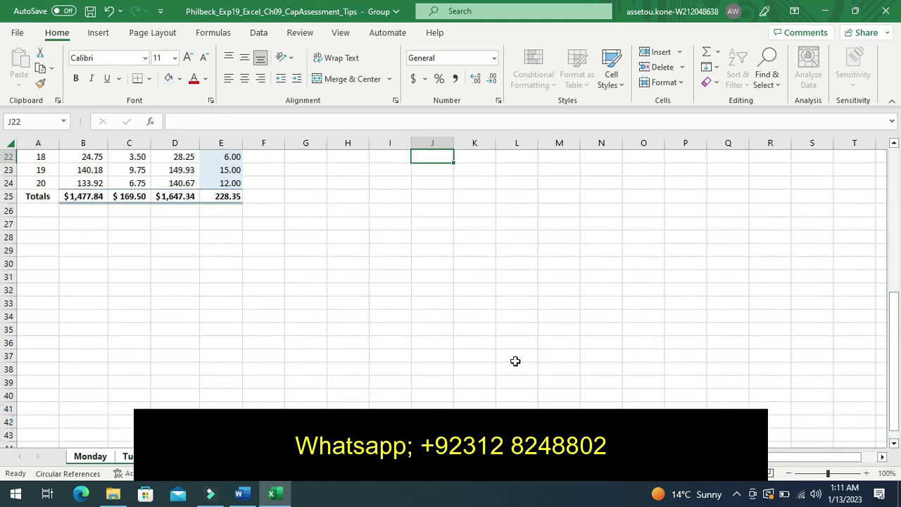
pyautogui.click(239, 494)
# Step: Highlight the Step 4 Week-sheet hyperlink instructions in yellow
pyautogui.click(279, 289)
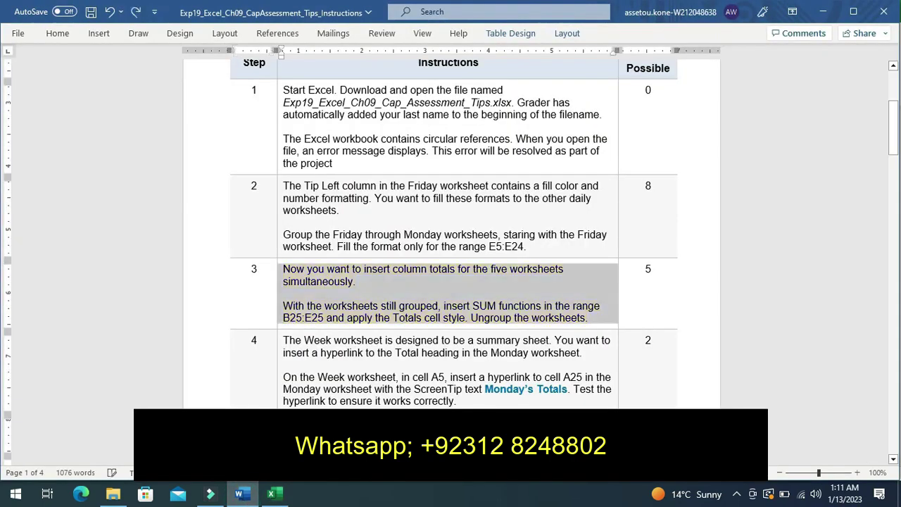
pyautogui.click(276, 379)
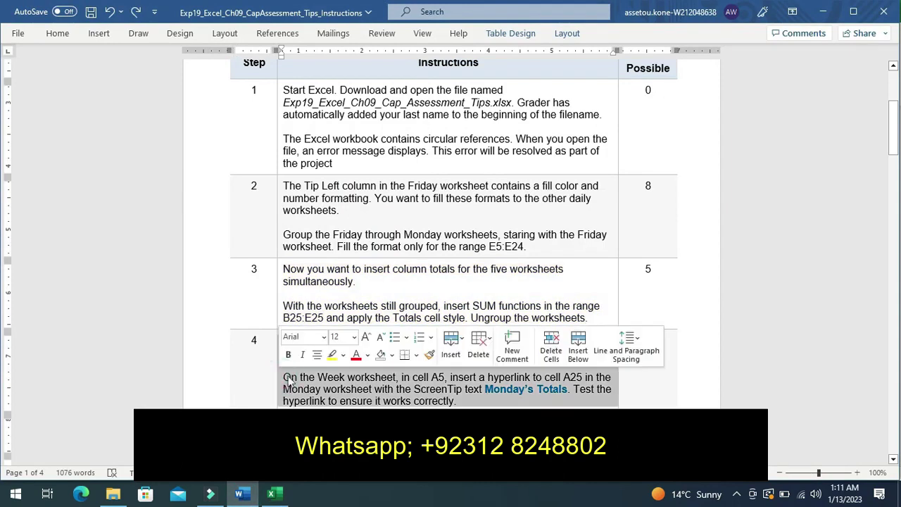
pyautogui.click(333, 357)
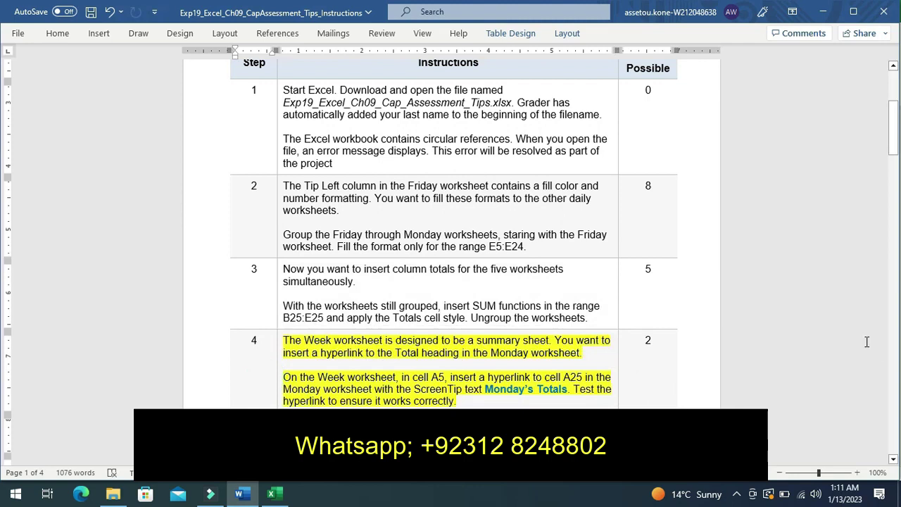
pyautogui.click(892, 461)
pyautogui.click(893, 461)
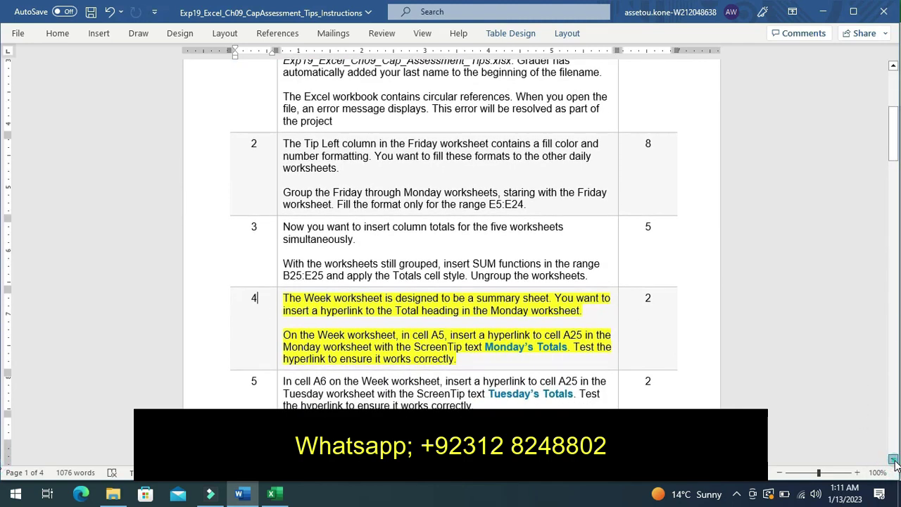
pyautogui.click(893, 461)
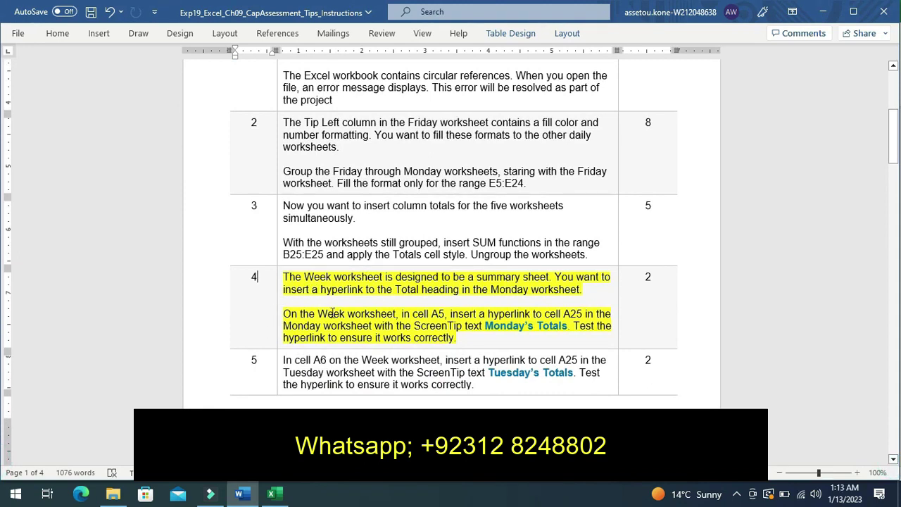
# Step: Undo the earlier A5 change and start a Place in This Document link to A25
pyautogui.click(273, 494)
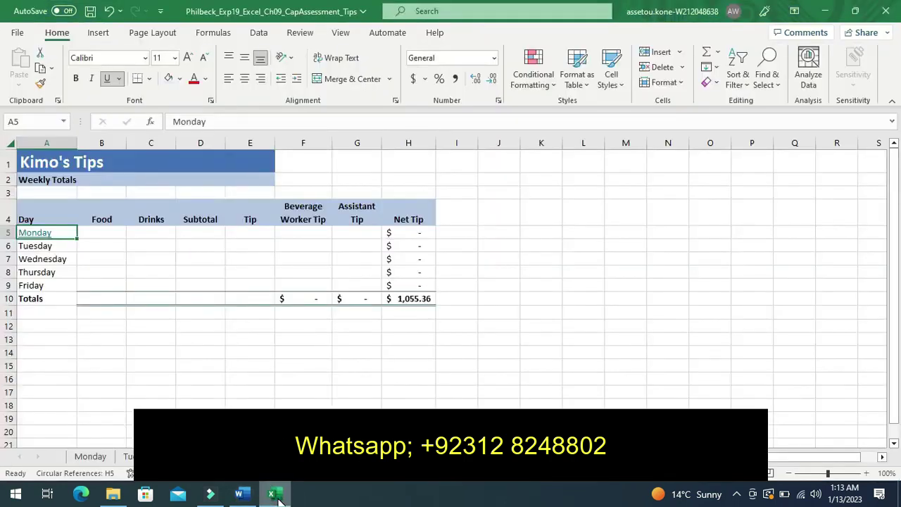
pyautogui.hotkey('ctrl', 'z')
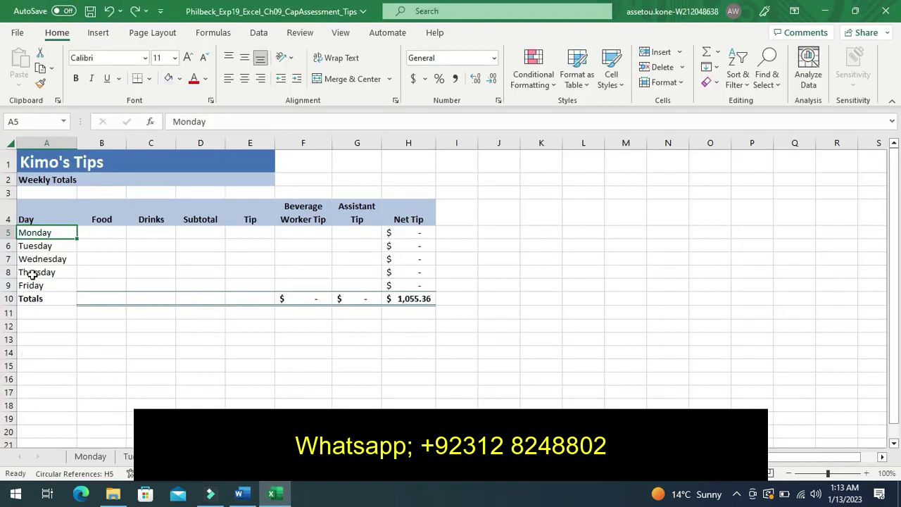
pyautogui.rightClick(45, 233)
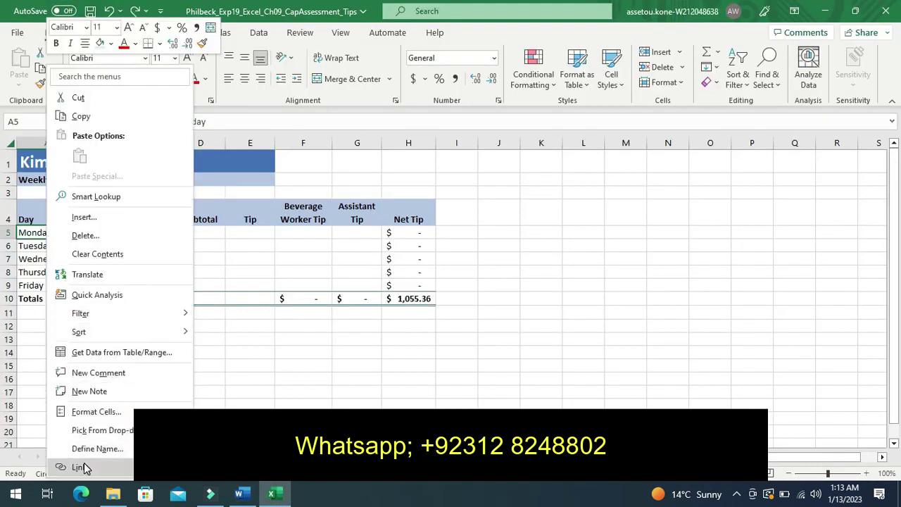
pyautogui.click(79, 466)
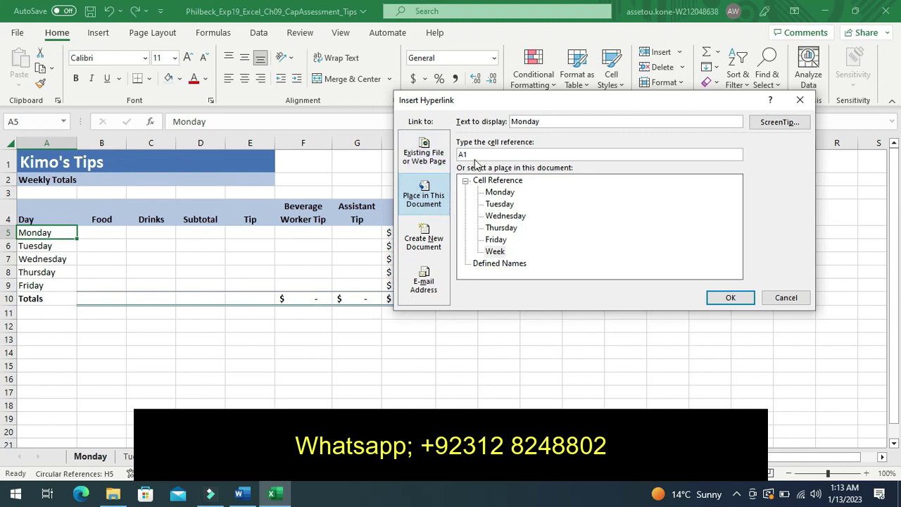
pyautogui.click(475, 156)
pyautogui.click(543, 121)
# Step: Set the link's display text to Monday's Totals and confirm the hyperlink
pyautogui.click(242, 495)
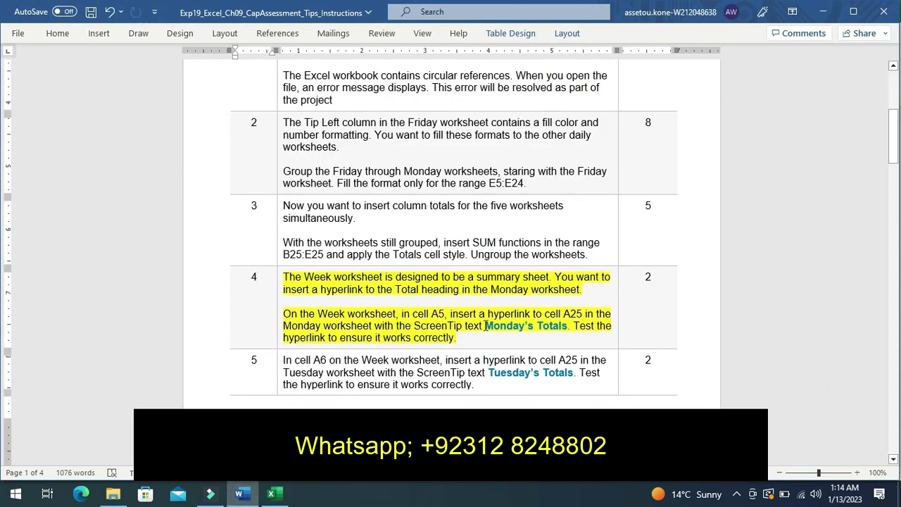
pyautogui.moveTo(485, 325); pyautogui.dragTo(556, 327)
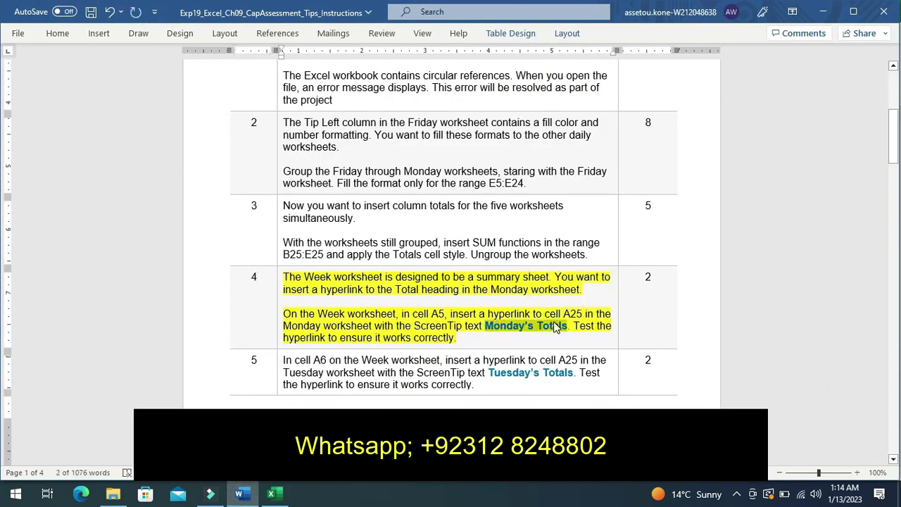
pyautogui.click(271, 494)
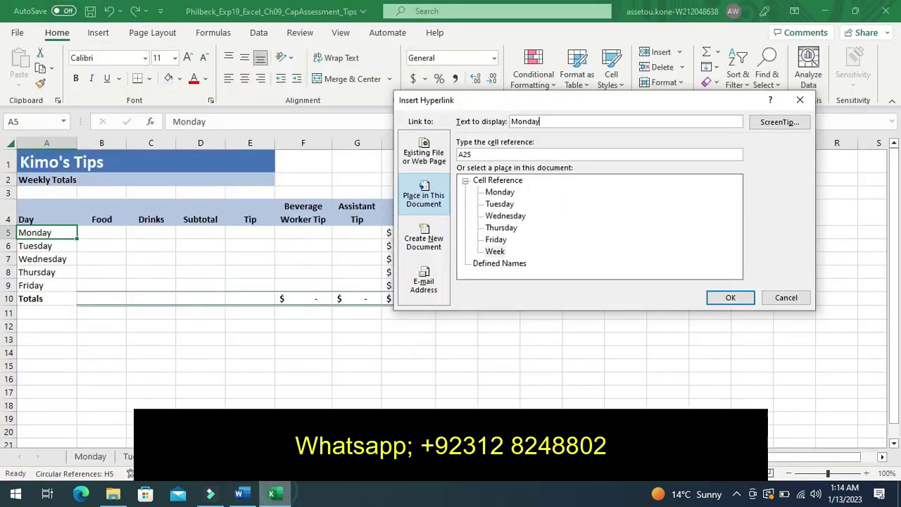
pyautogui.click(544, 122)
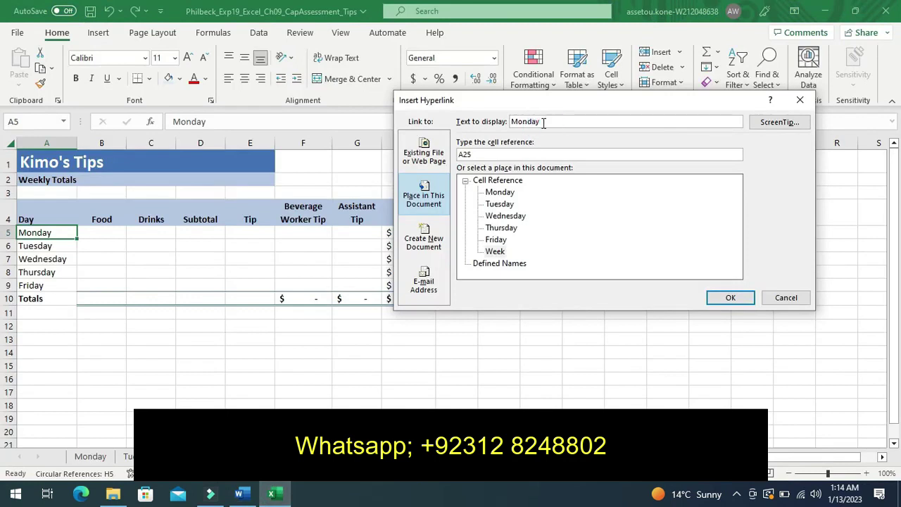
pyautogui.press('BackSpace')
pyautogui.press('BackSpace')
pyautogui.press('BackSpace')
pyautogui.write("Monday's Totals")
pyautogui.click(724, 299)
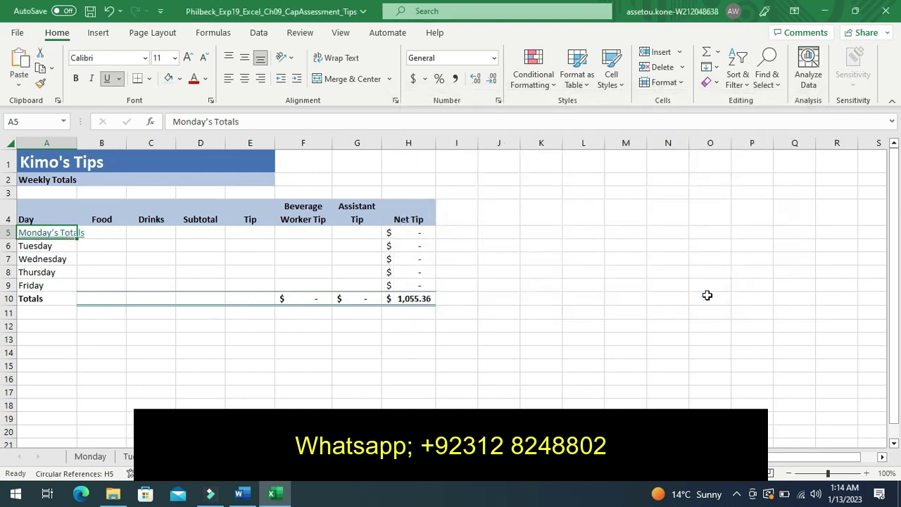
# Step: Remove Step 4's highlight and highlight the Step 5 Tuesday hyperlink instructions yellow
pyautogui.click(241, 496)
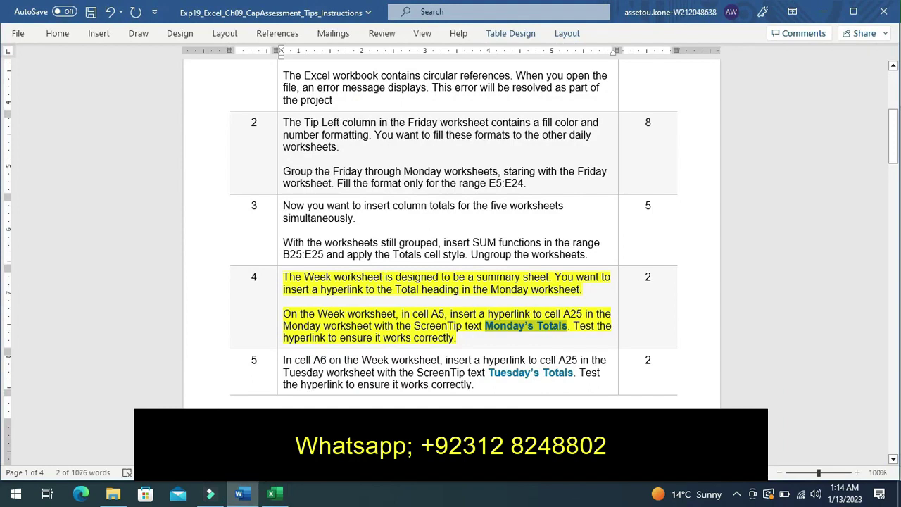
pyautogui.hotkey('ctrl', 'z')
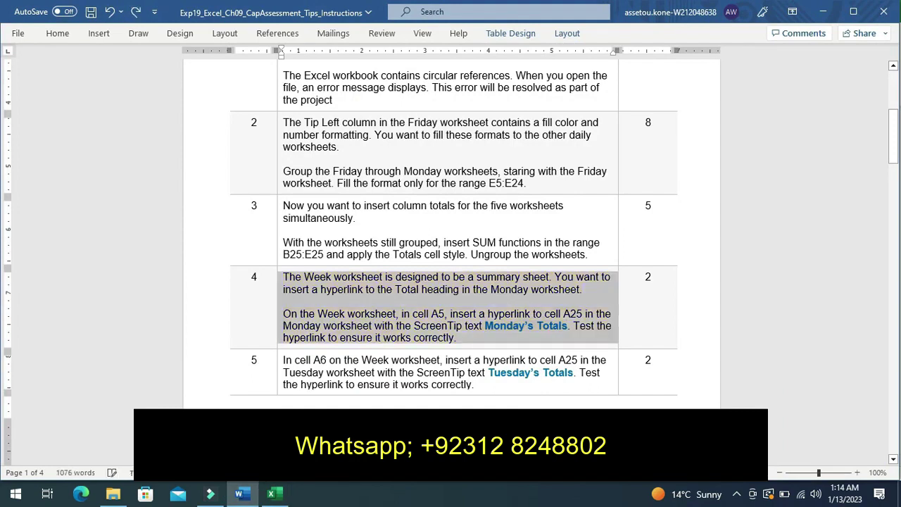
pyautogui.click(278, 384)
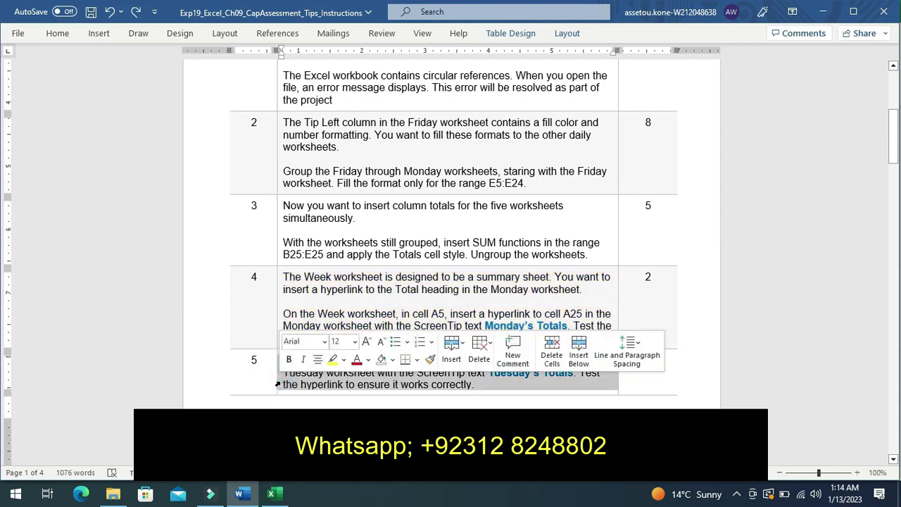
pyautogui.scroll(-5, 278, 385)
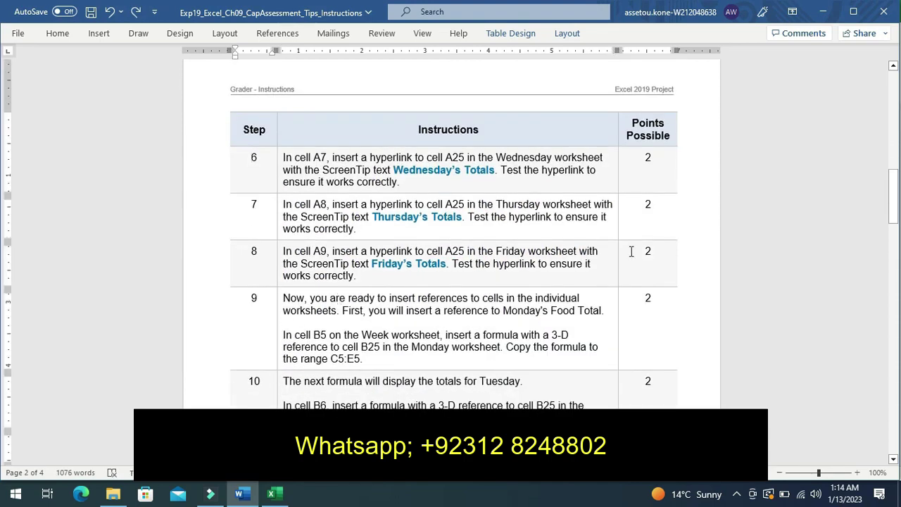
pyautogui.moveTo(893, 171); pyautogui.dragTo(894, 117)
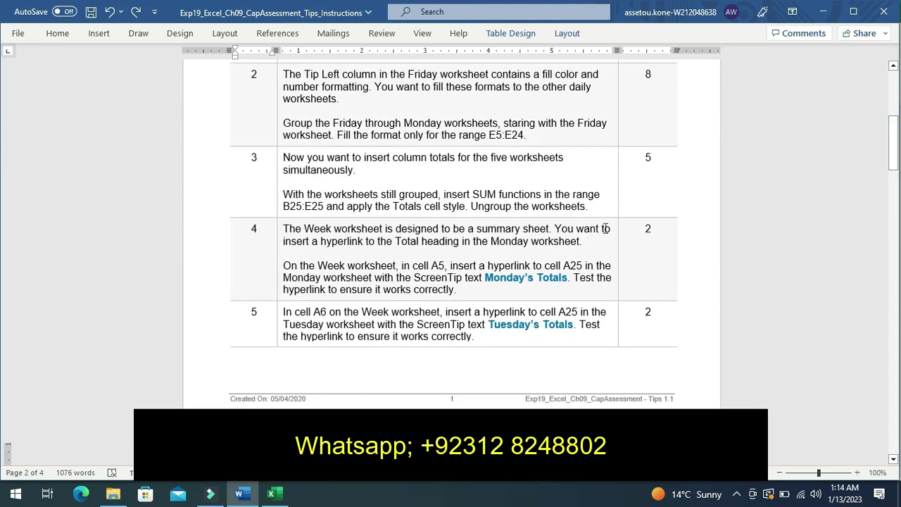
pyautogui.click(277, 335)
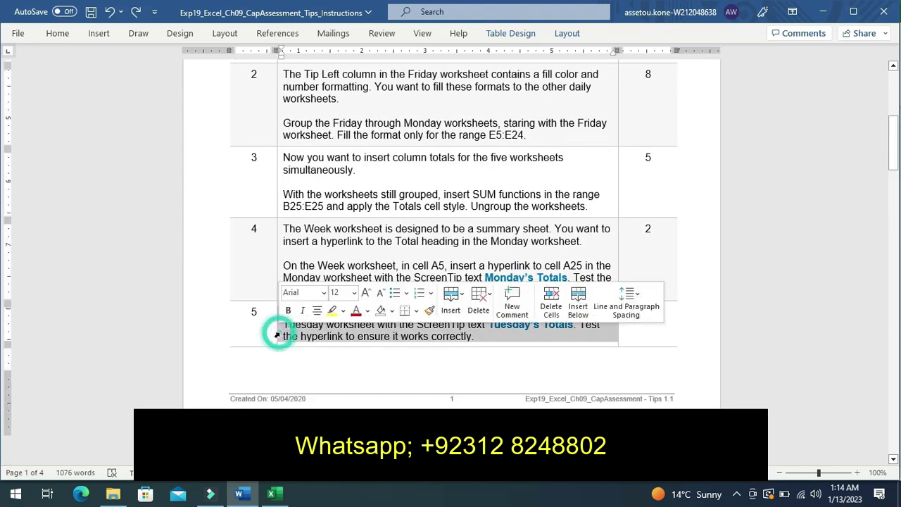
pyautogui.click(331, 310)
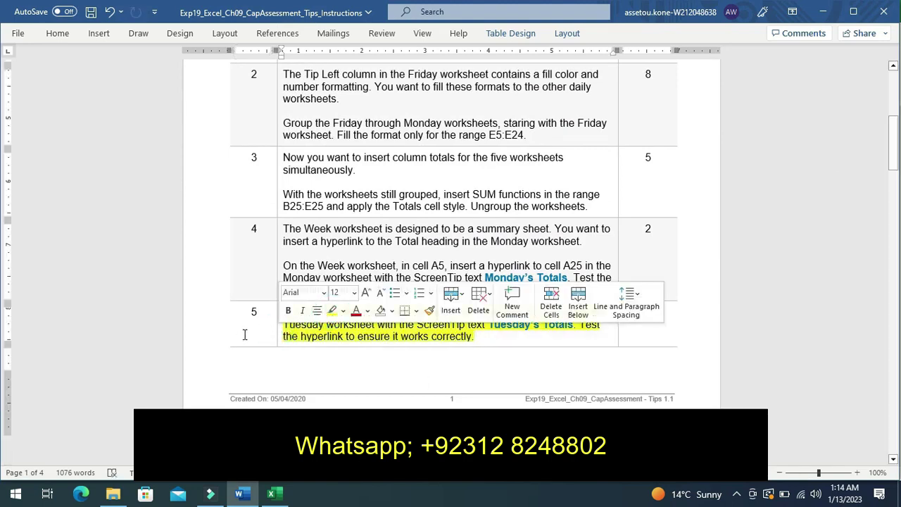
pyautogui.click(243, 335)
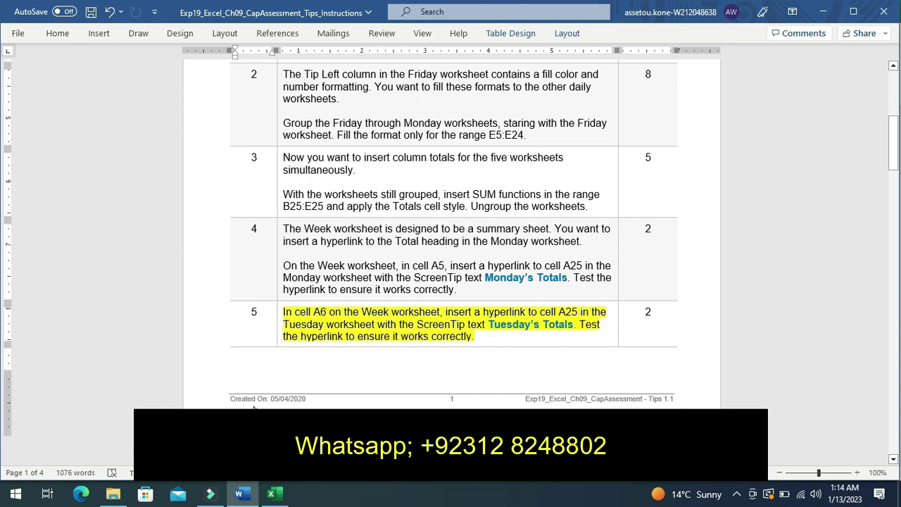
# Step: Link Week!A6 to A25 with display text Tuesday's Totals copied from Step 5
pyautogui.click(271, 494)
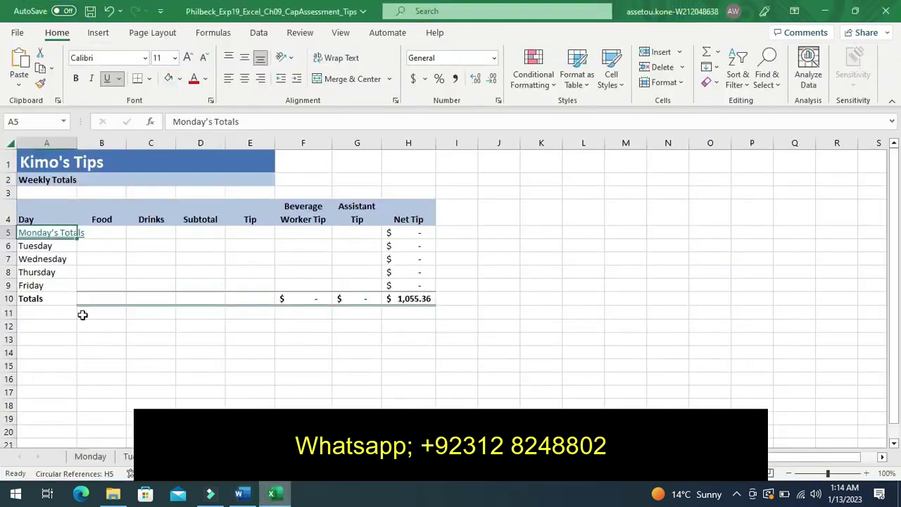
pyautogui.click(27, 246)
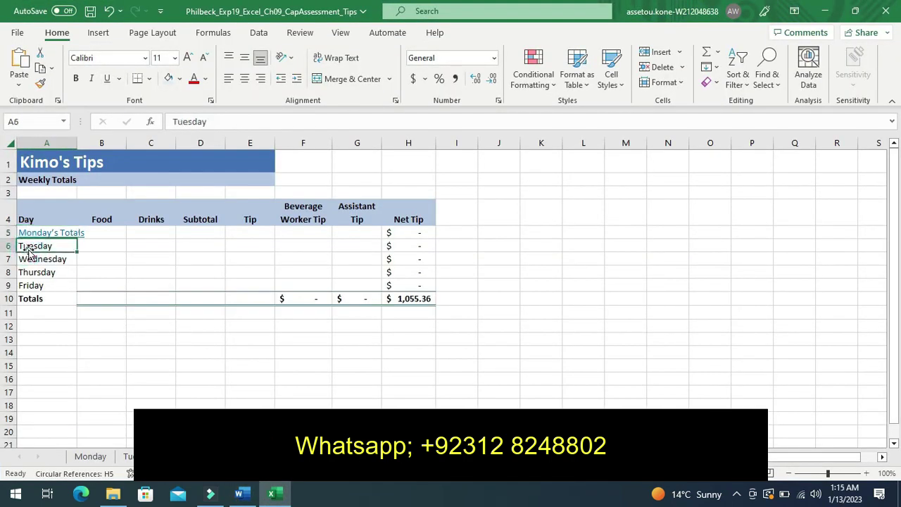
pyautogui.rightClick(63, 245)
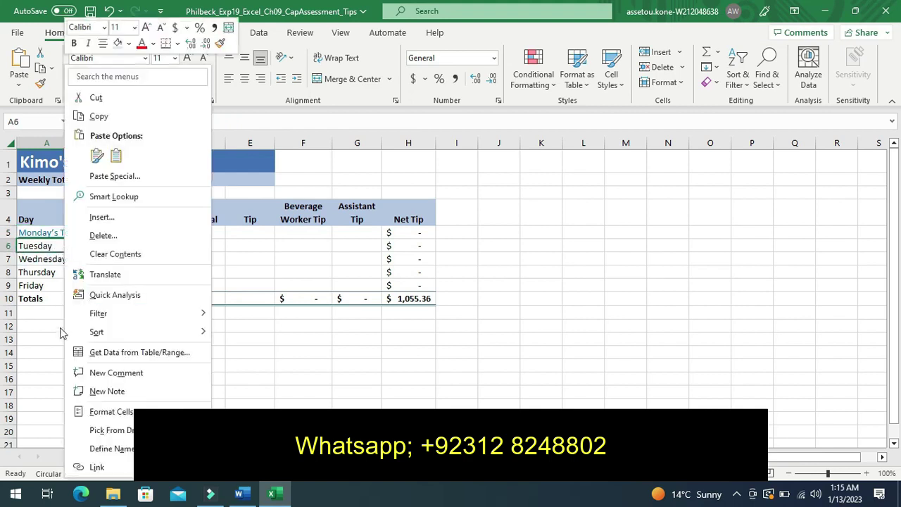
pyautogui.click(97, 467)
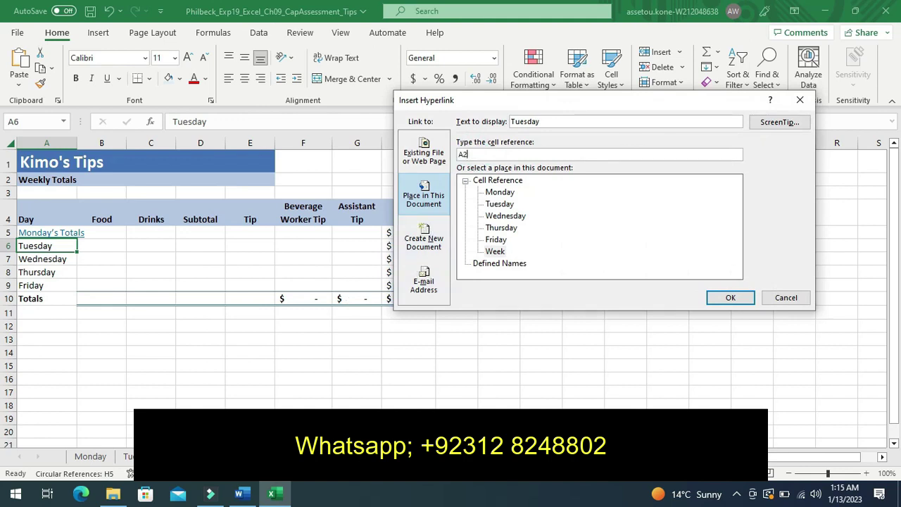
pyautogui.click(543, 122)
pyautogui.click(238, 494)
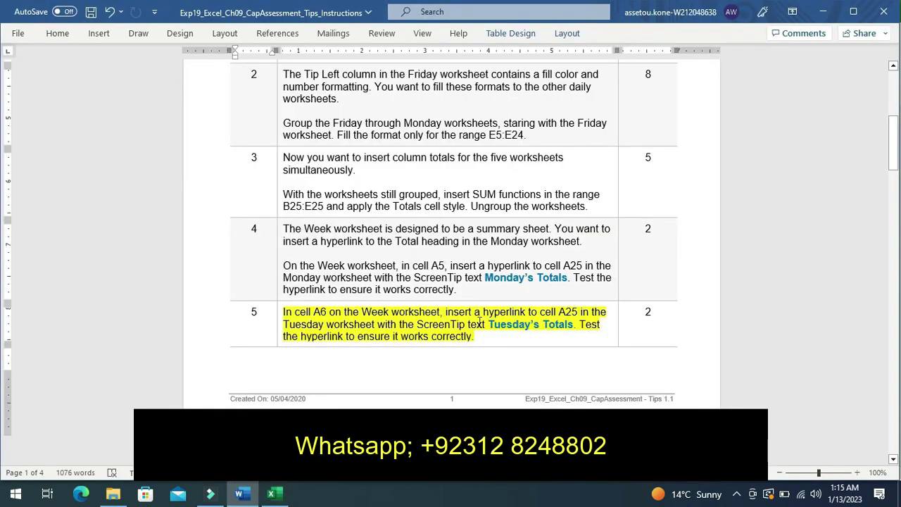
pyautogui.moveTo(489, 324); pyautogui.dragTo(557, 322)
pyautogui.hotkey('ctrl', 'c')
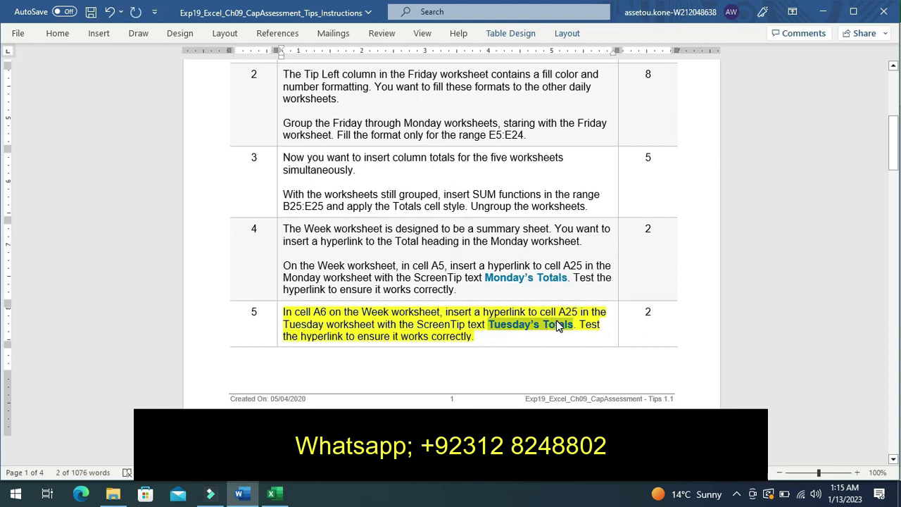
pyautogui.click(271, 494)
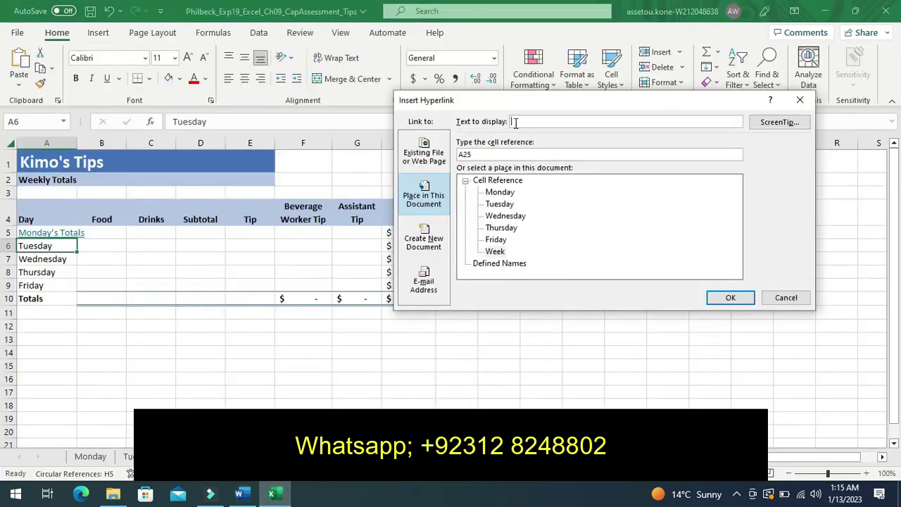
pyautogui.hotkey('ctrl', 'v')
pyautogui.click(715, 302)
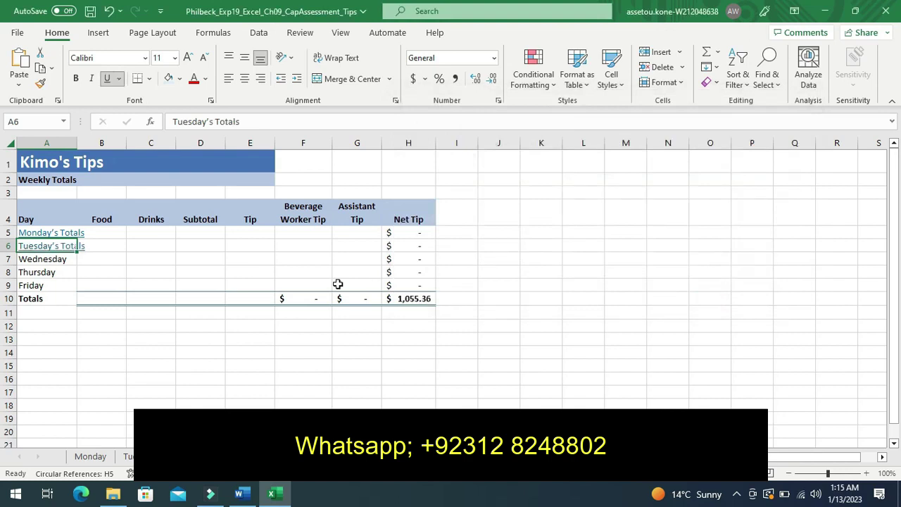
# Step: Switch to the Word instructions and scroll down to step 6's Wednesday hyperlink instructions
pyautogui.click(240, 493)
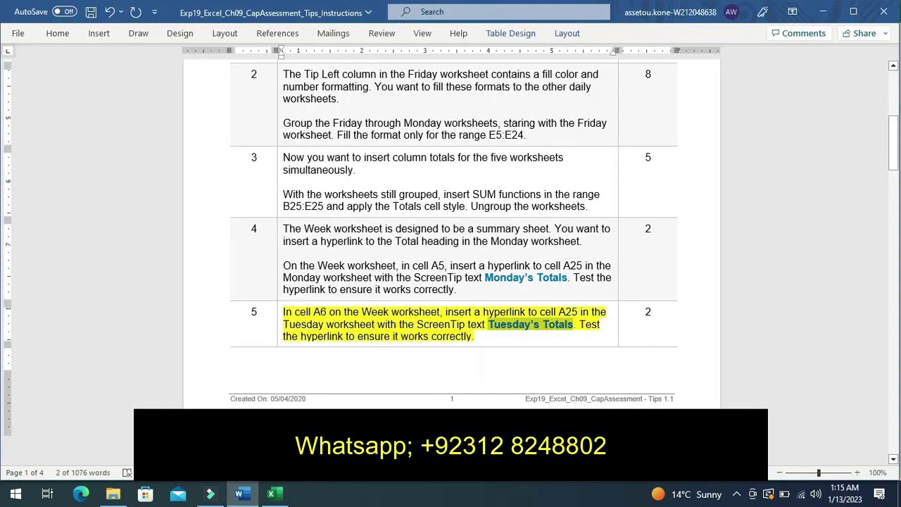
pyautogui.click(893, 459)
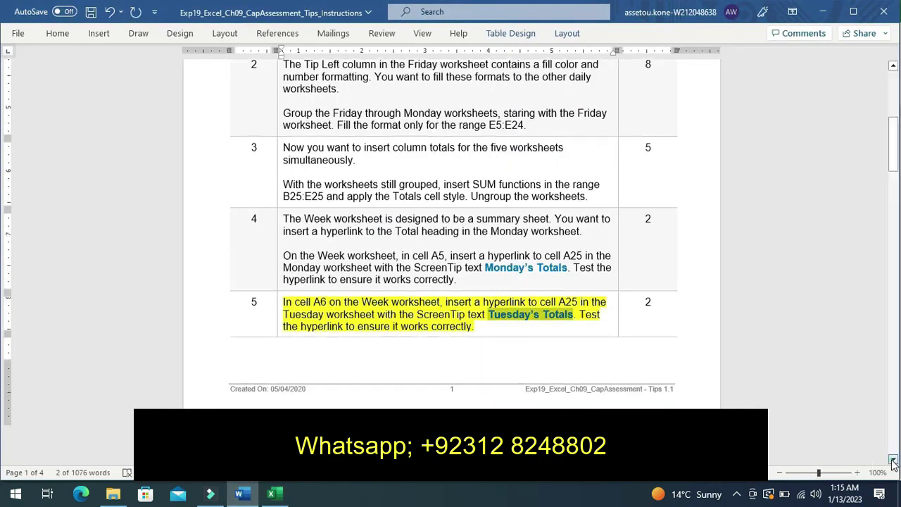
pyautogui.click(893, 461)
pyautogui.click(893, 461)
pyautogui.click(892, 461)
pyautogui.click(892, 461)
pyautogui.click(892, 461)
pyautogui.click(892, 461)
pyautogui.click(892, 461)
pyautogui.click(893, 461)
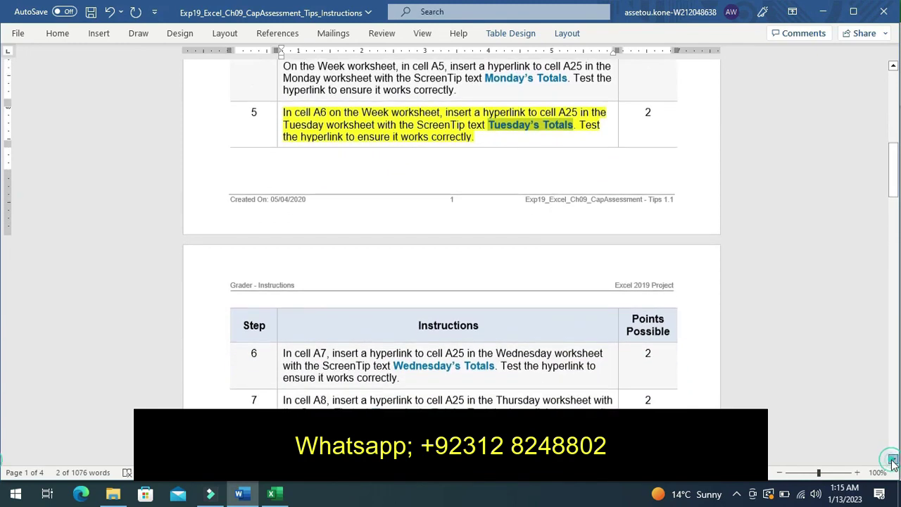
pyautogui.click(892, 461)
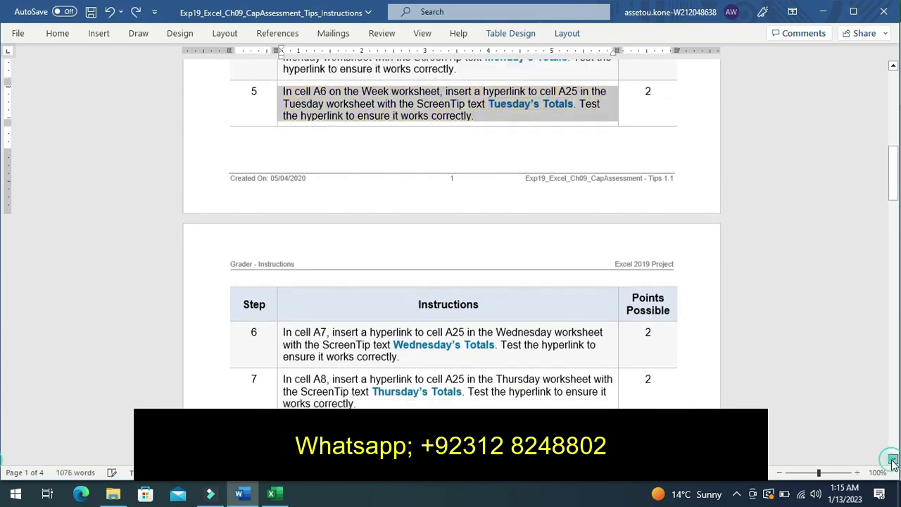
pyautogui.click(893, 461)
pyautogui.click(893, 461)
pyautogui.click(892, 461)
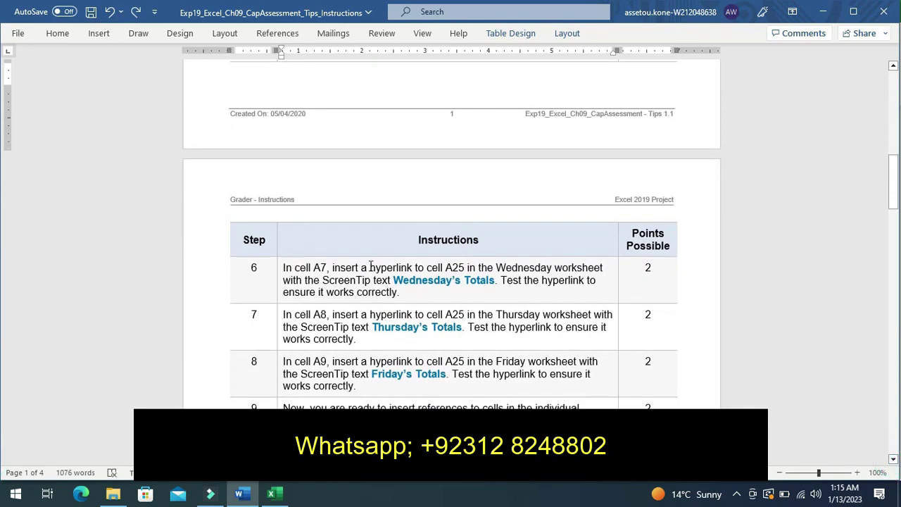
# Step: Highlight step 6's instruction text in yellow, then return to the tips workbook
pyautogui.click(276, 286)
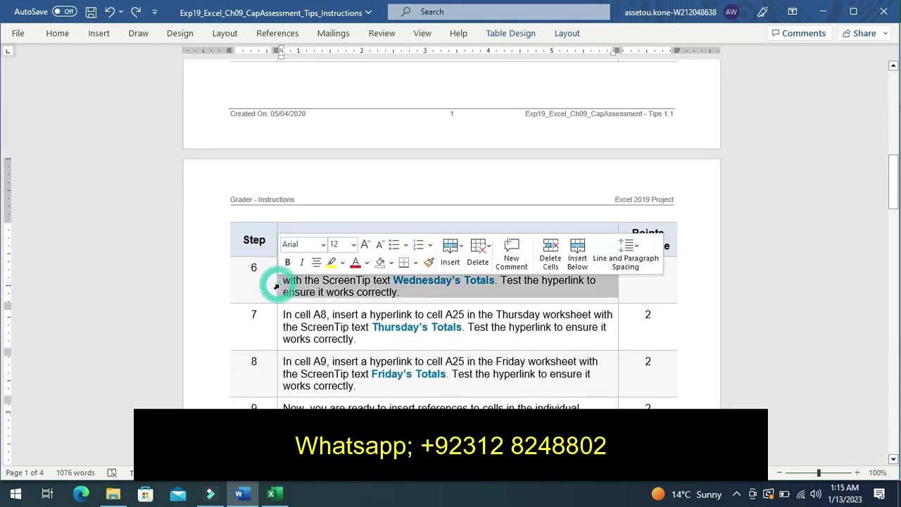
pyautogui.click(334, 264)
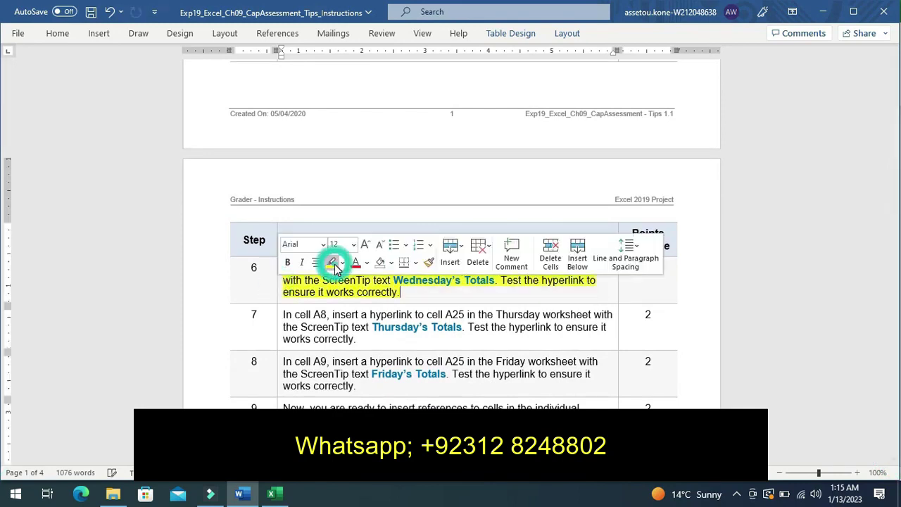
pyautogui.click(272, 281)
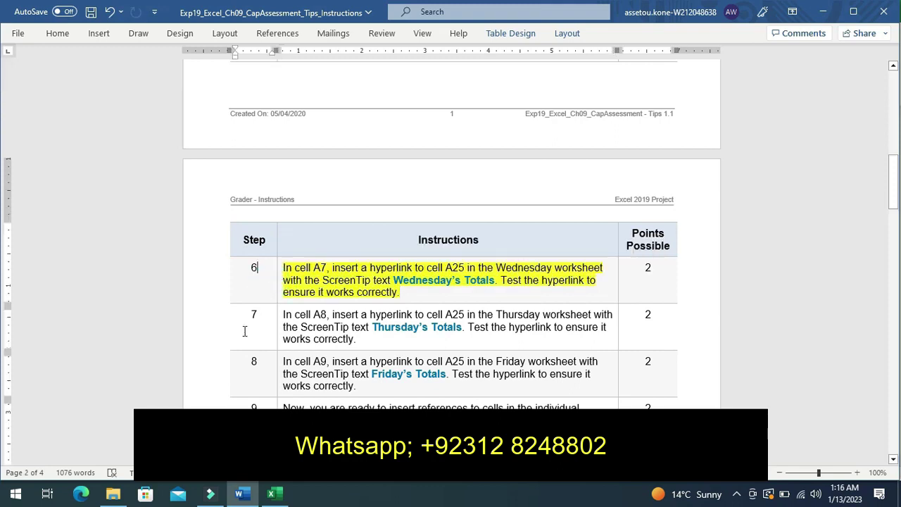
pyautogui.click(271, 493)
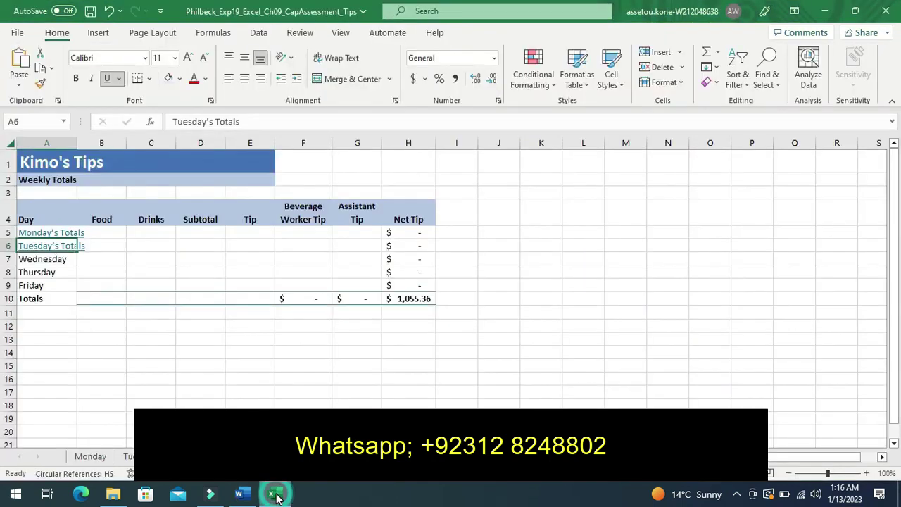
# Step: Start a hyperlink on Week cell A7 targeting cell A25 and clear its display text
pyautogui.click(33, 259)
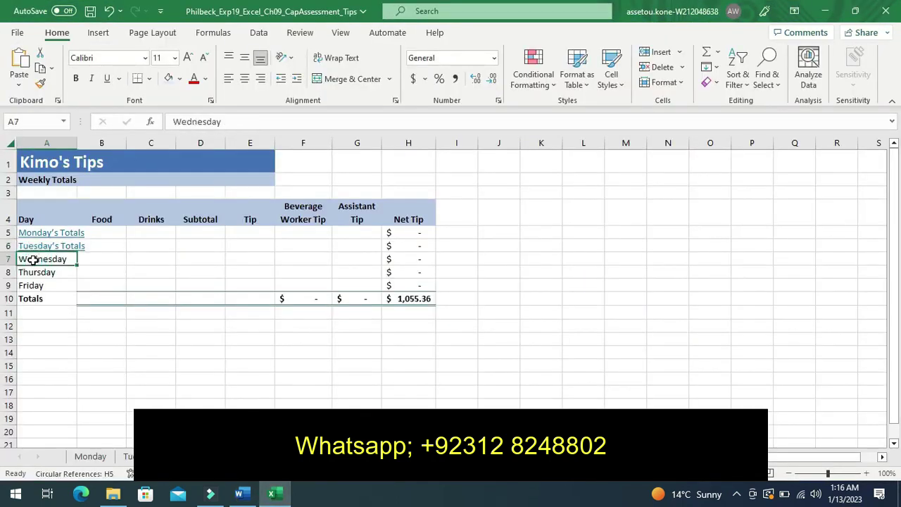
pyautogui.rightClick(33, 260)
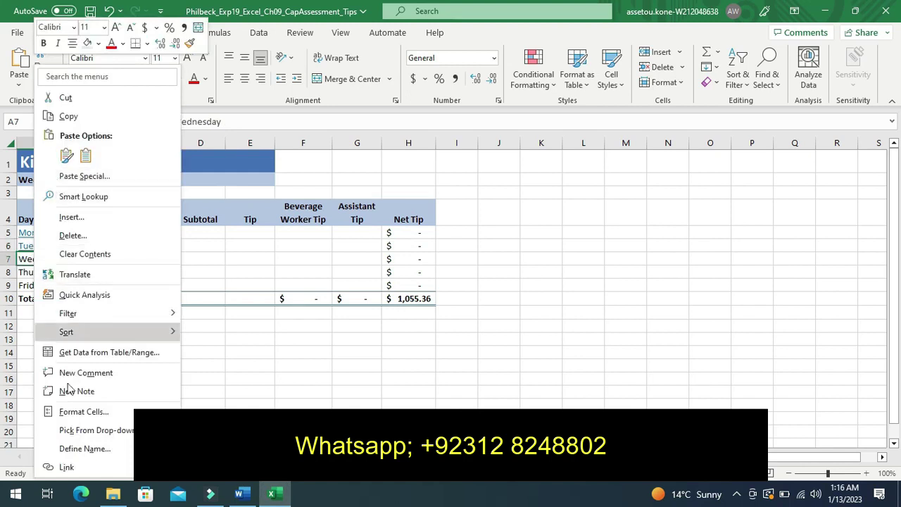
pyautogui.click(67, 466)
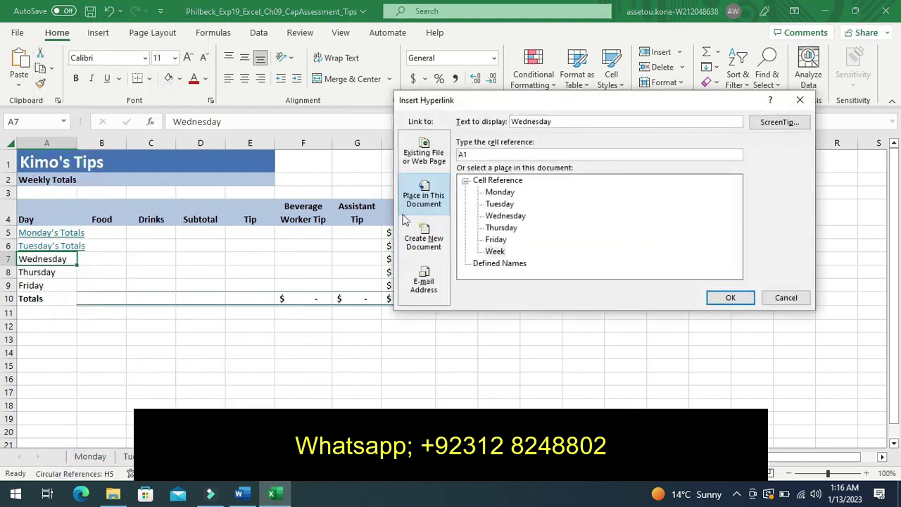
pyautogui.click(474, 155)
pyautogui.press('BackSpace')
pyautogui.click(554, 121)
pyautogui.press('BackSpace')
pyautogui.press('BackSpace')
pyautogui.press('BackSpace')
pyautogui.press('BackSpace')
pyautogui.press('BackSpace')
pyautogui.press('BackSpace')
pyautogui.press('BackSpace')
# Step: Take 'Wednesday's Totals' from step 6 in Word as the link text and confirm the hyperlink
pyautogui.click(240, 492)
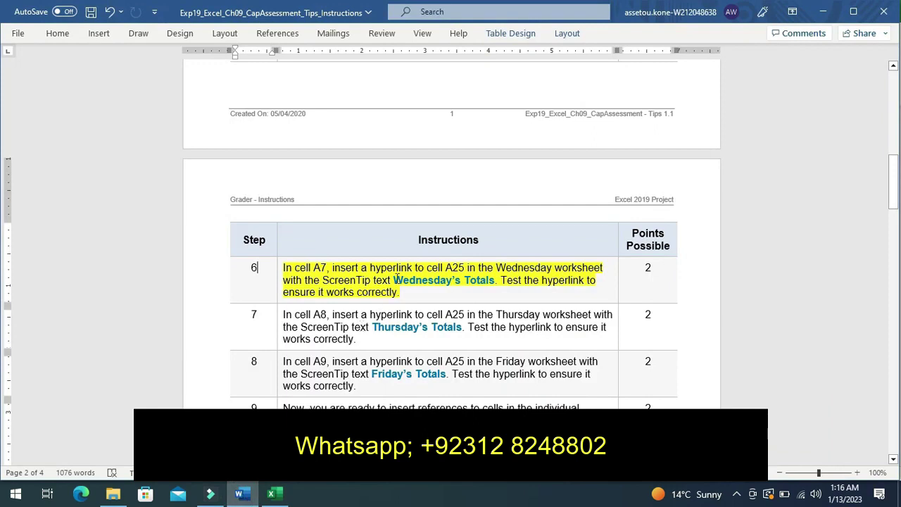
pyautogui.moveTo(392, 280); pyautogui.dragTo(492, 280)
pyautogui.hotkey('ctrl', 'c')
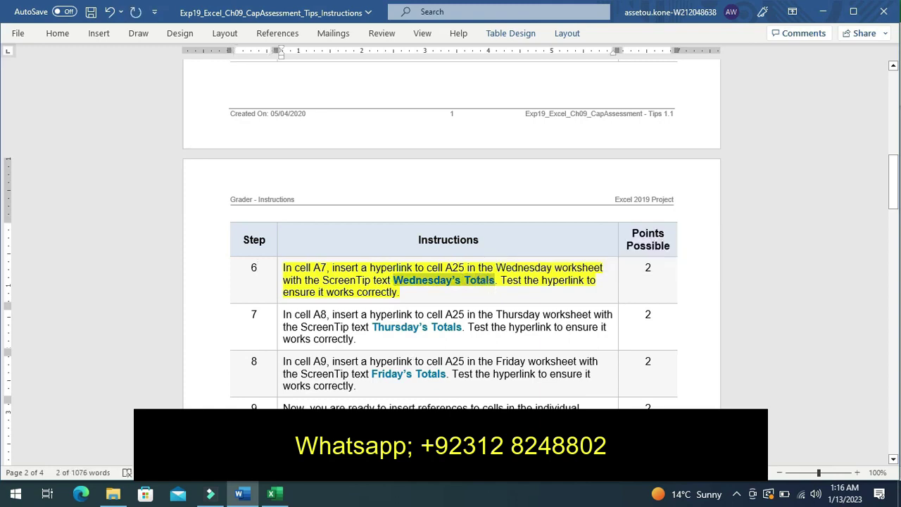
pyautogui.click(271, 494)
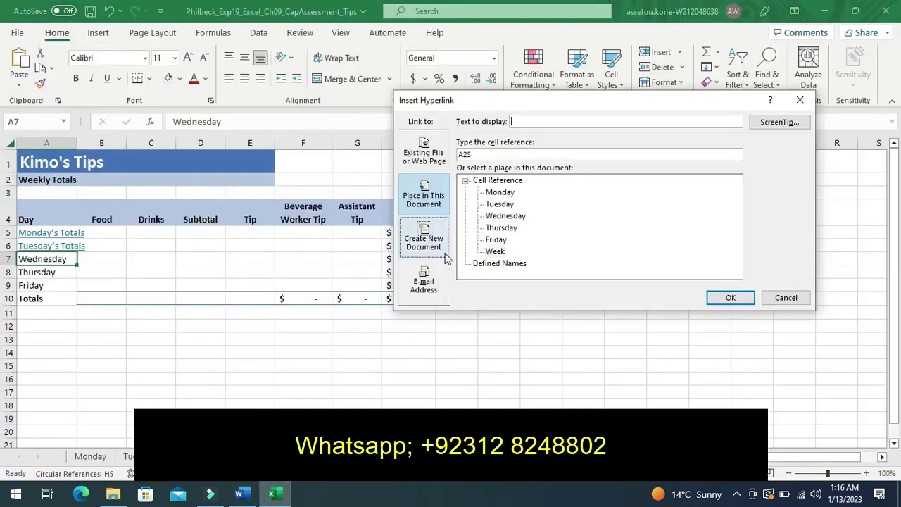
pyautogui.click(523, 123)
pyautogui.hotkey('ctrl', 'v')
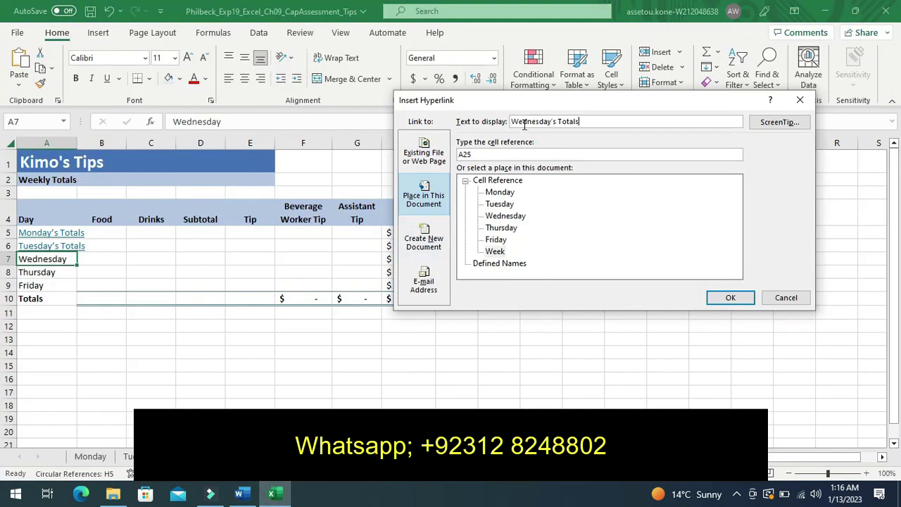
pyautogui.click(729, 300)
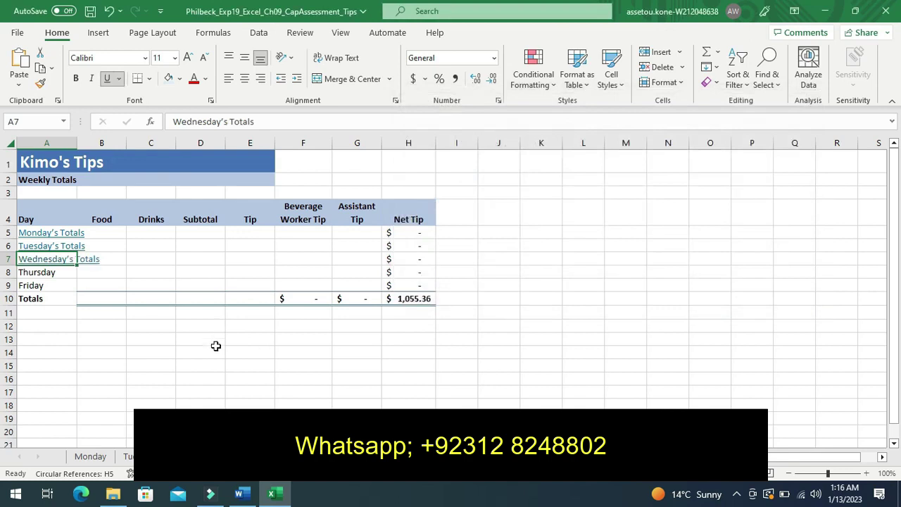
# Step: Highlight step 7's Thursday hyperlink instructions in yellow in the Word document
pyautogui.click(239, 493)
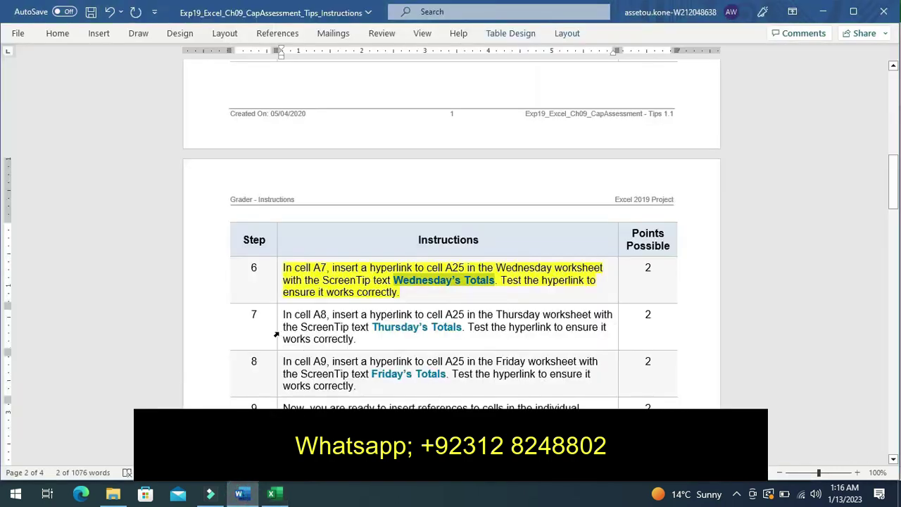
pyautogui.click(276, 335)
pyautogui.click(331, 312)
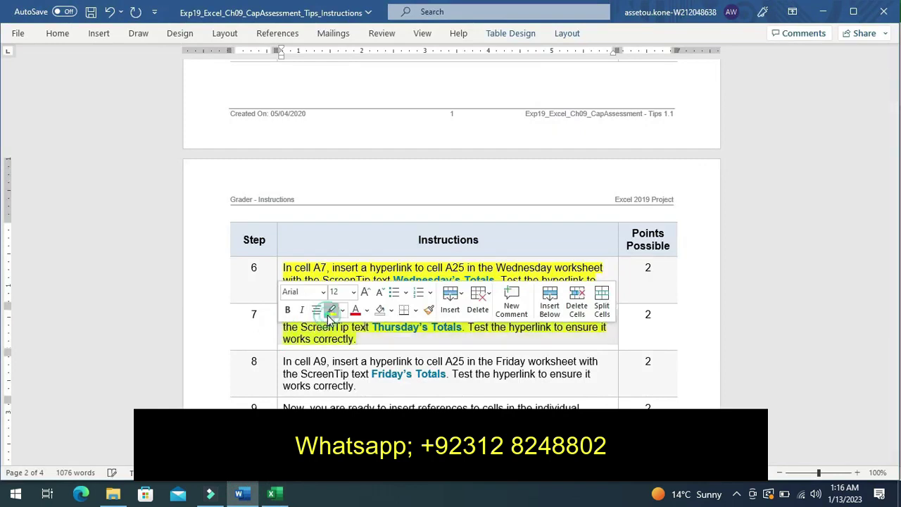
pyautogui.click(260, 328)
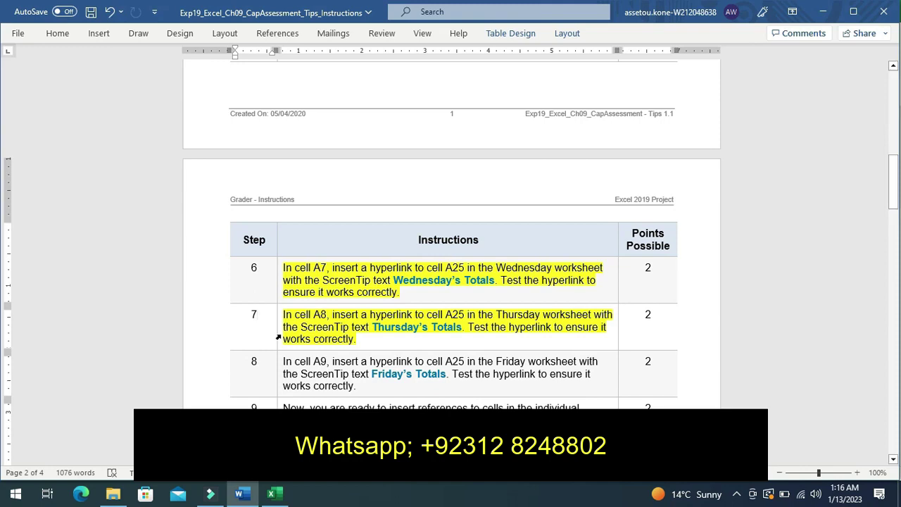
pyautogui.click(313, 289)
# Step: Start a hyperlink on cell A8 targeting cell A25 and clear the existing 'Thursday' display text
pyautogui.click(271, 494)
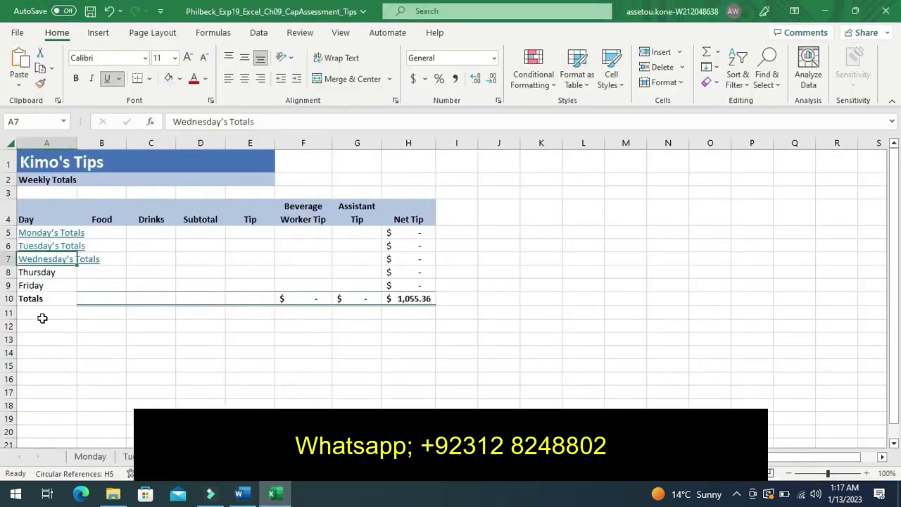
pyautogui.click(31, 274)
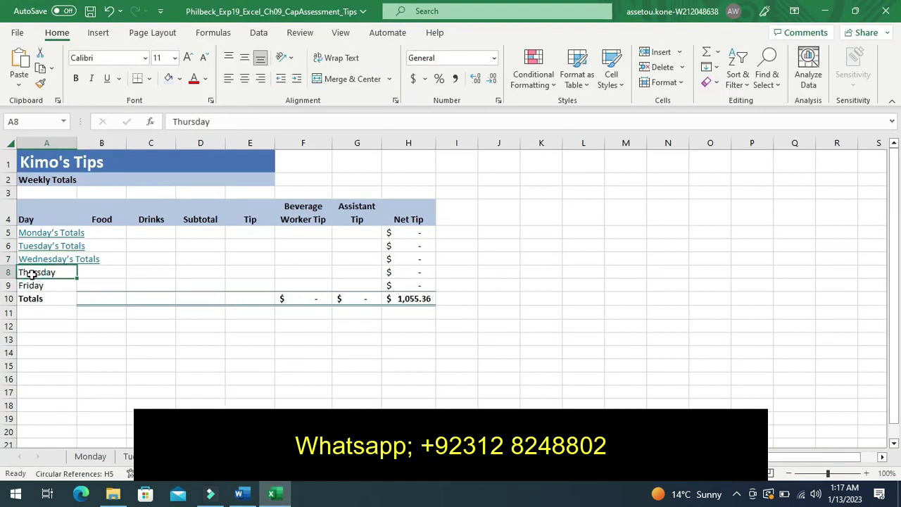
pyautogui.rightClick(32, 277)
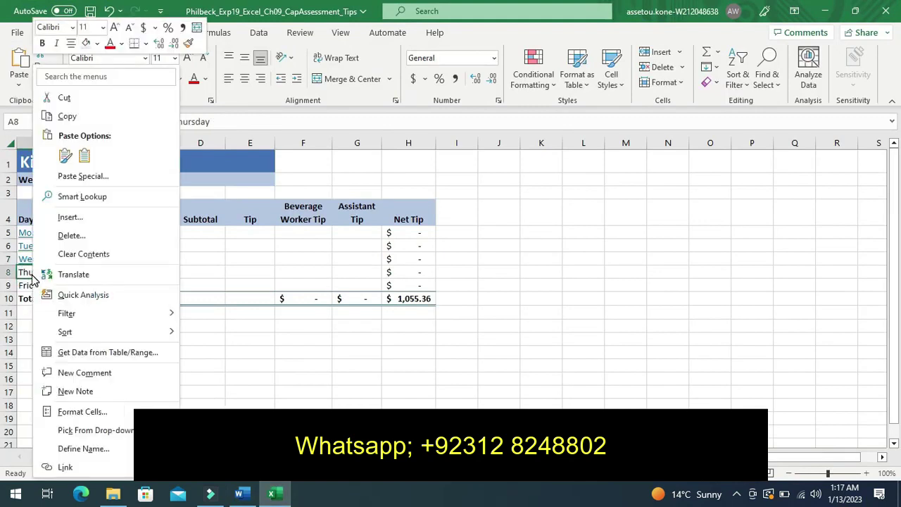
pyautogui.click(78, 467)
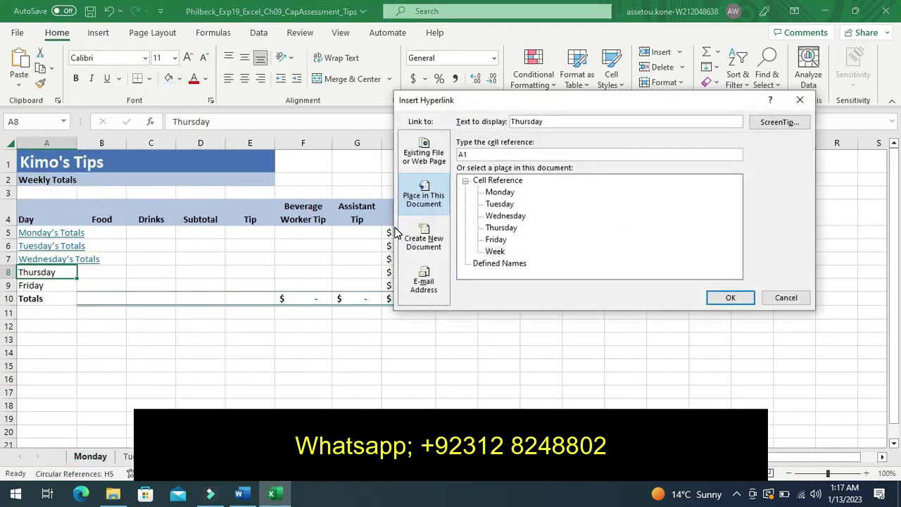
pyautogui.click(477, 153)
pyautogui.press('BackSpace')
pyautogui.write('5')
pyautogui.click(557, 121)
pyautogui.press('BackSpace')
pyautogui.press('BackSpace')
pyautogui.press('BackSpace')
# Step: Copy 'Thursday's Totals' from step 7 in Word, paste it as the link text, and confirm
pyautogui.click(239, 494)
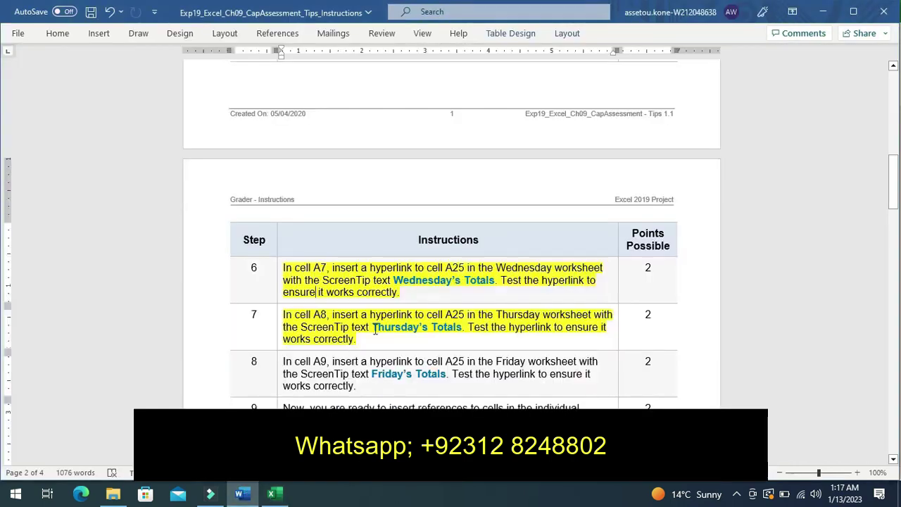
pyautogui.moveTo(372, 327); pyautogui.dragTo(458, 330)
pyautogui.hotkey('ctrl', 'c')
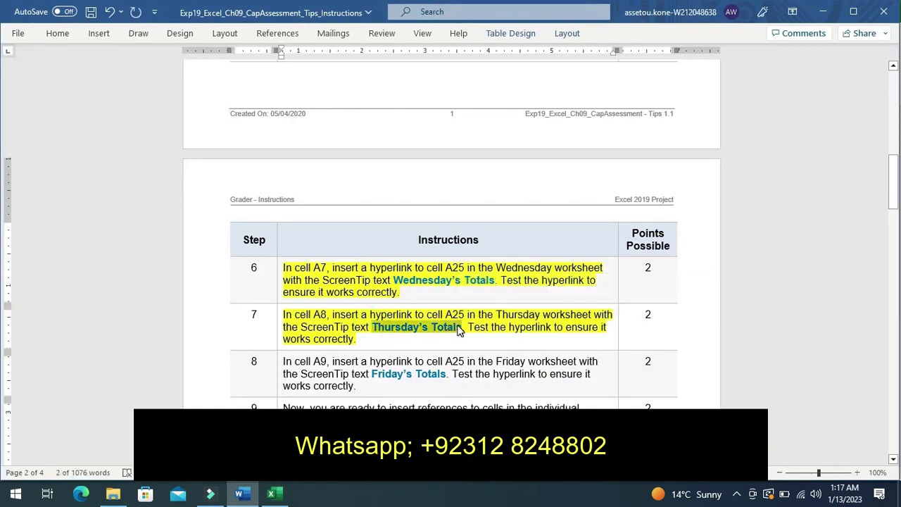
pyautogui.click(273, 495)
pyautogui.hotkey('ctrl', 'v')
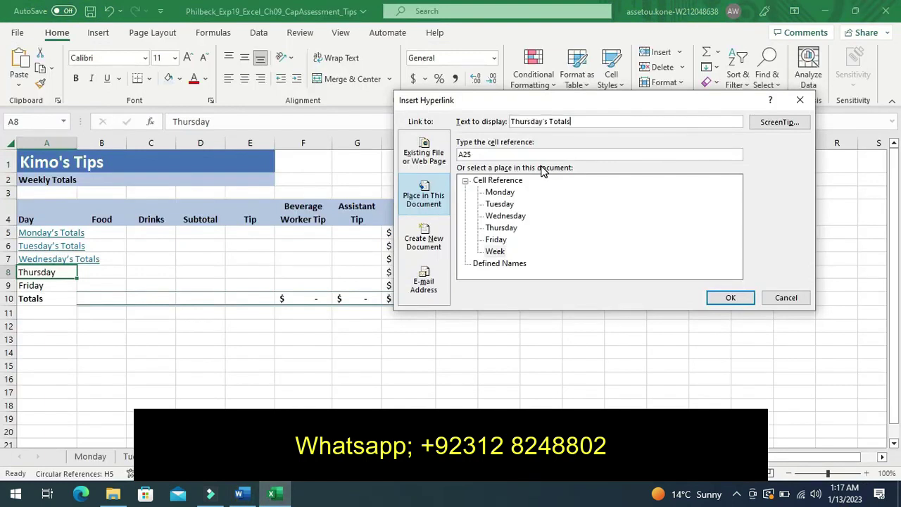
pyautogui.click(729, 299)
pyautogui.hotkey('alt', 'Tab')
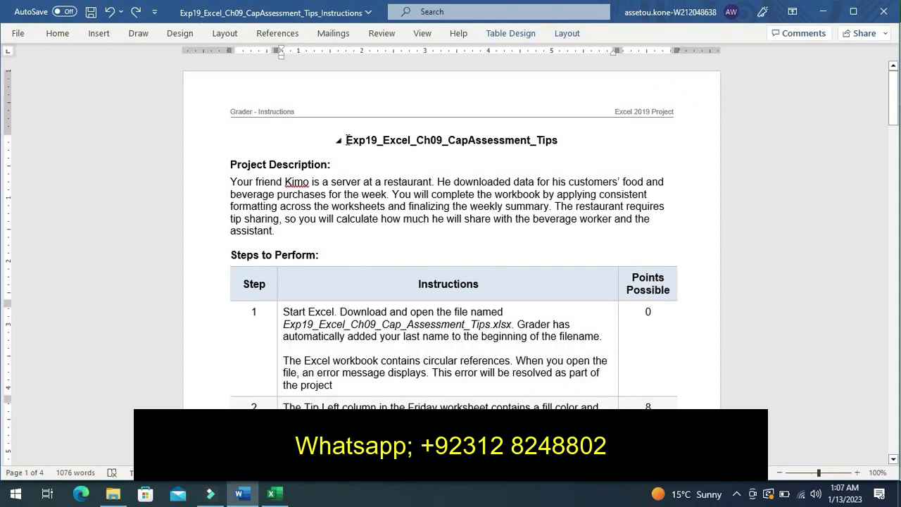
# Step: Highlight the document title in yellow, then undo that highlight with Ctrl+Z
pyautogui.moveTo(347, 140); pyautogui.dragTo(463, 144)
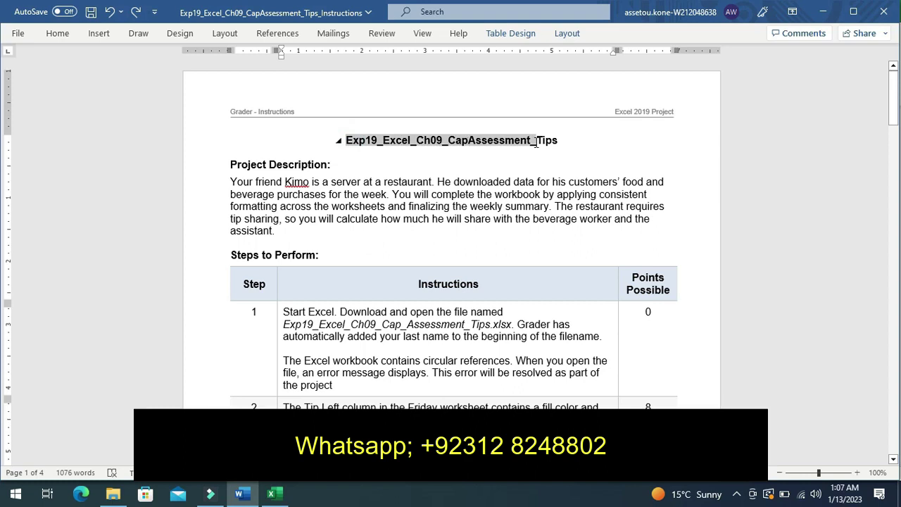
pyautogui.moveTo(543, 144); pyautogui.dragTo(560, 145)
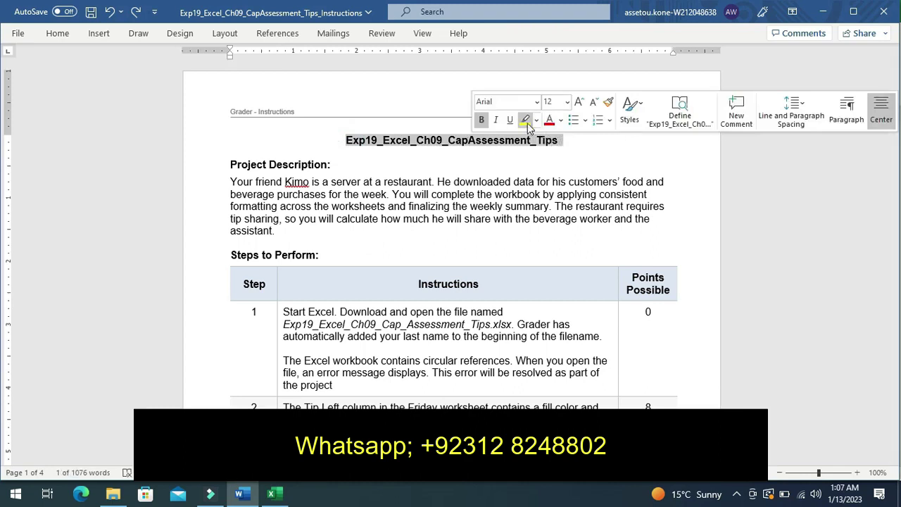
pyautogui.click(525, 120)
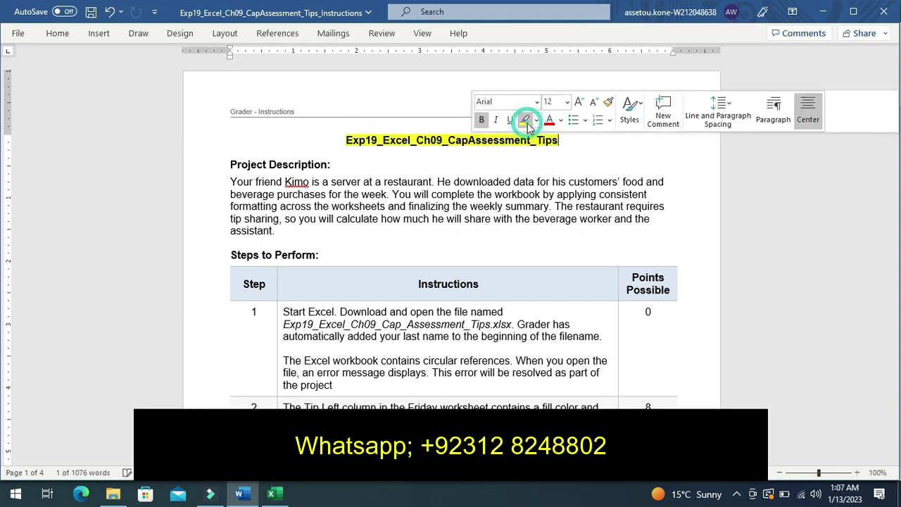
pyautogui.click(543, 161)
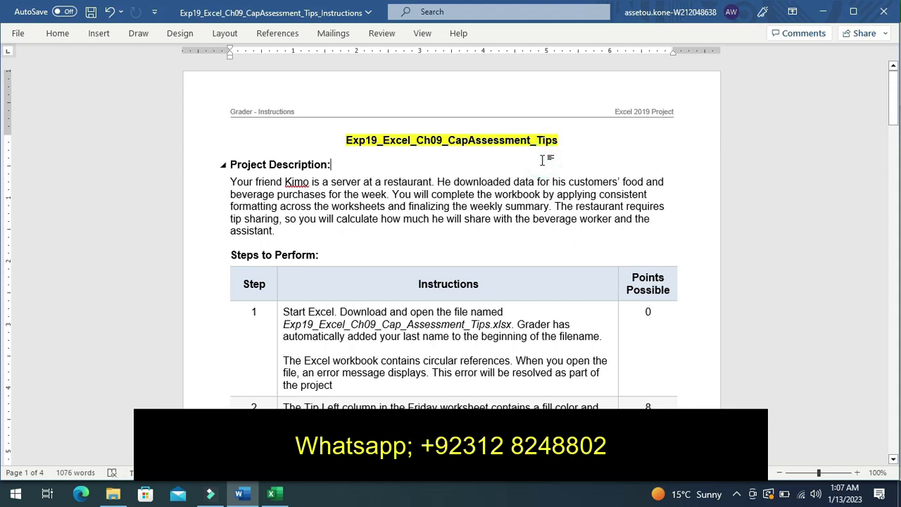
pyautogui.hotkey('ctrl', 'z')
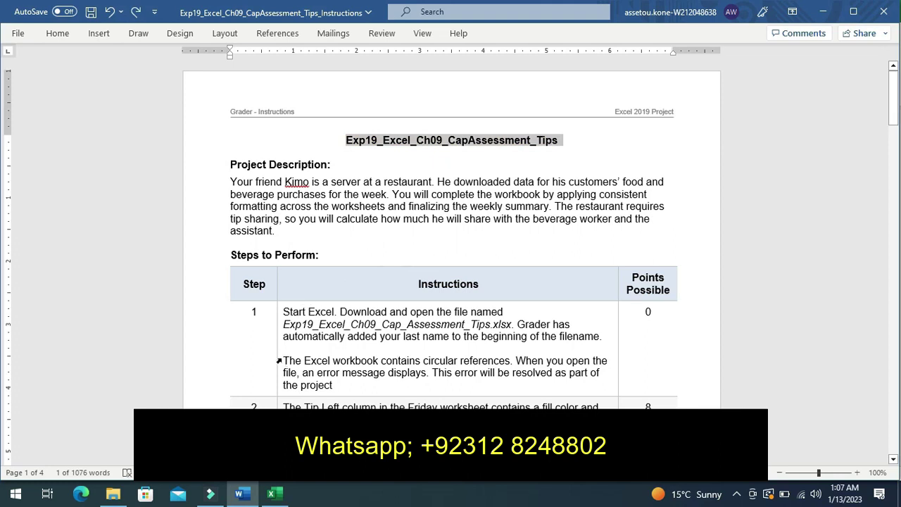
# Step: Highlight step 1's instruction text in yellow
pyautogui.click(277, 360)
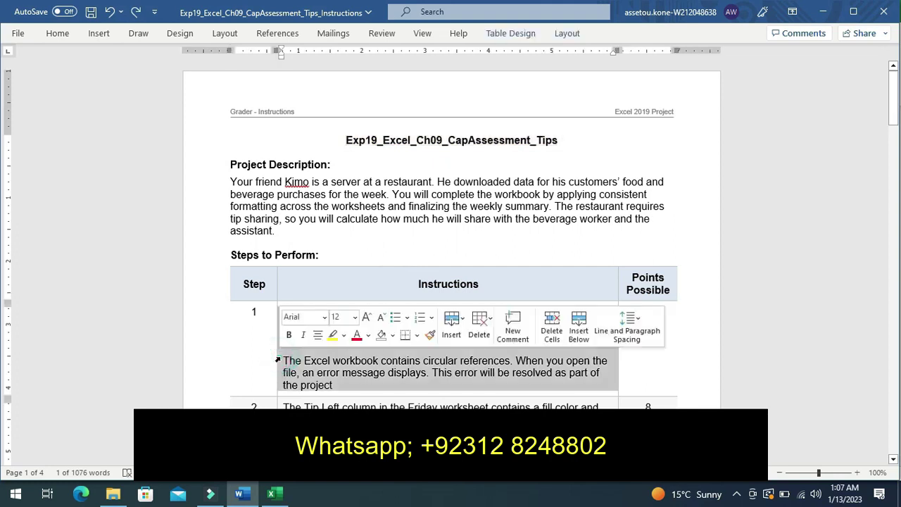
pyautogui.click(332, 337)
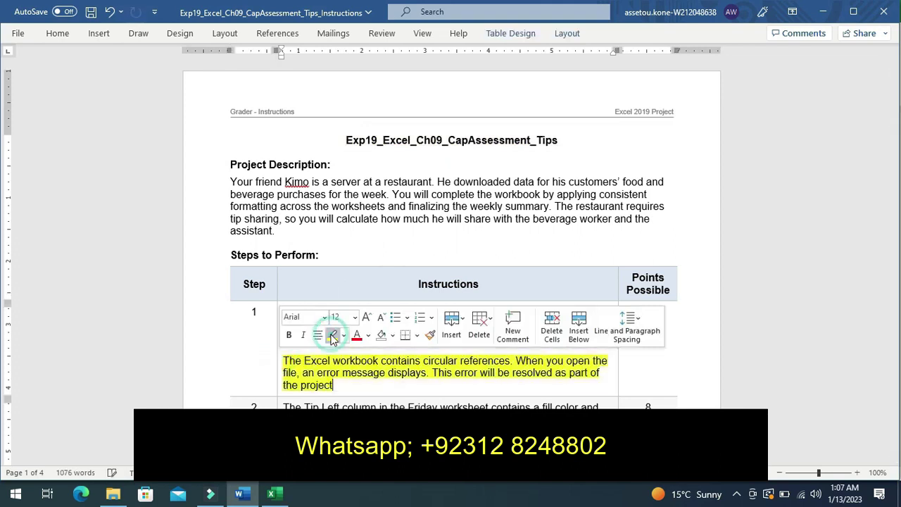
pyautogui.click(252, 360)
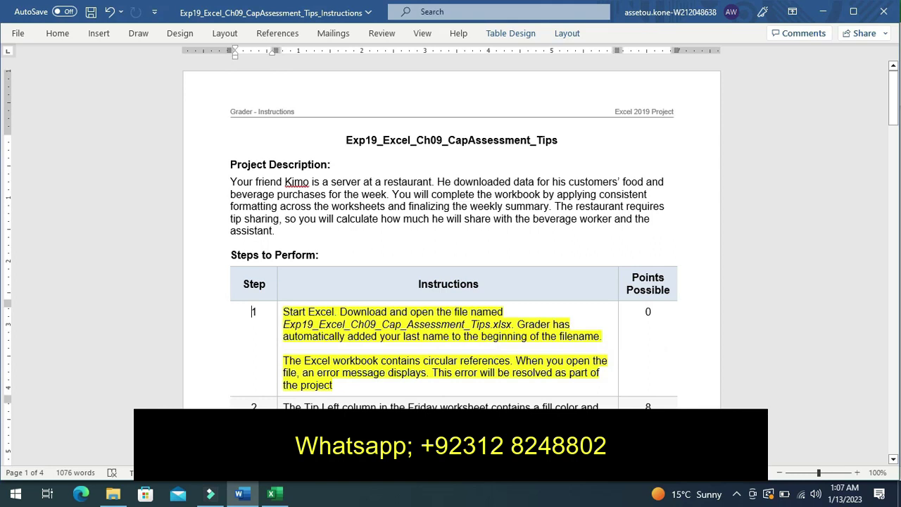
pyautogui.click(278, 495)
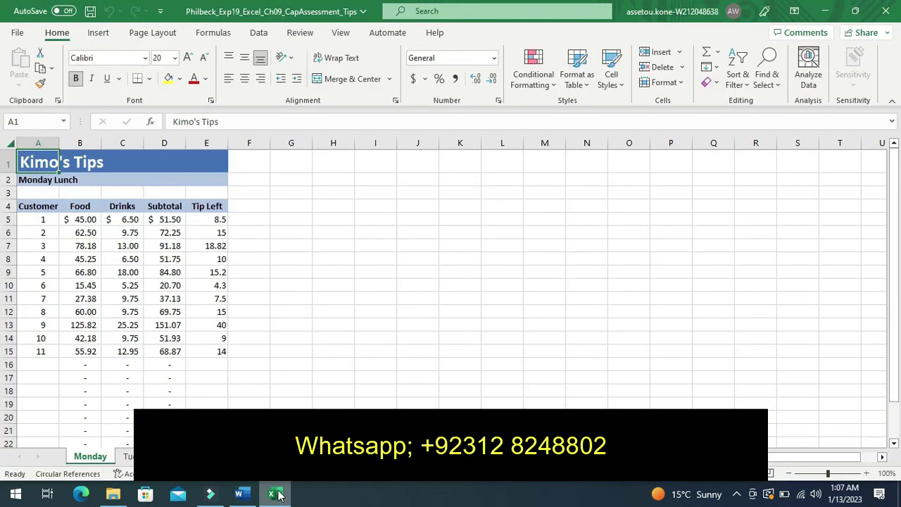
pyautogui.click(241, 496)
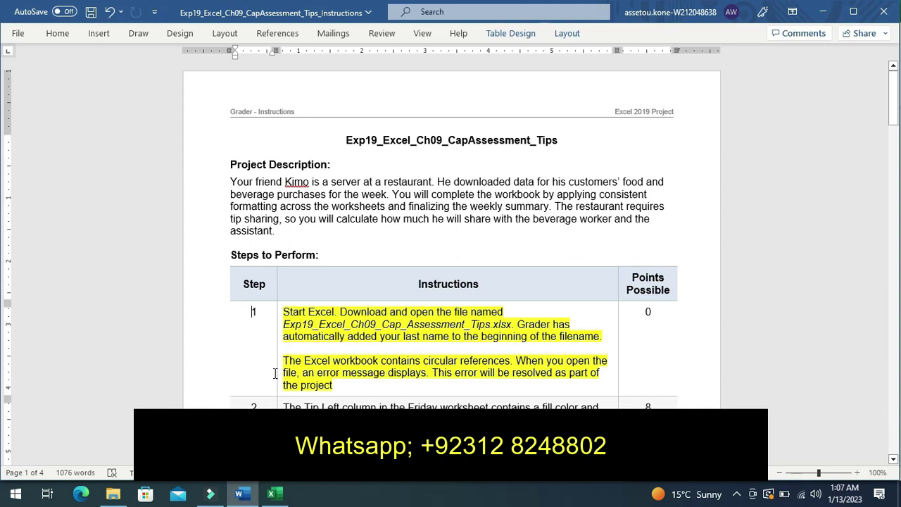
pyautogui.click(274, 373)
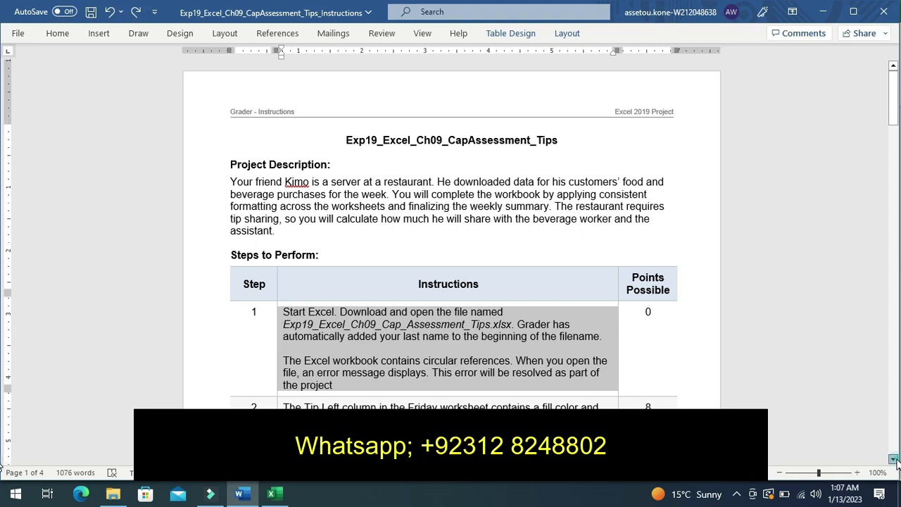
# Step: Scroll to step 2 and highlight its Tip Left formatting instructions in yellow
pyautogui.click(893, 458)
pyautogui.click(892, 459)
pyautogui.click(893, 459)
pyautogui.click(893, 459)
pyautogui.click(892, 459)
pyautogui.click(893, 459)
pyautogui.click(892, 459)
pyautogui.click(893, 459)
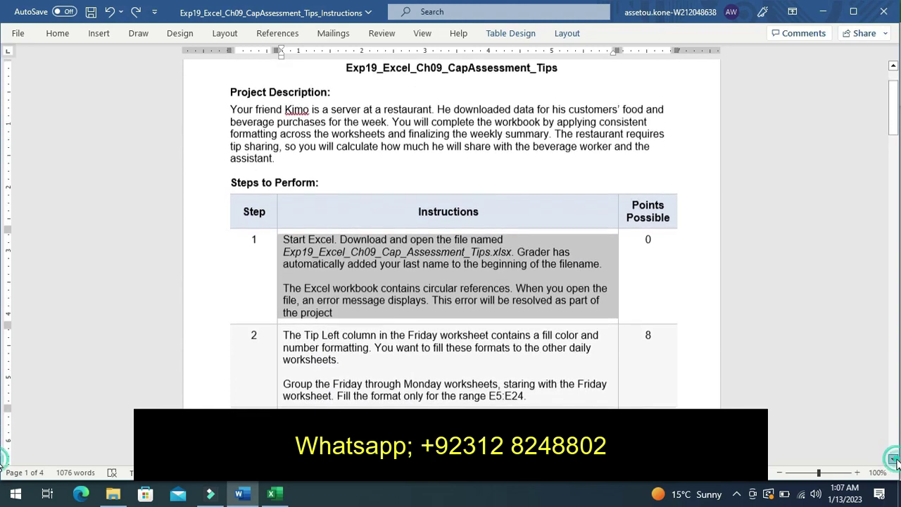
pyautogui.click(892, 459)
pyautogui.click(892, 459)
pyautogui.click(892, 459)
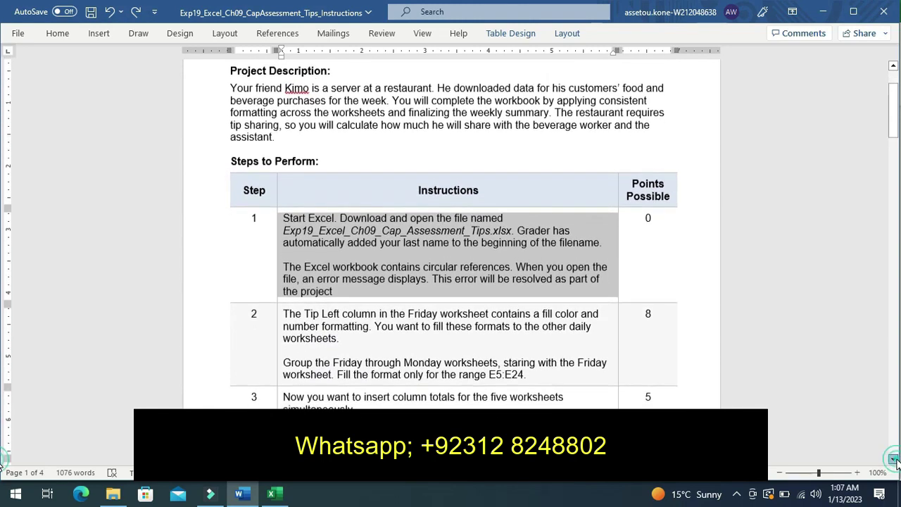
pyautogui.click(892, 458)
pyautogui.click(892, 459)
pyautogui.click(893, 459)
pyautogui.click(892, 459)
pyautogui.click(892, 459)
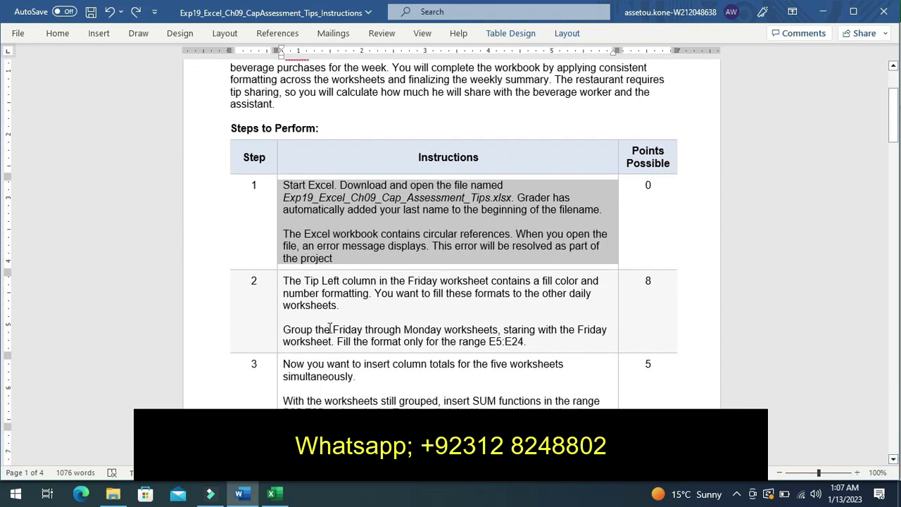
pyautogui.click(279, 322)
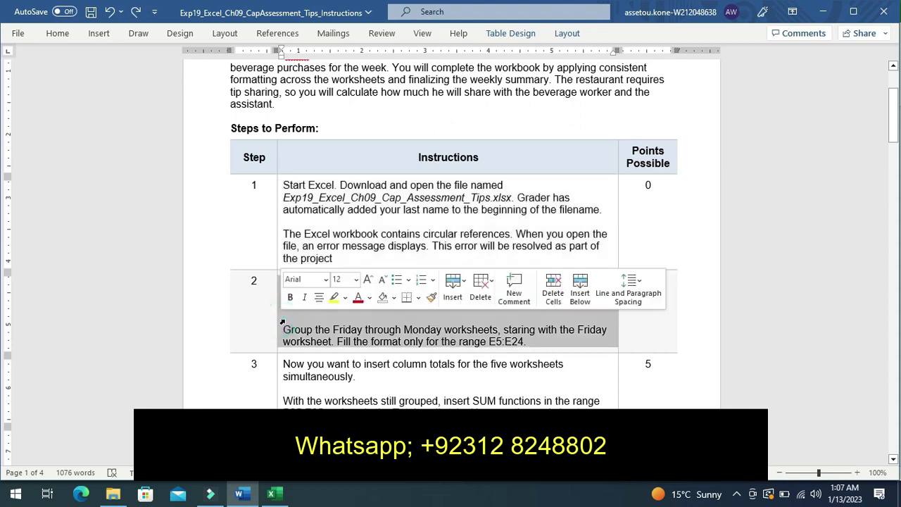
pyautogui.click(334, 301)
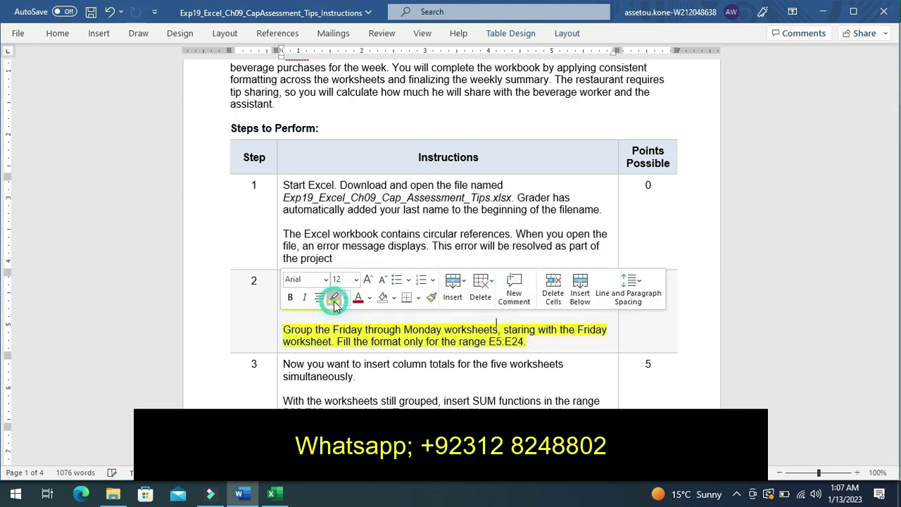
pyautogui.click(256, 323)
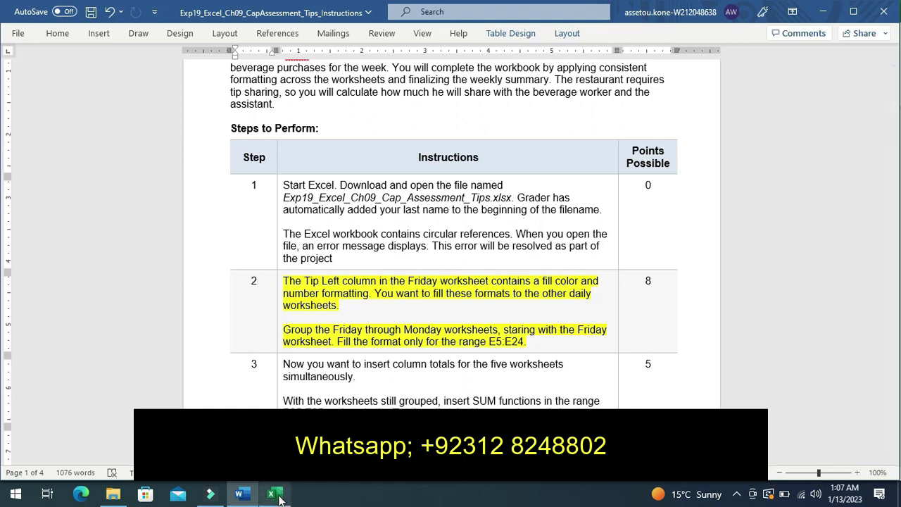
# Step: Bring the Kimo's Tips workbook forward and group the Monday through Friday sheets
pyautogui.click(275, 494)
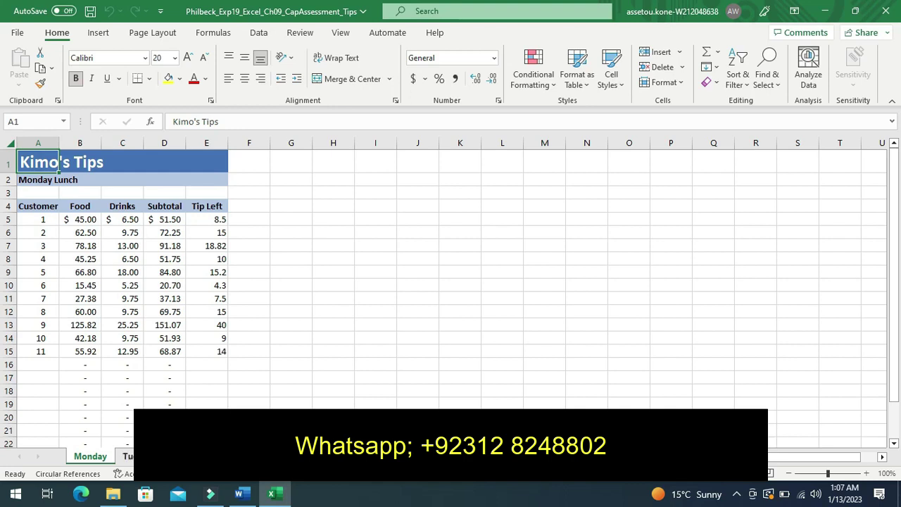
pyautogui.keyDown('shift'); pyautogui.click(126, 456); pyautogui.keyUp('shift')
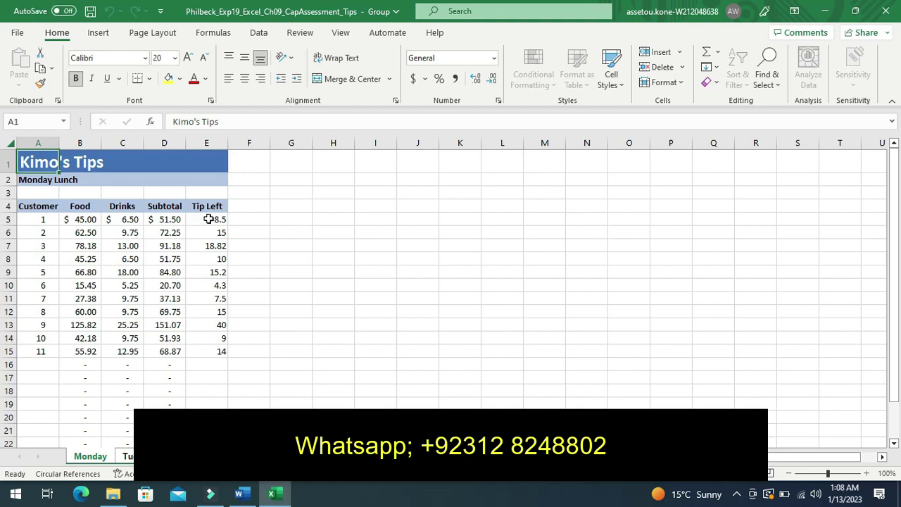
# Step: Select Tip Left cells E5 through E24 across the grouped daily sheets
pyautogui.moveTo(208, 219); pyautogui.dragTo(208, 258)
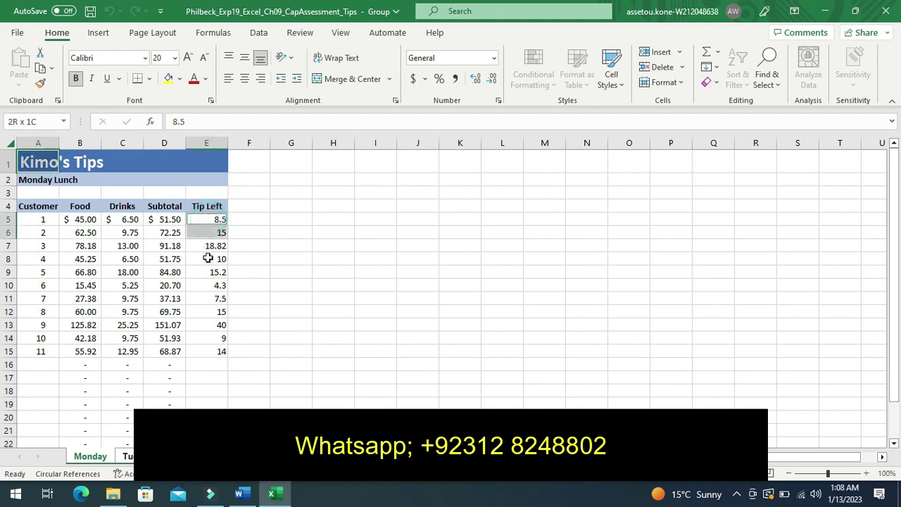
pyautogui.moveTo(209, 258); pyautogui.dragTo(211, 407)
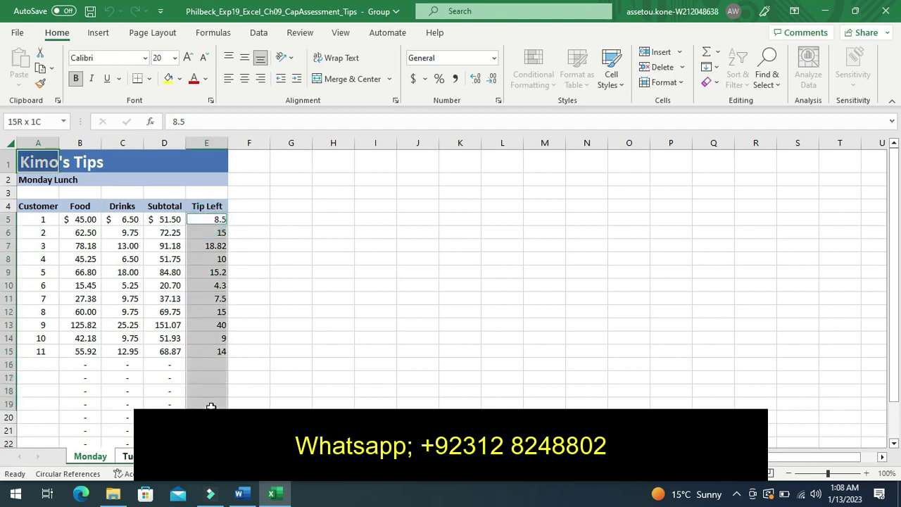
pyautogui.moveTo(211, 406); pyautogui.dragTo(210, 448)
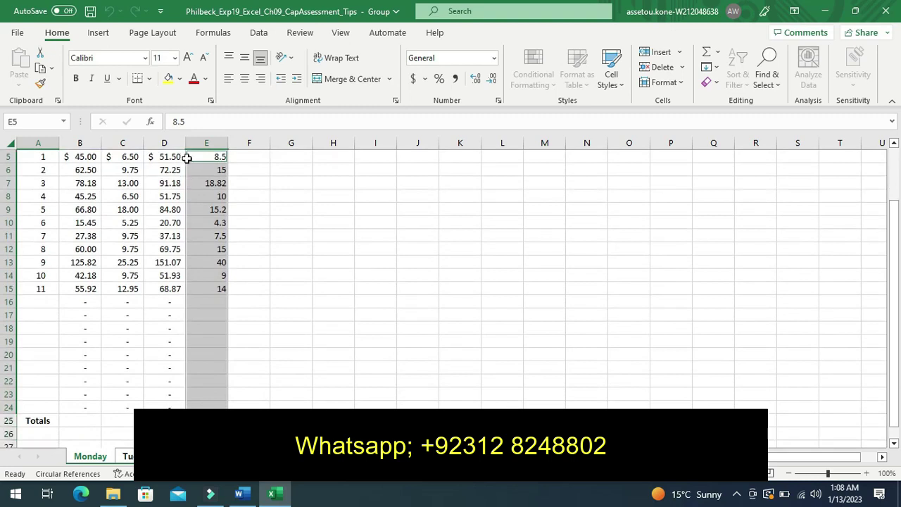
# Step: Fill the Tip Left cells light blue and reselect E5:E24
pyautogui.click(180, 81)
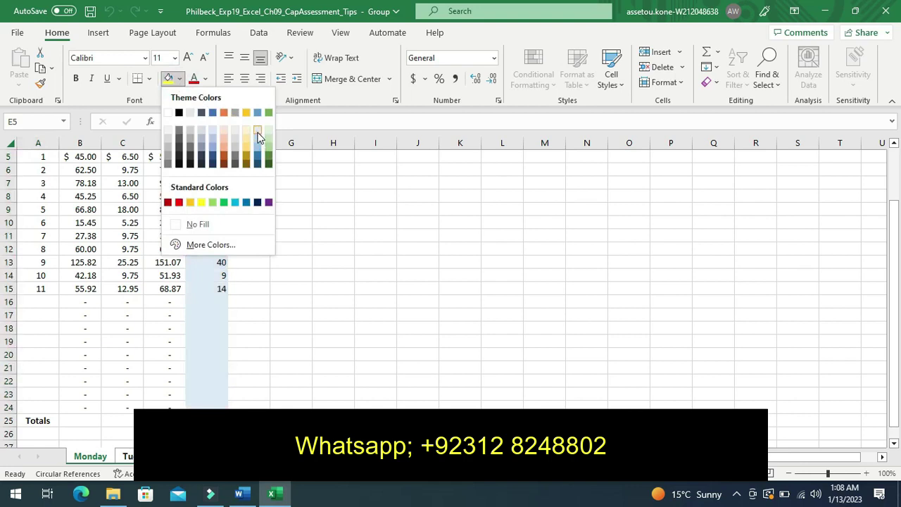
pyautogui.click(257, 131)
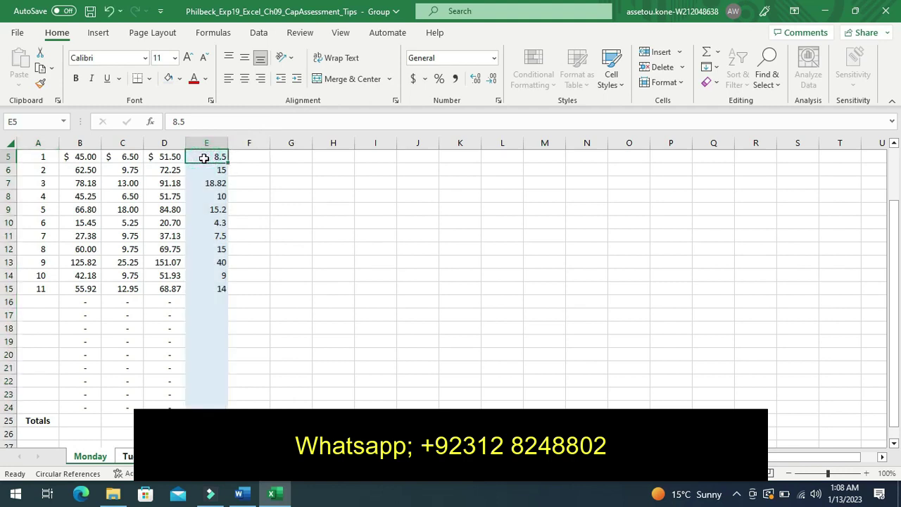
pyautogui.moveTo(204, 159); pyautogui.dragTo(213, 385)
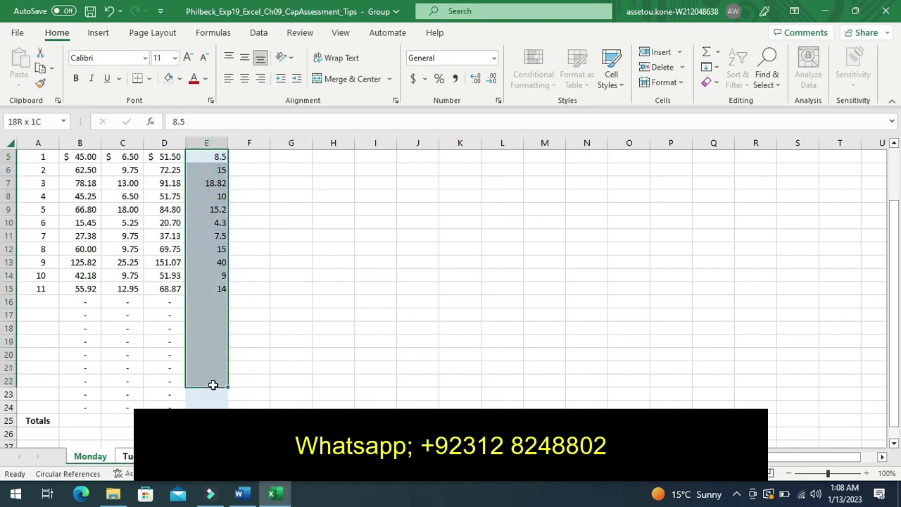
pyautogui.moveTo(214, 385); pyautogui.dragTo(212, 407)
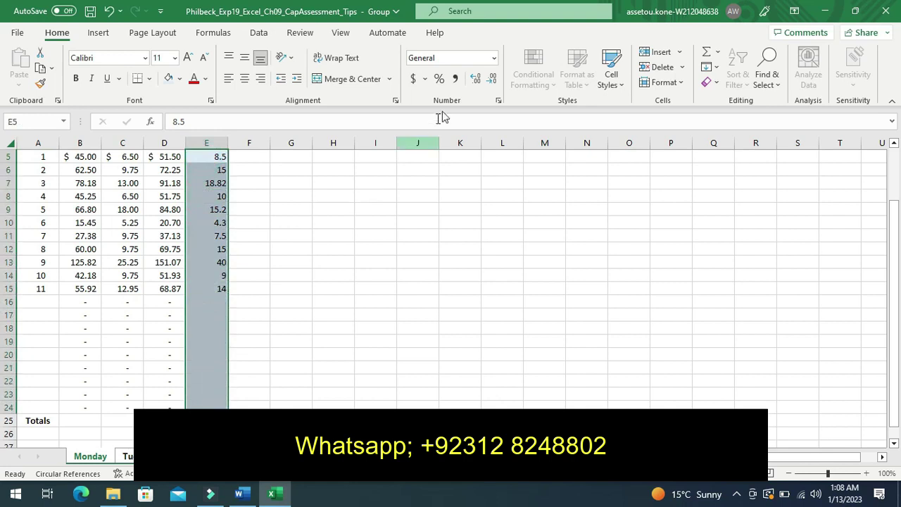
pyautogui.click(491, 63)
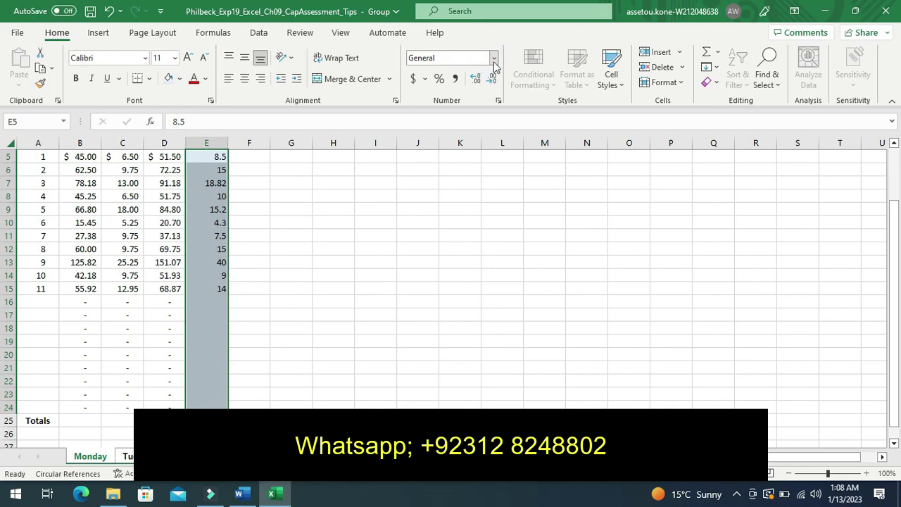
pyautogui.click(495, 61)
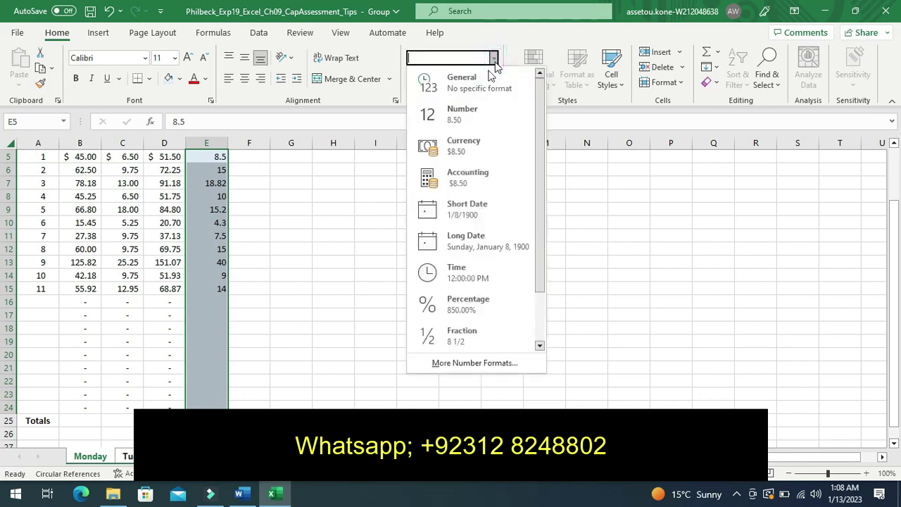
pyautogui.click(472, 110)
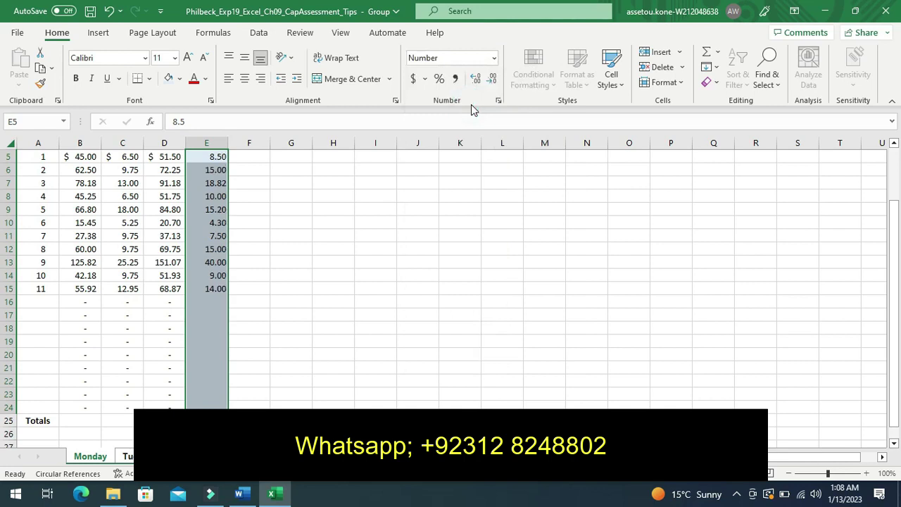
pyautogui.click(375, 246)
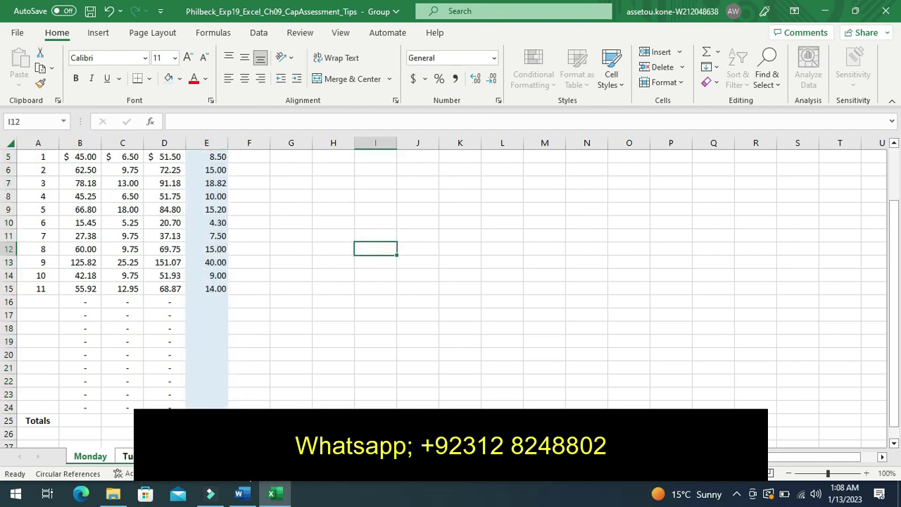
# Step: Switch to the Word instructions and scroll down to the step 3 and step 4 instructions
pyautogui.click(243, 494)
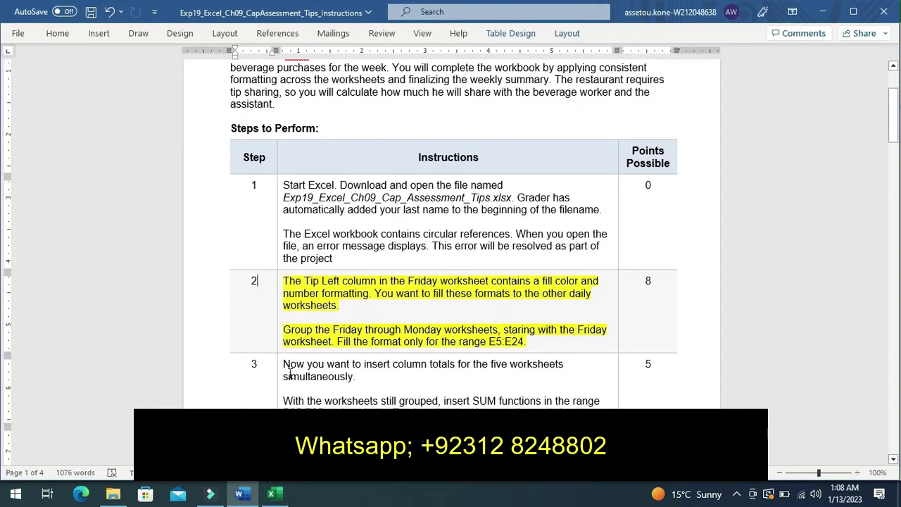
pyautogui.press('Tab')
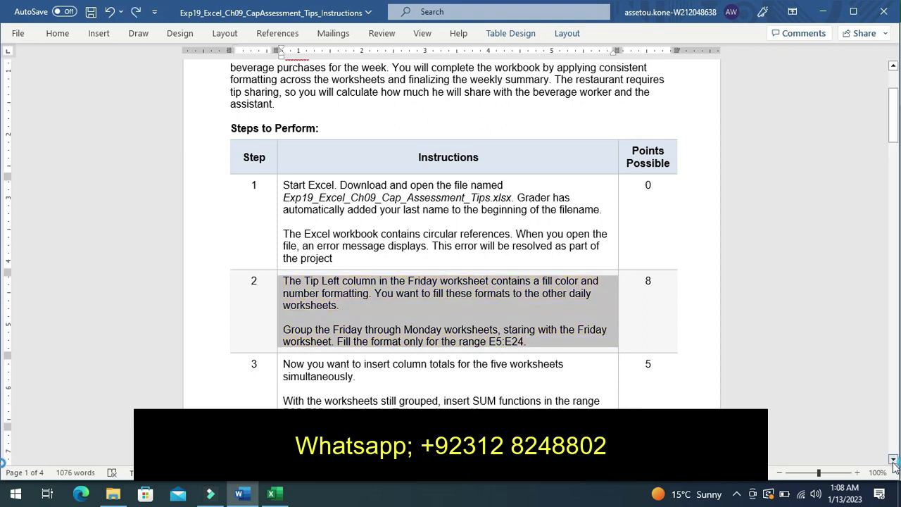
pyautogui.click(892, 461)
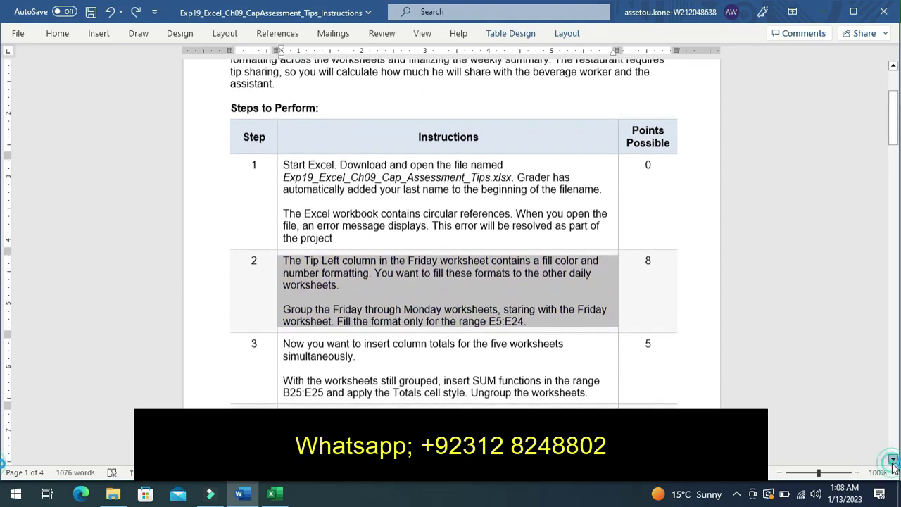
pyautogui.click(892, 461)
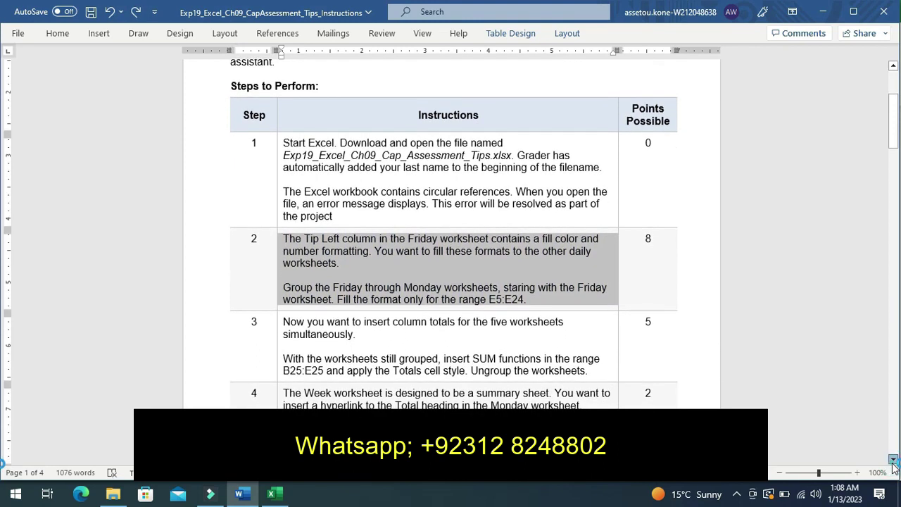
pyautogui.click(892, 461)
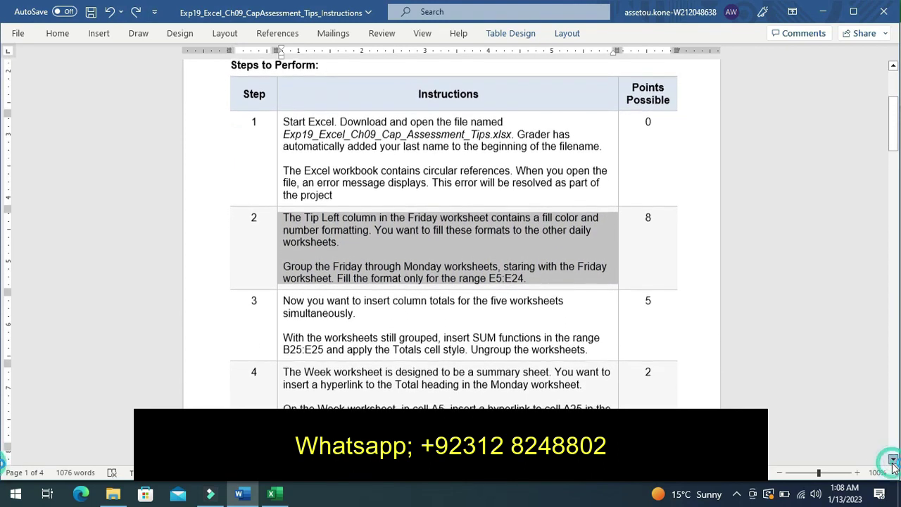
pyautogui.click(893, 461)
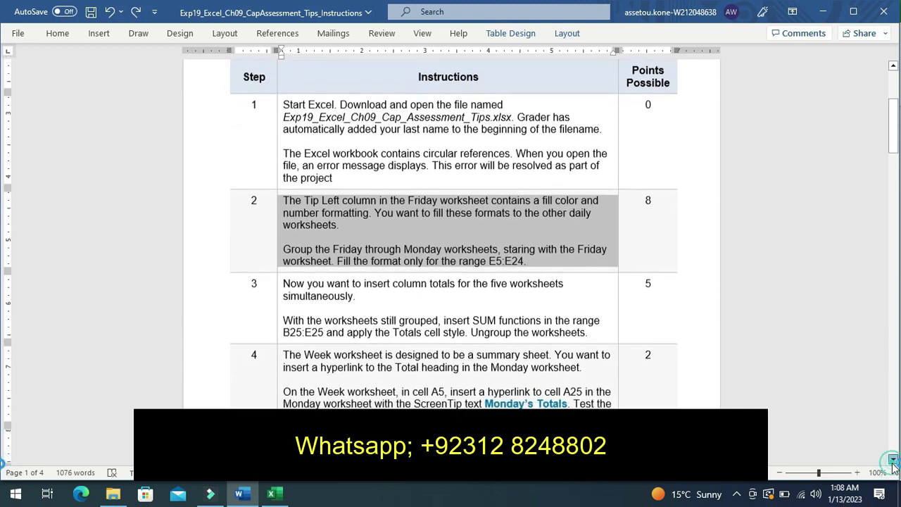
pyautogui.click(892, 461)
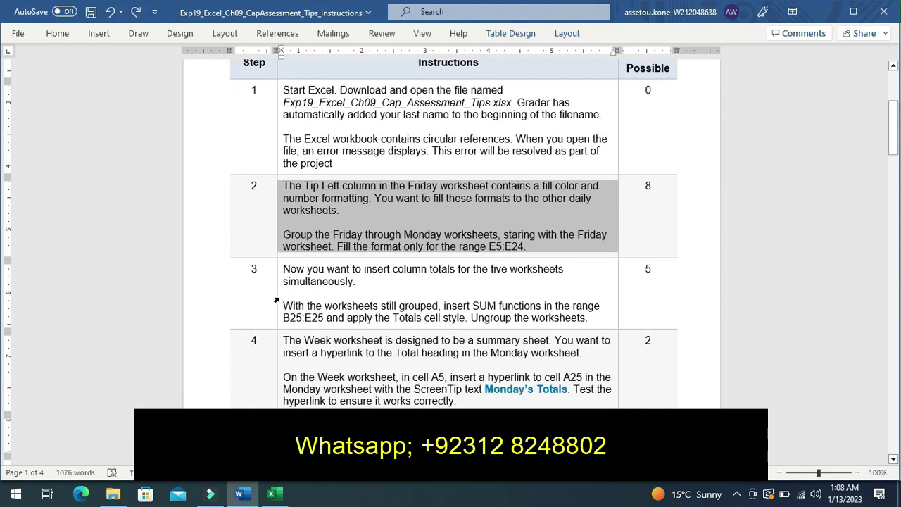
# Step: Highlight both paragraphs of step 3's SUM column-totals instructions in yellow
pyautogui.click(276, 300)
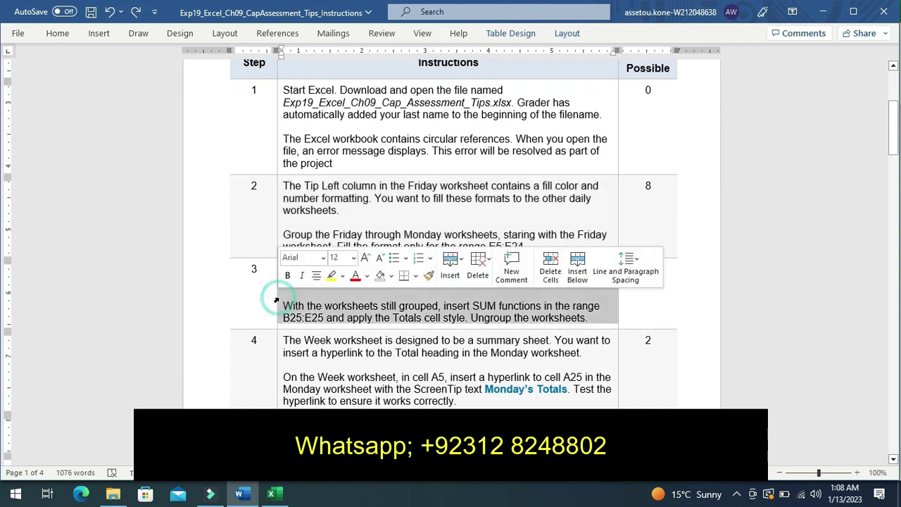
pyautogui.click(332, 276)
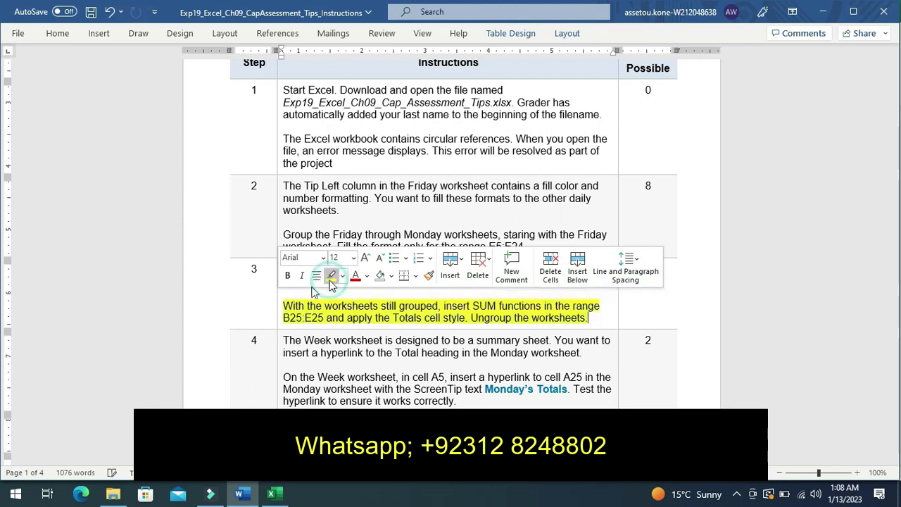
pyautogui.click(247, 320)
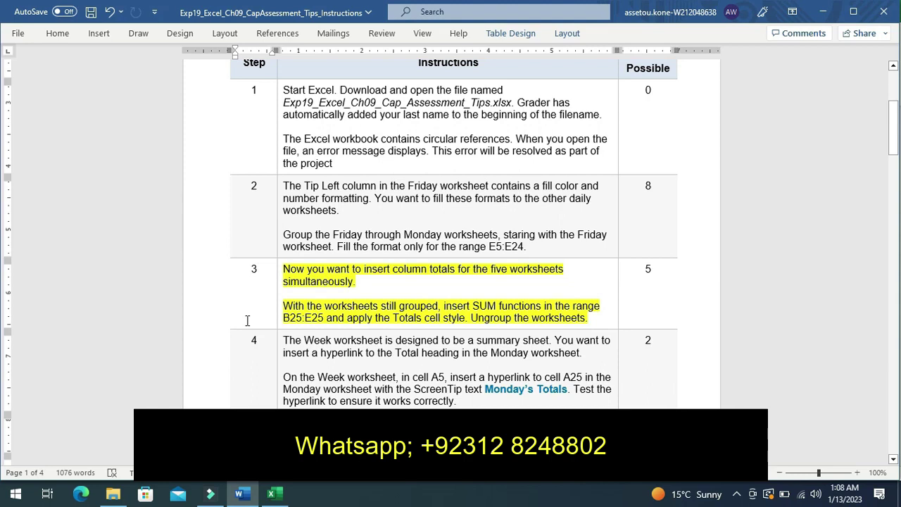
pyautogui.click(247, 320)
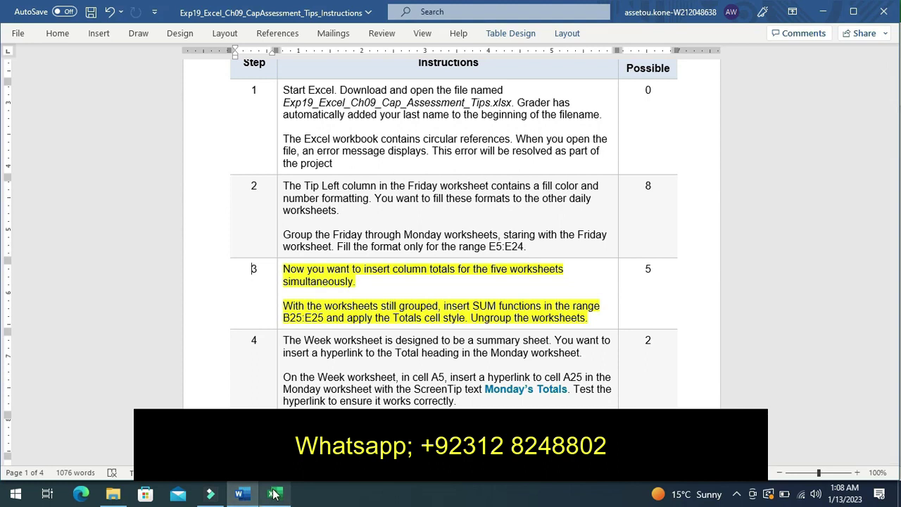
# Step: Back in Excel, enter =SUM(B5:B24) in Monday's B25, giving a Food total of $624.48
pyautogui.click(274, 495)
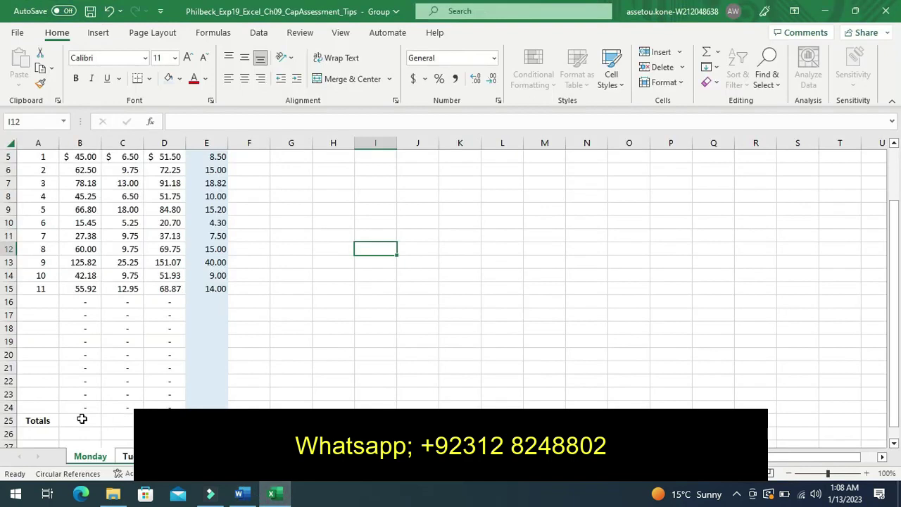
pyautogui.click(82, 419)
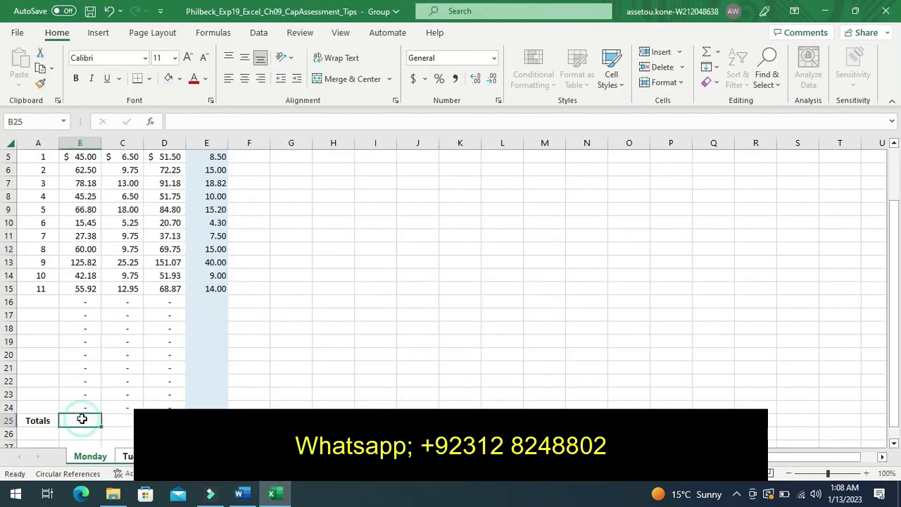
pyautogui.write('=')
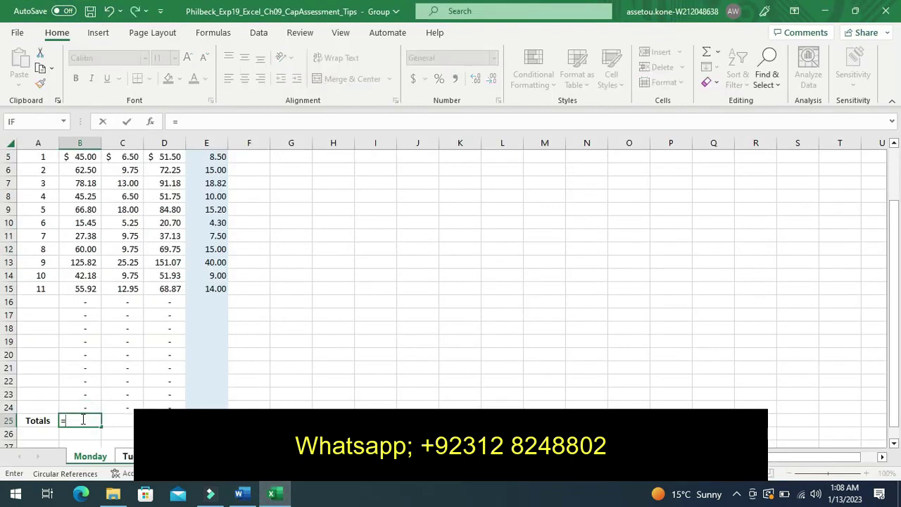
pyautogui.write('sy')
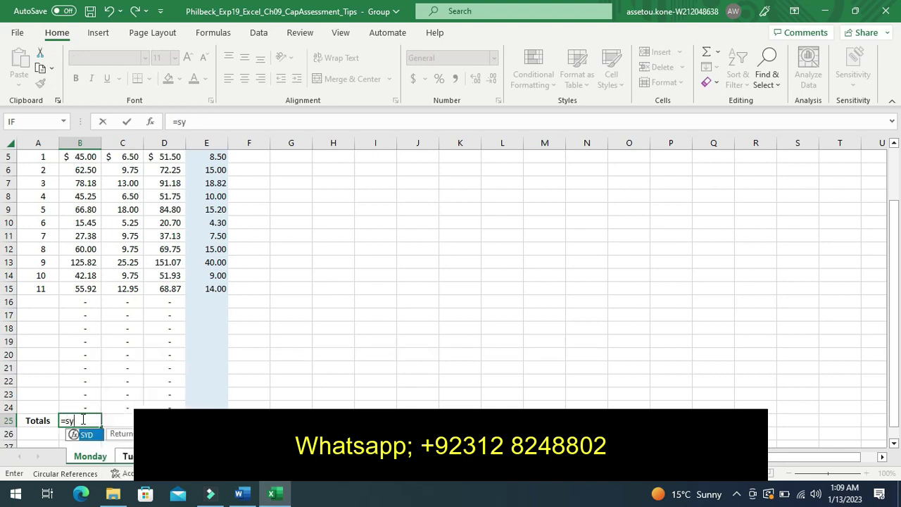
pyautogui.press('BackSpace')
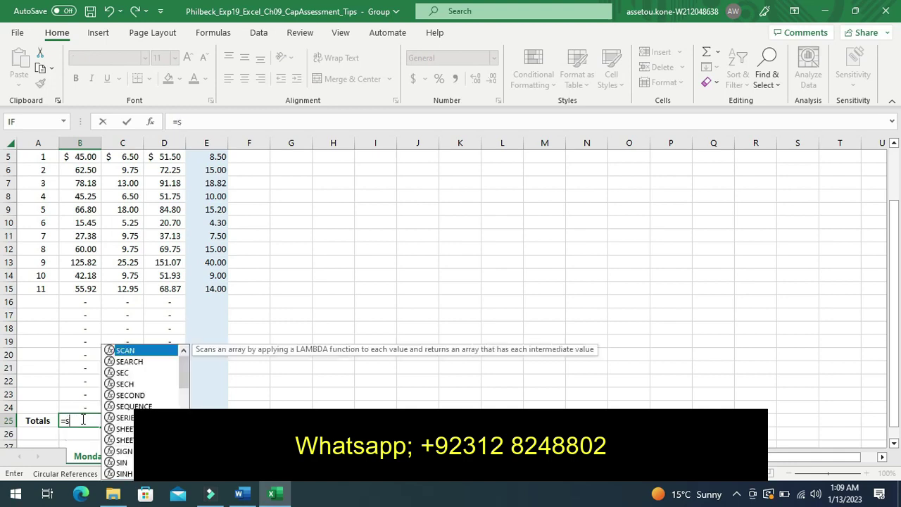
pyautogui.write('um')
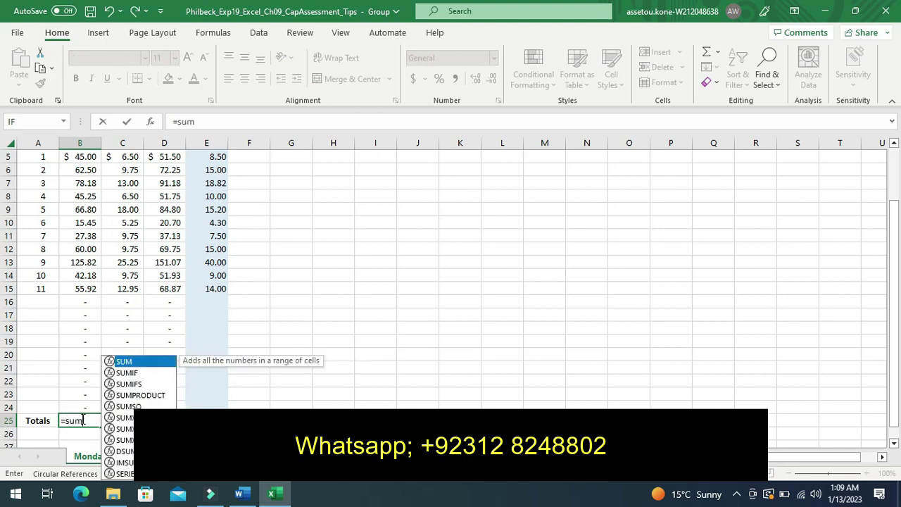
pyautogui.doubleClick(118, 362)
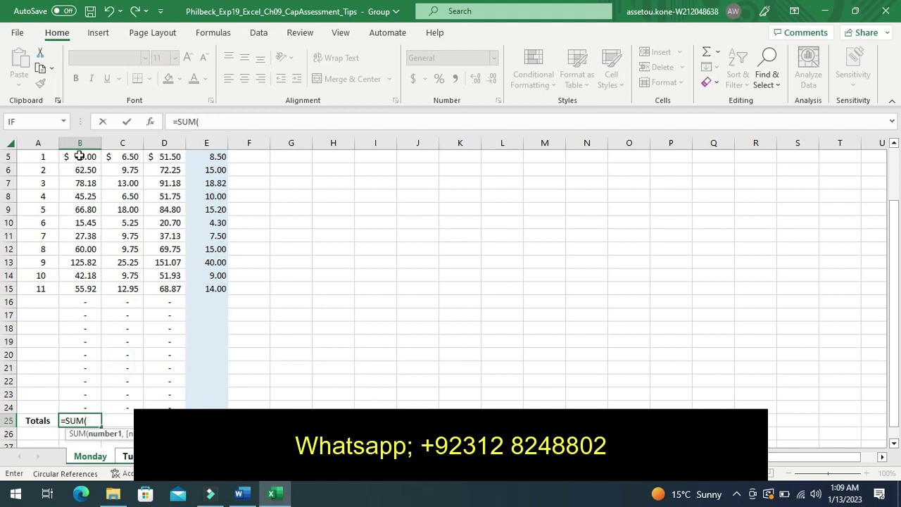
pyautogui.moveTo(80, 157); pyautogui.dragTo(94, 282)
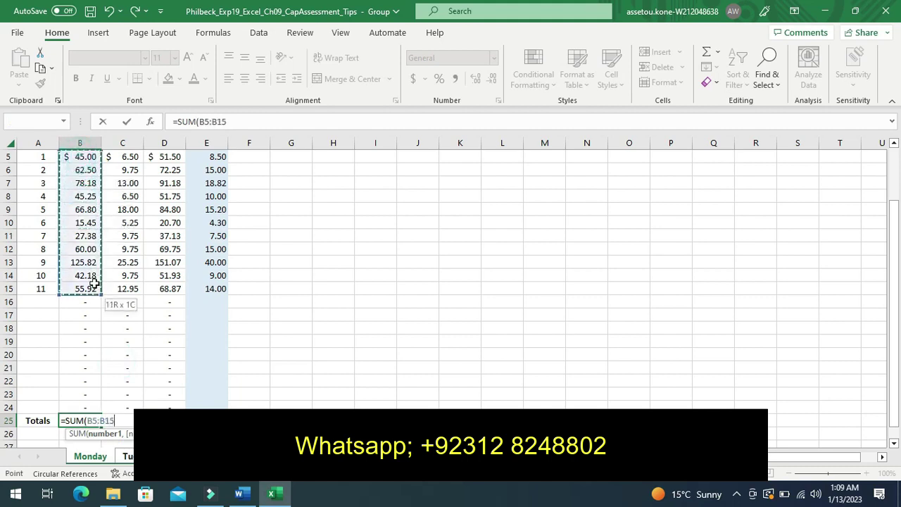
pyautogui.moveTo(93, 282); pyautogui.dragTo(92, 349)
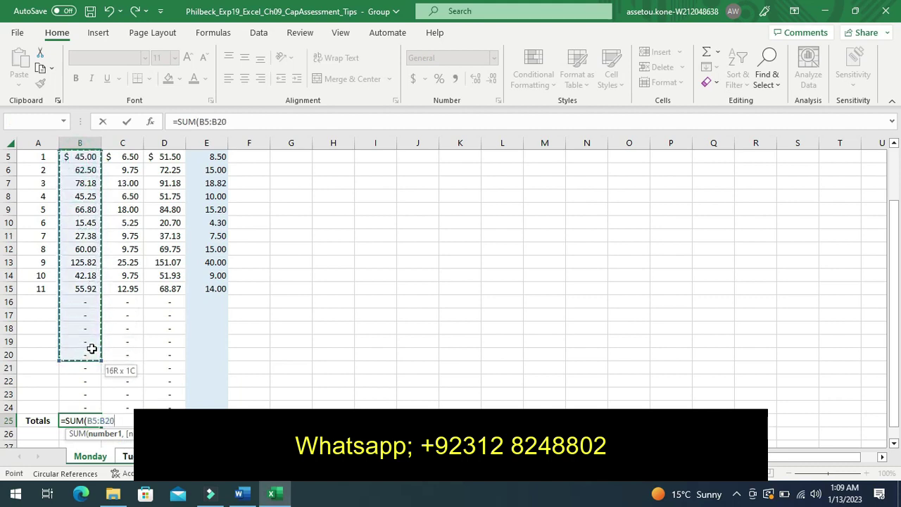
pyautogui.moveTo(91, 349); pyautogui.dragTo(90, 398)
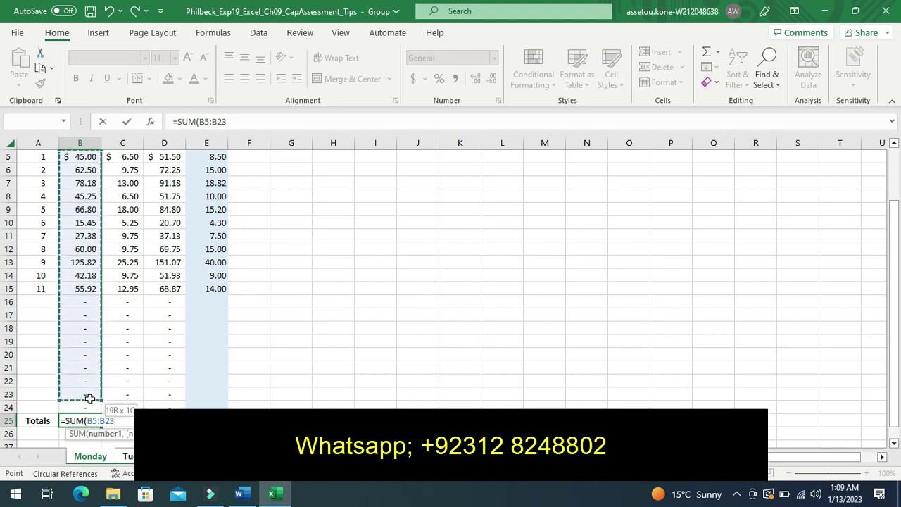
pyautogui.moveTo(89, 398); pyautogui.dragTo(89, 404)
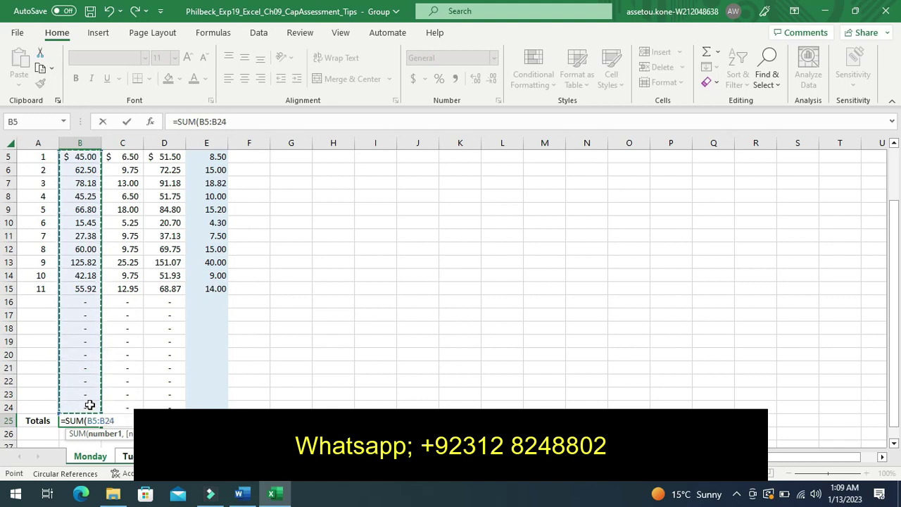
pyautogui.press('Return')
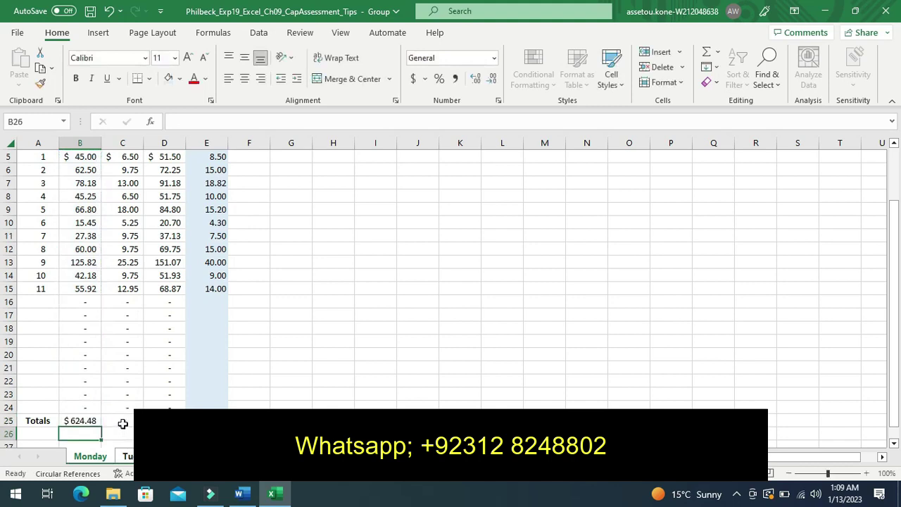
# Step: Enter a SUM formula over C5:C23 in cell C25, totalling column C at $126.45
pyautogui.click(122, 423)
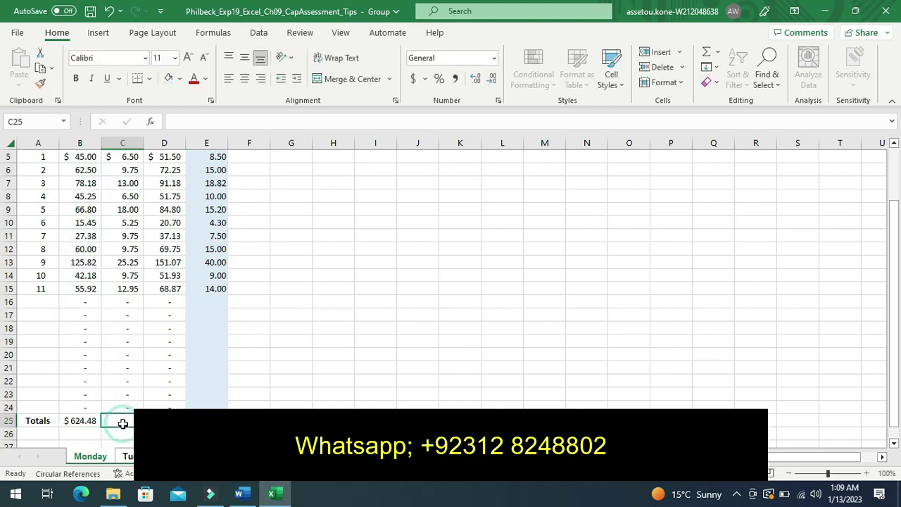
pyautogui.write('=')
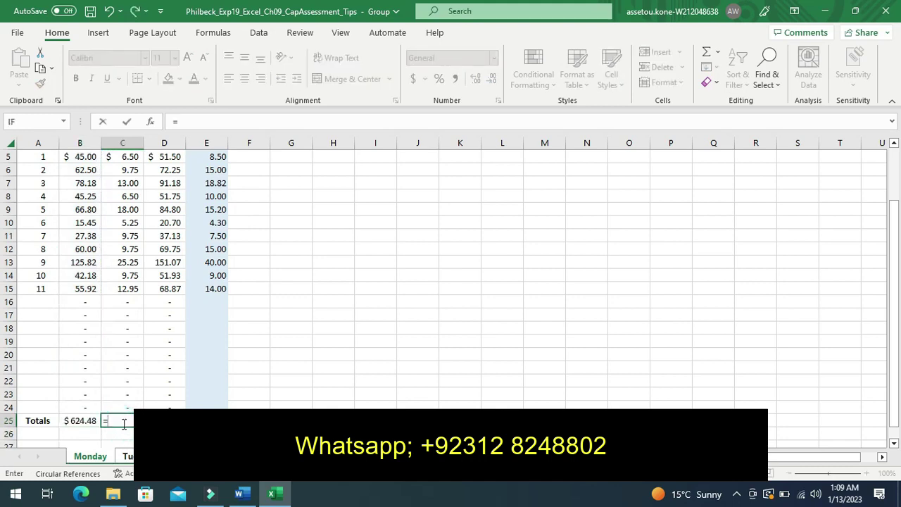
pyautogui.write('s')
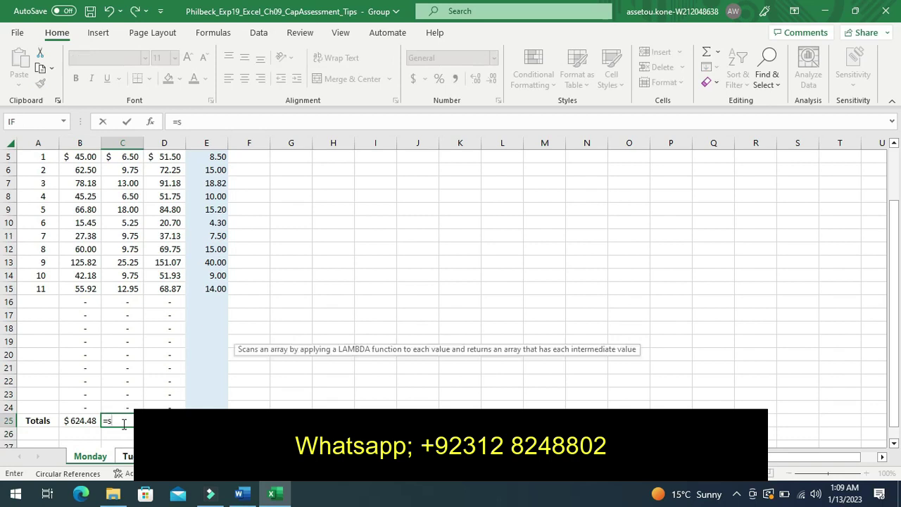
pyautogui.write('u')
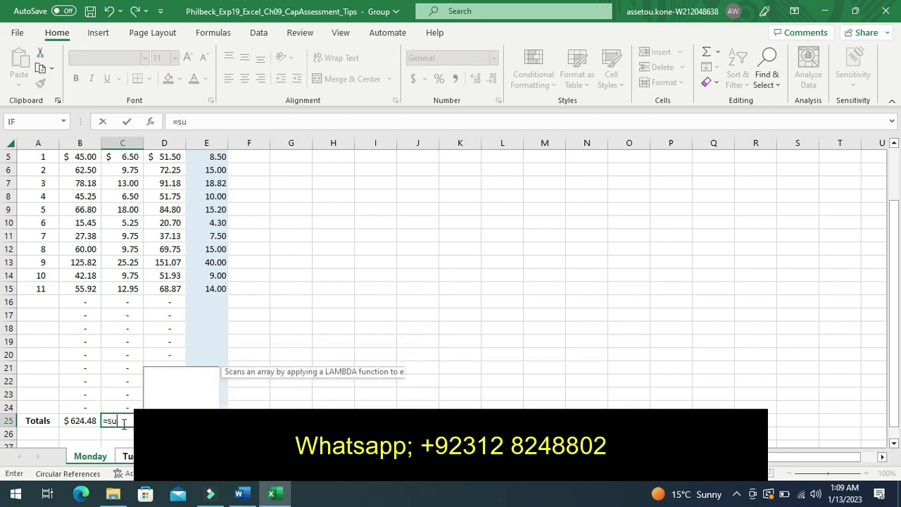
pyautogui.write('m')
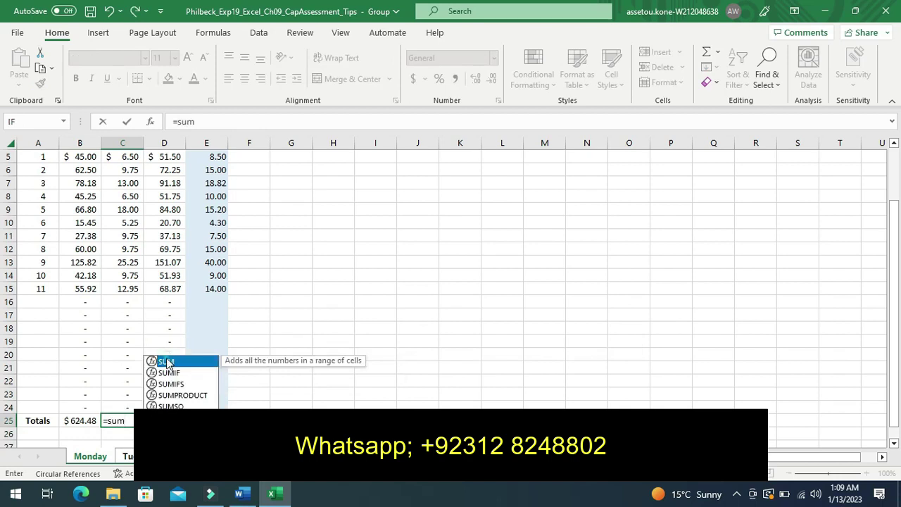
pyautogui.doubleClick(166, 361)
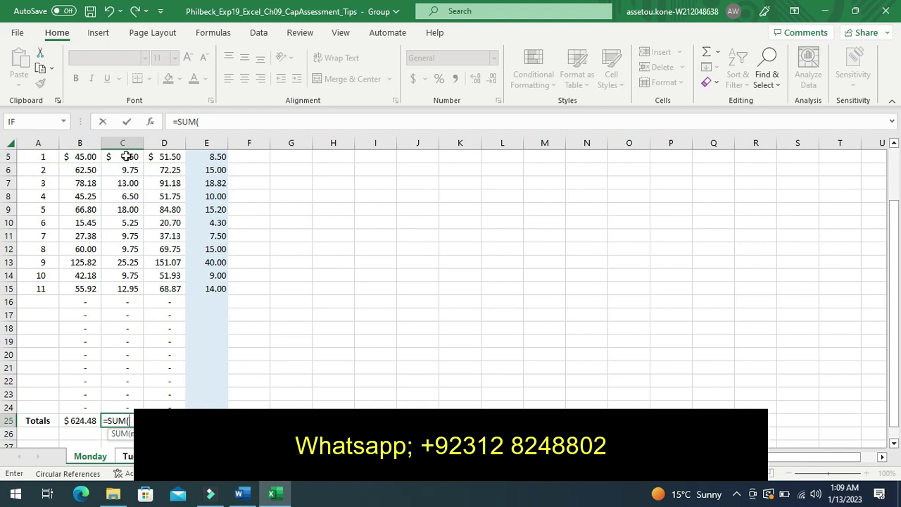
pyautogui.click(125, 157)
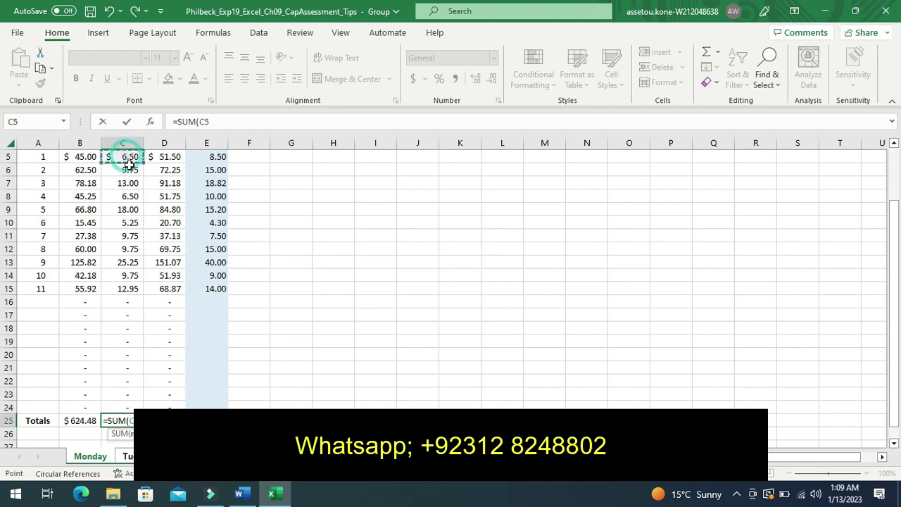
pyautogui.moveTo(134, 182); pyautogui.dragTo(130, 355)
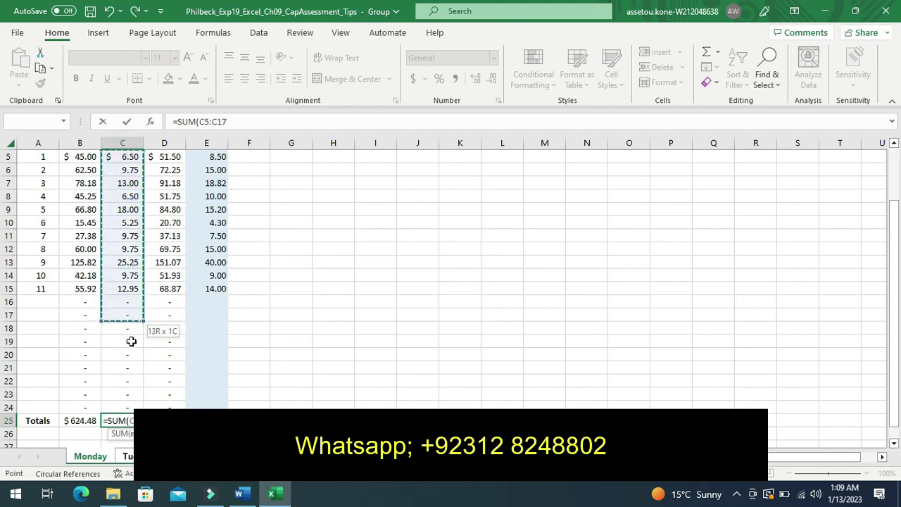
pyautogui.moveTo(130, 354); pyautogui.dragTo(126, 403)
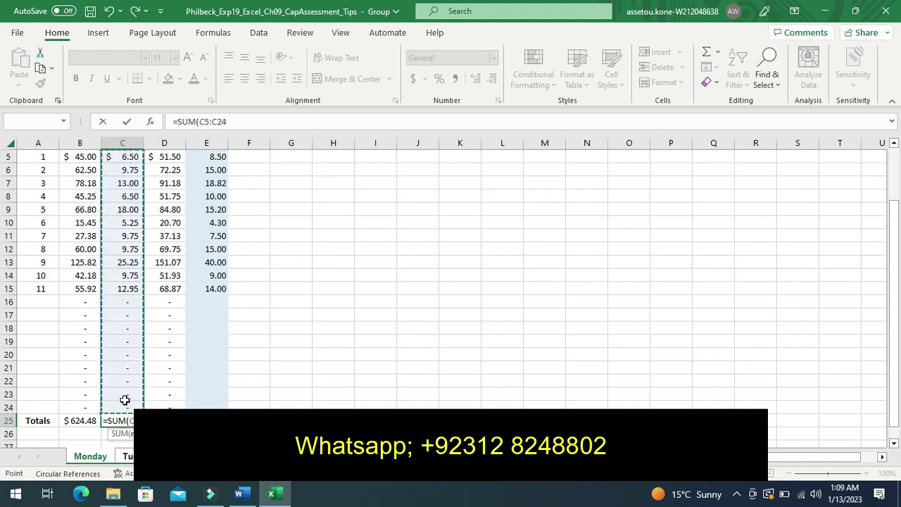
pyautogui.moveTo(124, 400); pyautogui.dragTo(124, 400)
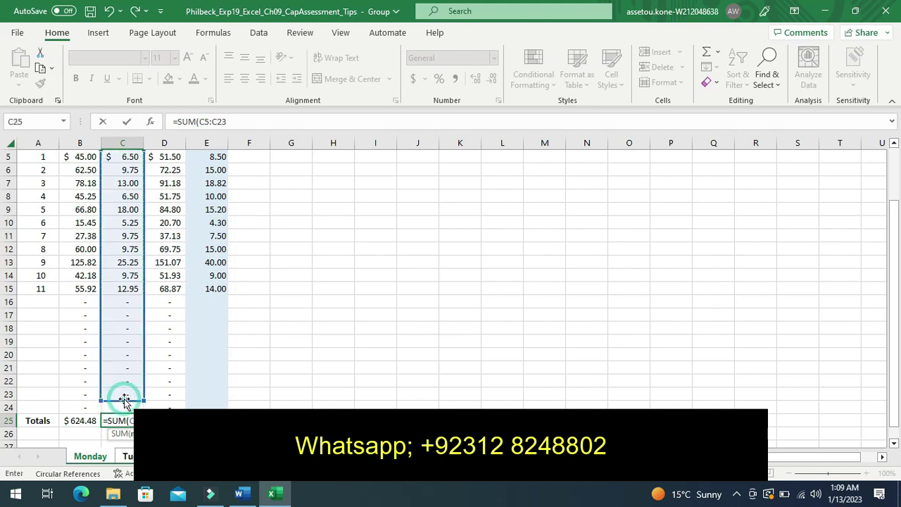
pyautogui.click(181, 392)
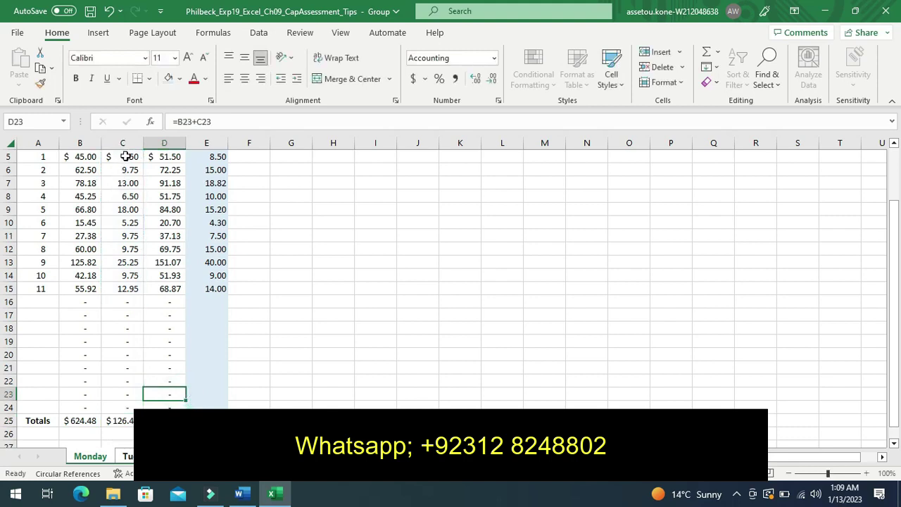
# Step: Edit C25's formula so its range ends at C24, making it =SUM(C5:C24)
pyautogui.click(126, 156)
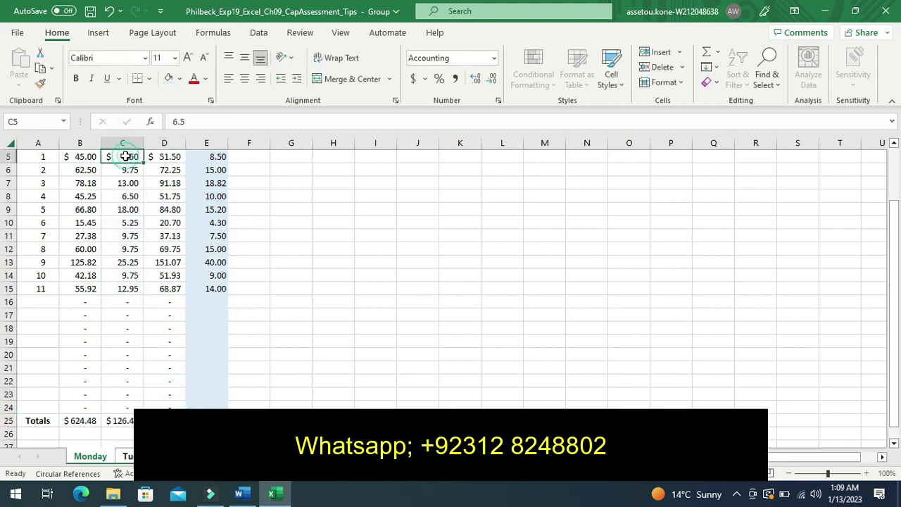
pyautogui.moveTo(125, 156); pyautogui.dragTo(118, 275)
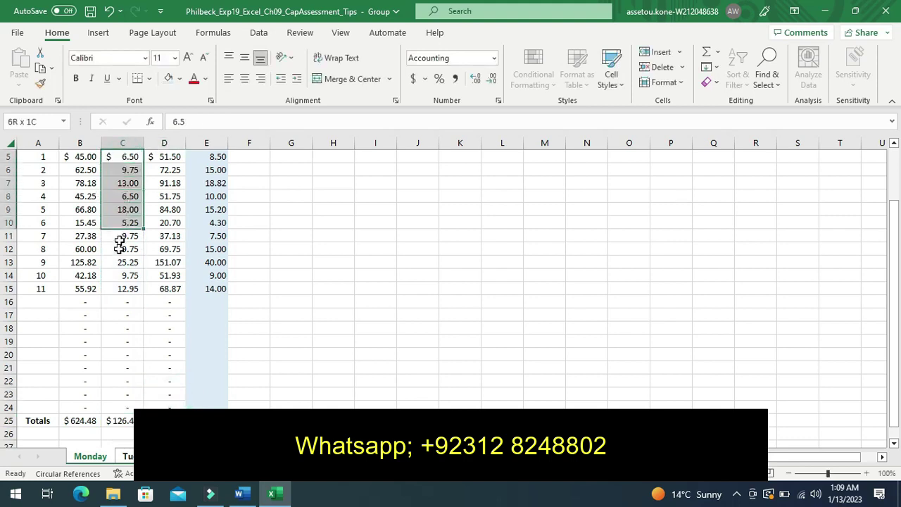
pyautogui.moveTo(118, 274); pyautogui.dragTo(118, 408)
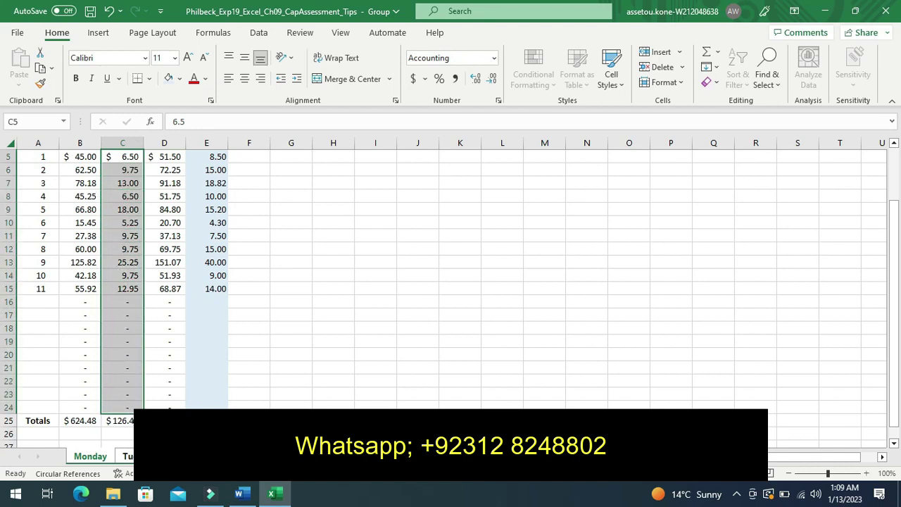
pyautogui.doubleClick(130, 421)
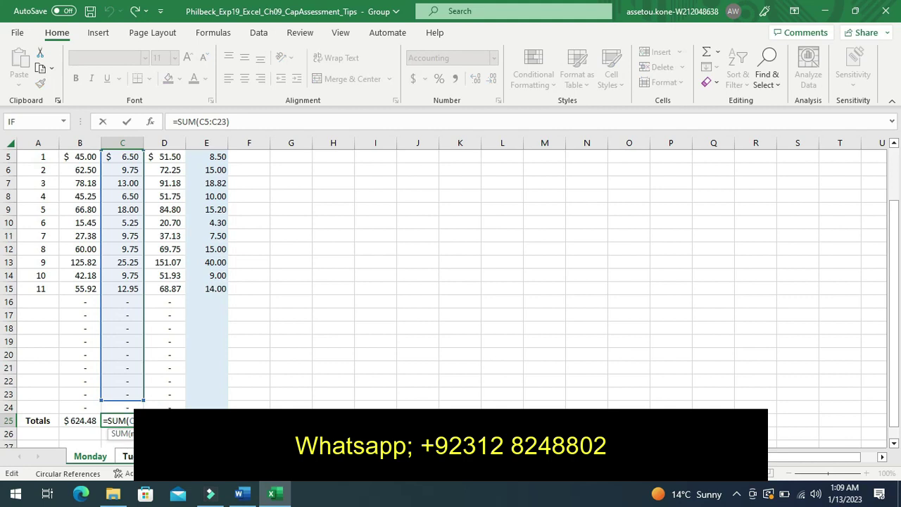
pyautogui.press('BackSpace')
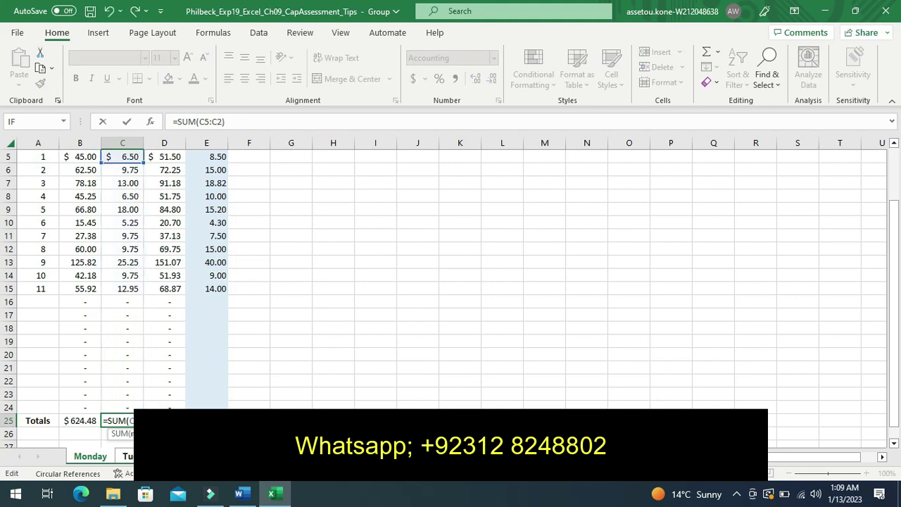
pyautogui.write('4')
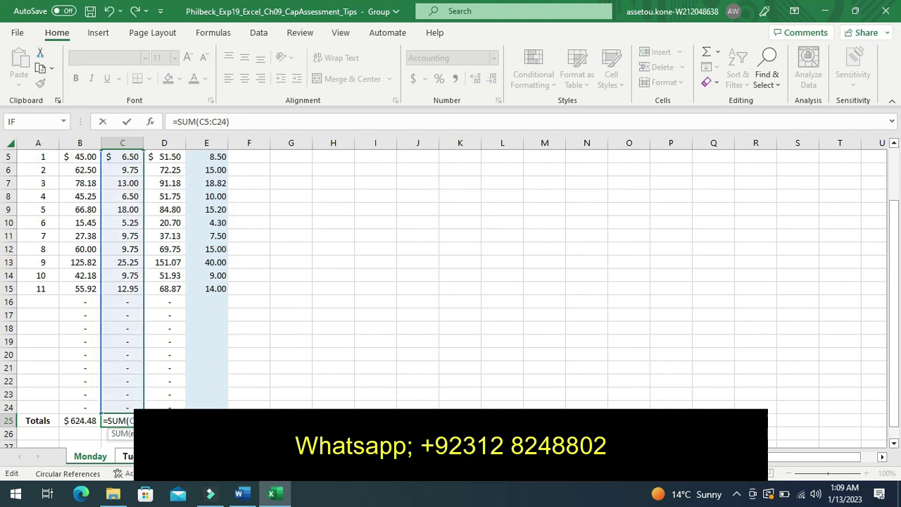
pyautogui.press('Return')
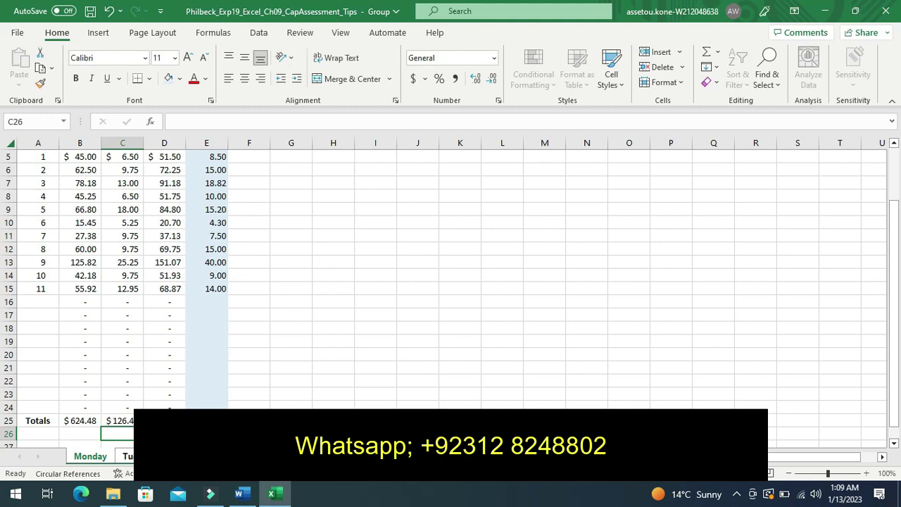
# Step: Enter =SUM(D5:D24) in cell D25 of the Monday sheet
pyautogui.click(166, 420)
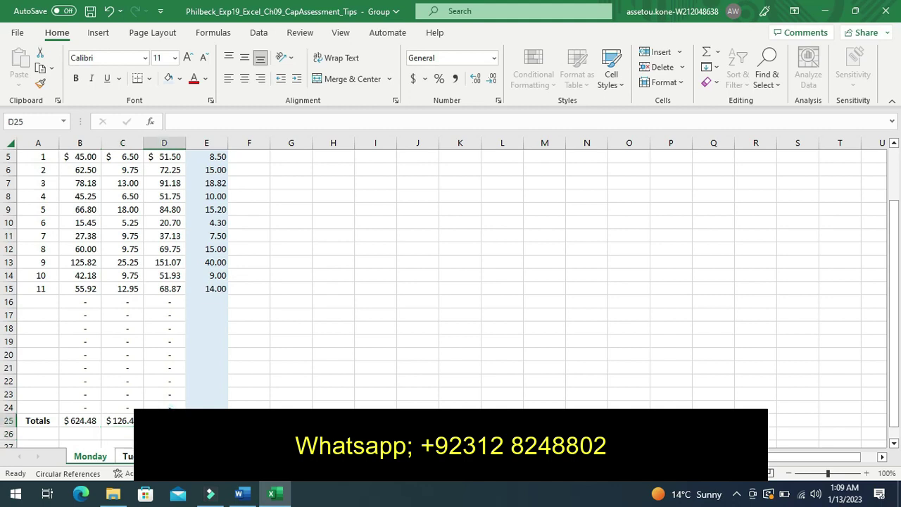
pyautogui.write('=')
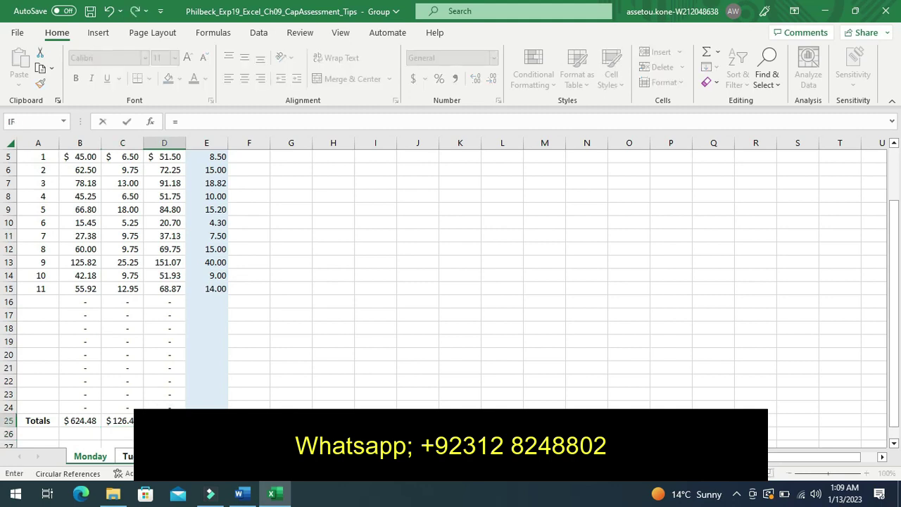
pyautogui.write('su')
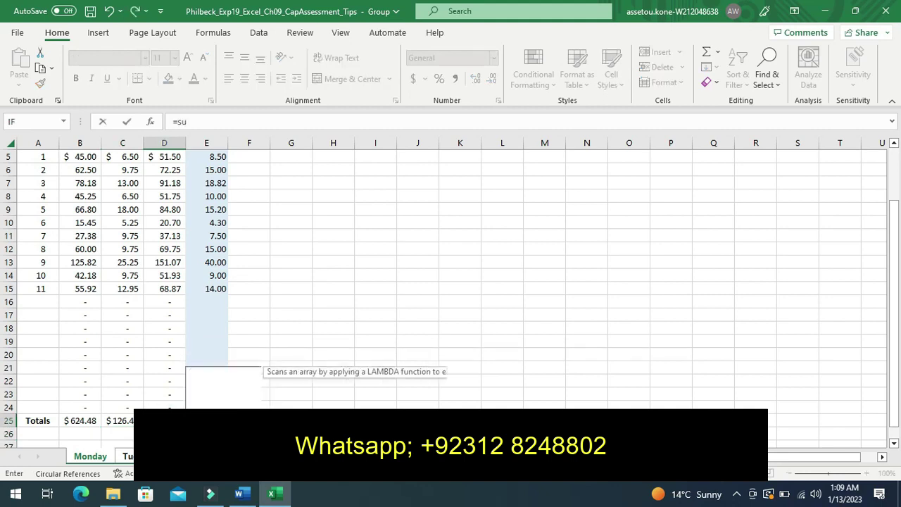
pyautogui.write('m')
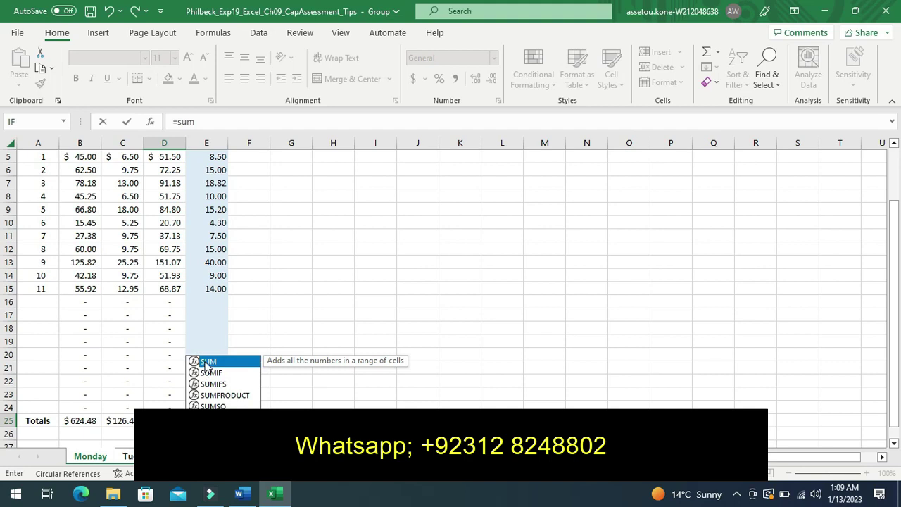
pyautogui.doubleClick(204, 362)
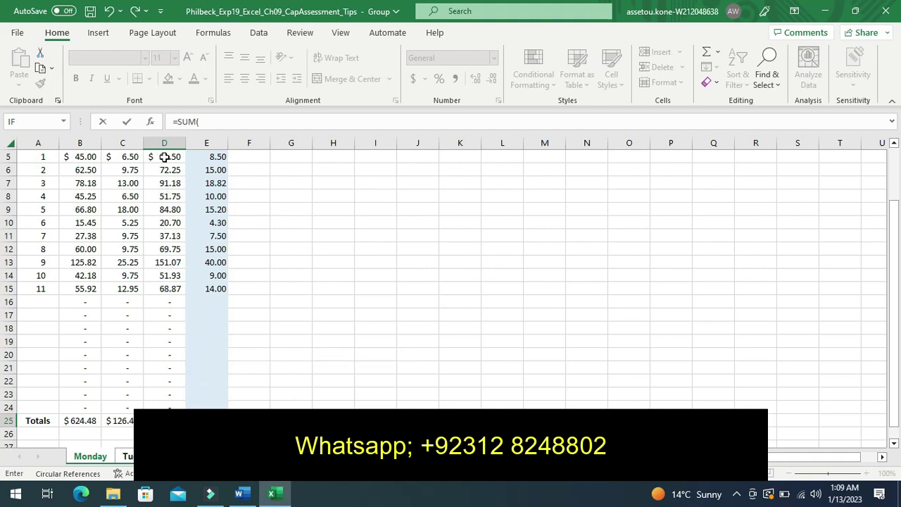
pyautogui.moveTo(164, 157); pyautogui.dragTo(175, 216)
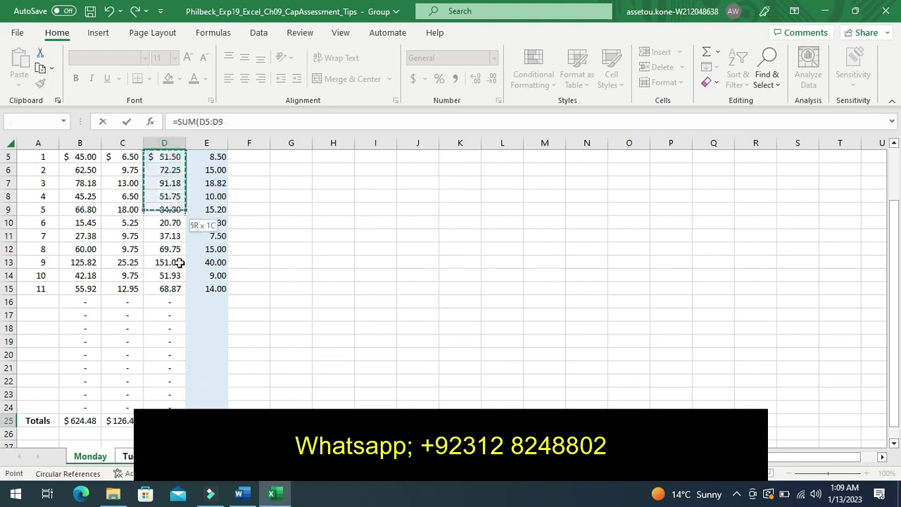
pyautogui.moveTo(175, 215); pyautogui.dragTo(169, 396)
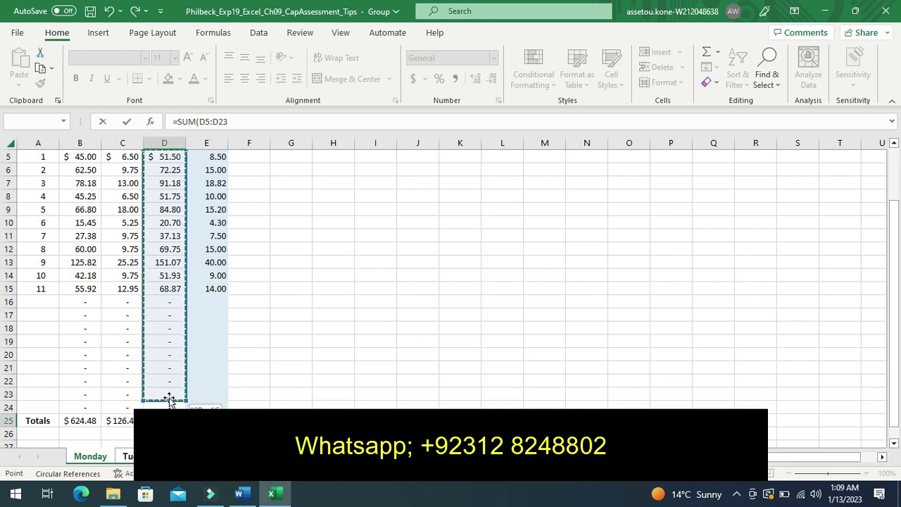
pyautogui.moveTo(169, 400); pyautogui.dragTo(169, 402)
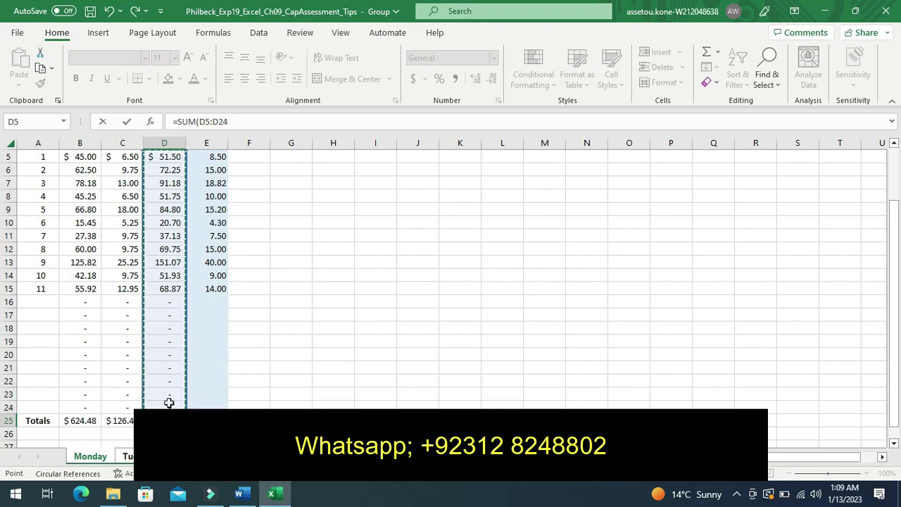
pyautogui.press('Return')
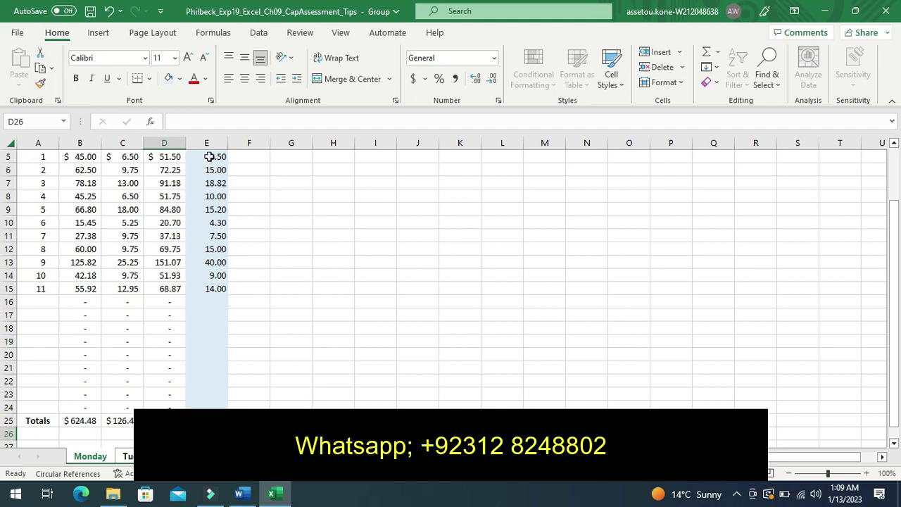
pyautogui.moveTo(209, 156)
pyautogui.mouseDown()
pyautogui.moveTo(234, 365)
pyautogui.moveTo(214, 396)
pyautogui.mouseUp()
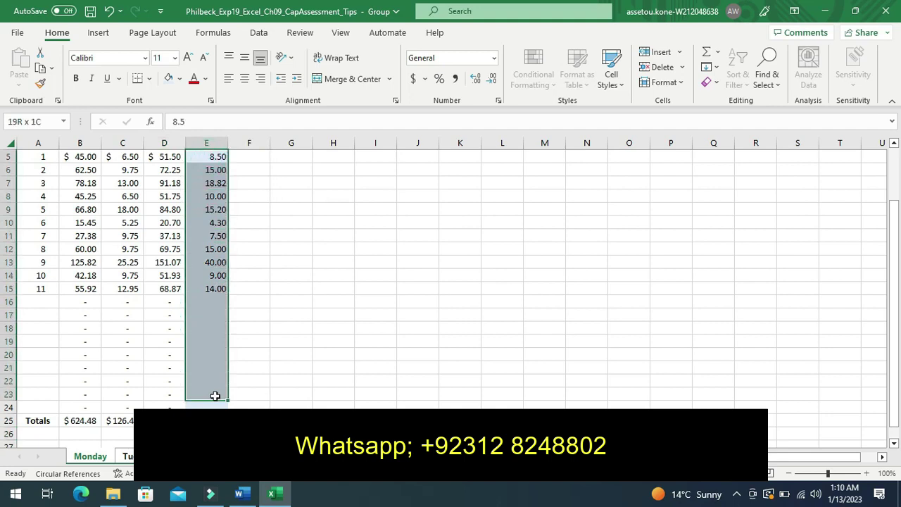
pyautogui.moveTo(214, 396)
pyautogui.mouseDown()
pyautogui.moveTo(215, 420)
pyautogui.moveTo(208, 406)
pyautogui.mouseUp()
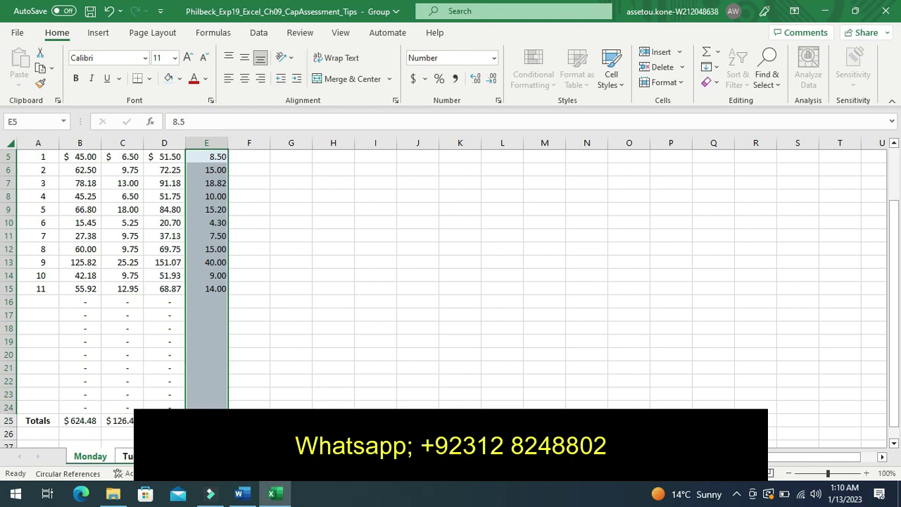
pyautogui.click(206, 420)
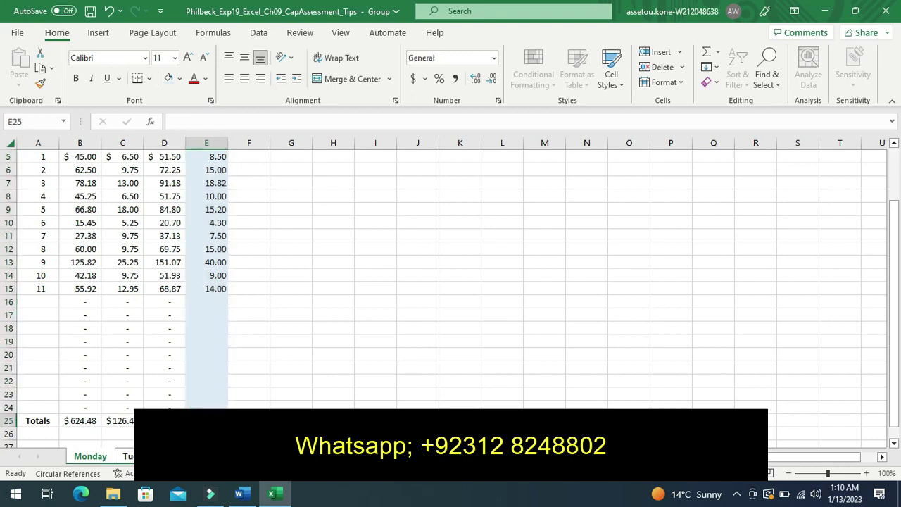
# Step: Start a =SUM formula in E25 with the range E5:E24 from the Tip Left column
pyautogui.write('=')
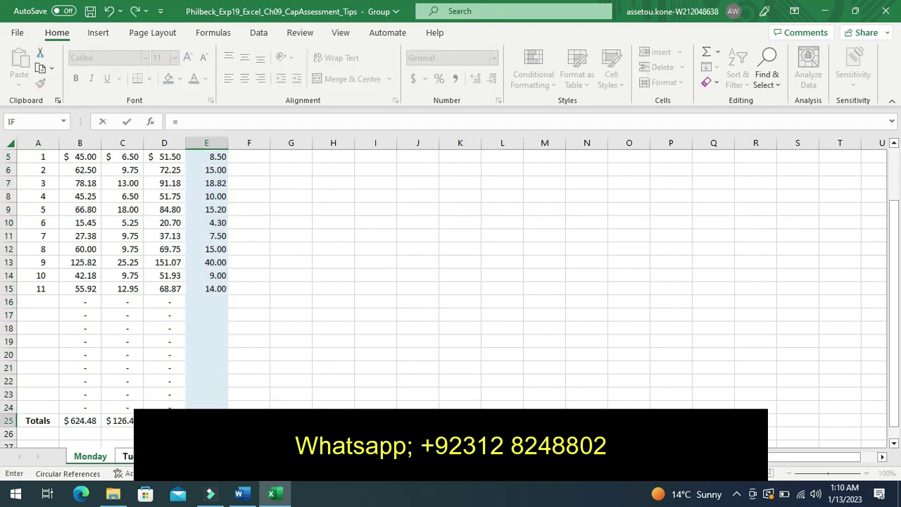
pyautogui.write('sum')
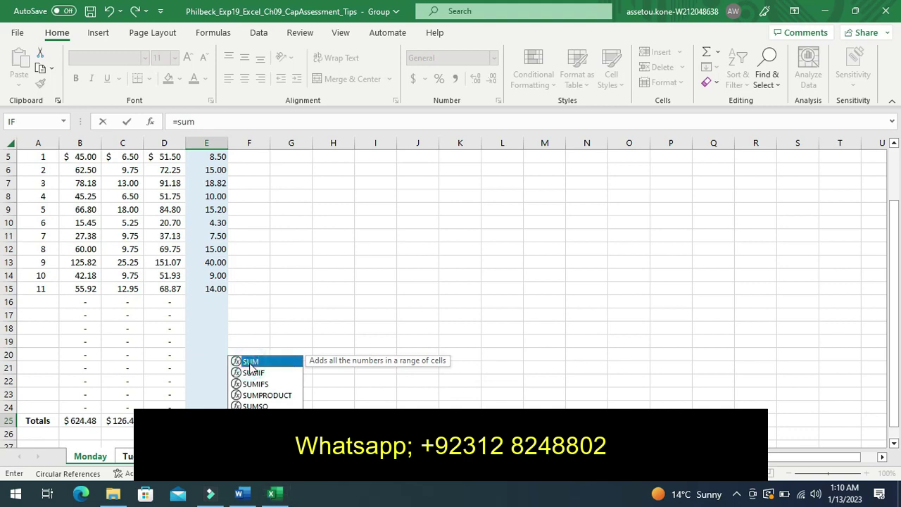
pyautogui.doubleClick(250, 363)
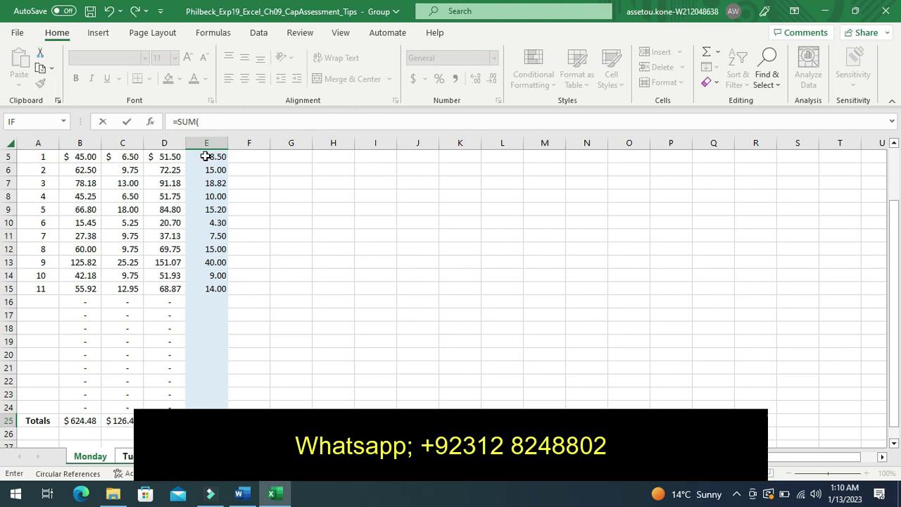
pyautogui.moveTo(205, 156); pyautogui.dragTo(222, 401)
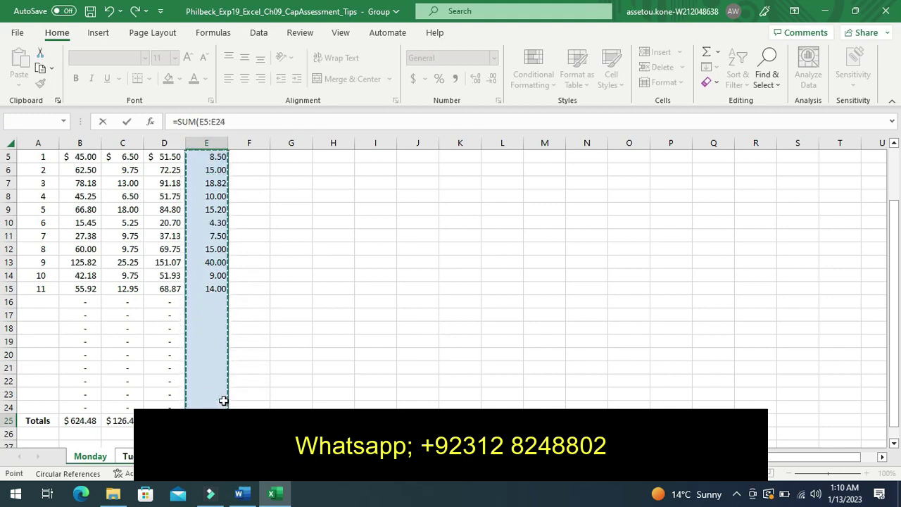
# Step: Reselect E5:E24 as the SUM range and commit the E25 total formula
pyautogui.moveTo(224, 401); pyautogui.dragTo(224, 400)
pyautogui.click(220, 383)
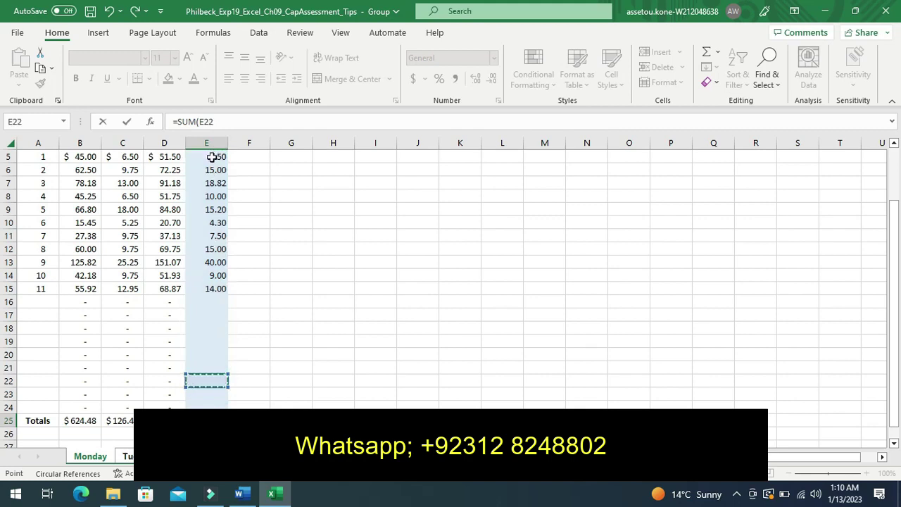
pyautogui.moveTo(211, 157); pyautogui.dragTo(209, 197)
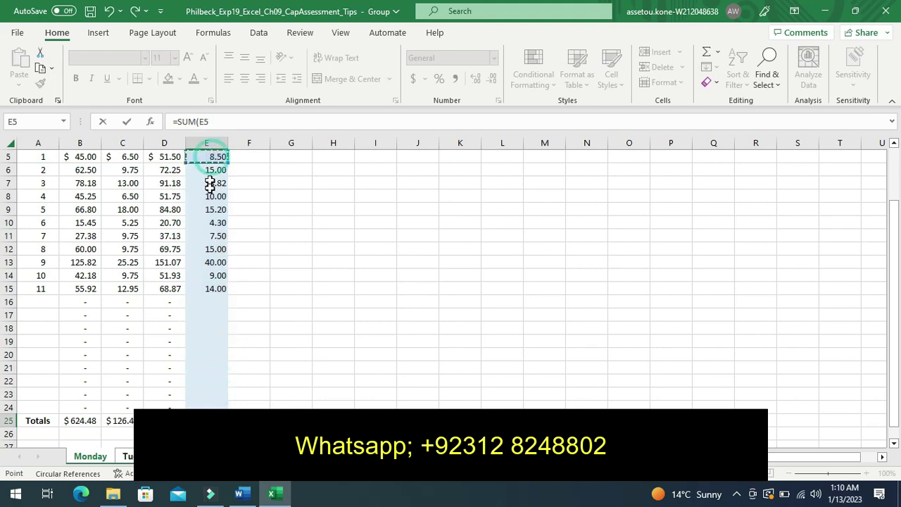
pyautogui.moveTo(210, 198); pyautogui.dragTo(215, 404)
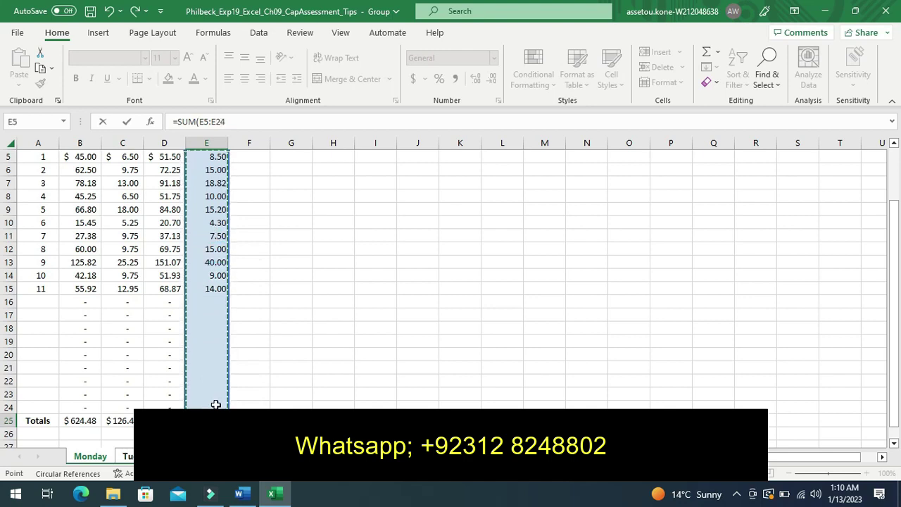
pyautogui.press('Return')
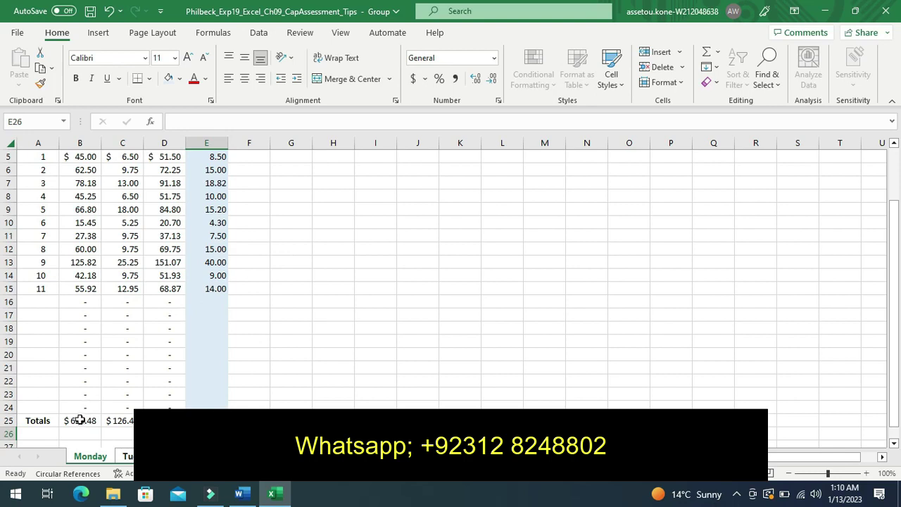
# Step: Apply the Total cell style to the totals in B25:E25
pyautogui.click(80, 419)
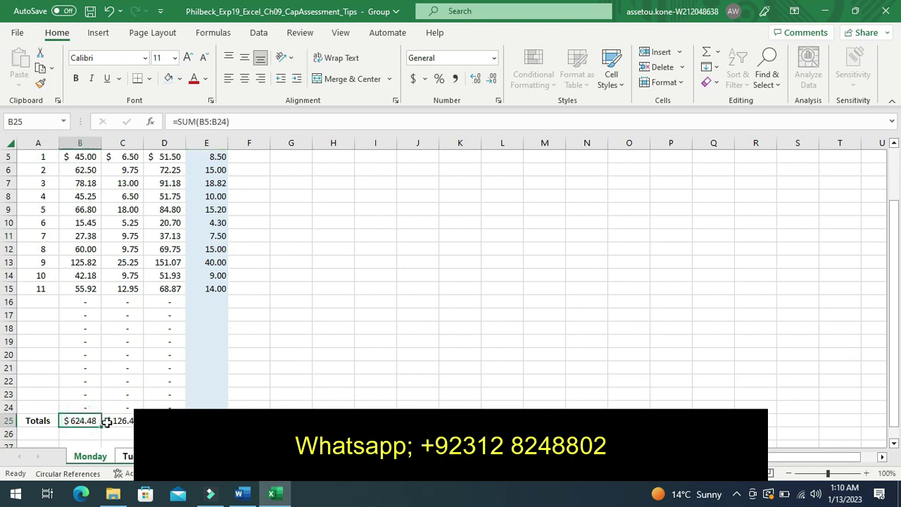
pyautogui.moveTo(106, 421); pyautogui.dragTo(148, 420)
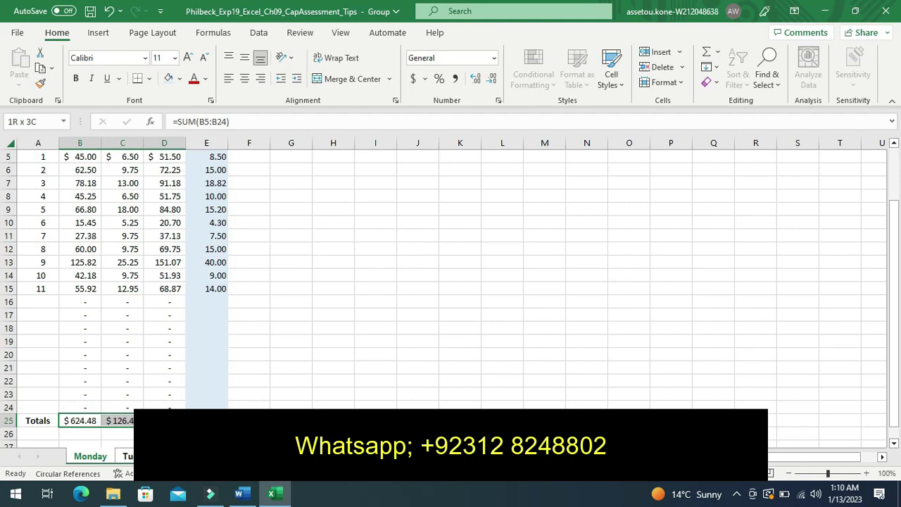
pyautogui.moveTo(147, 420); pyautogui.dragTo(206, 420)
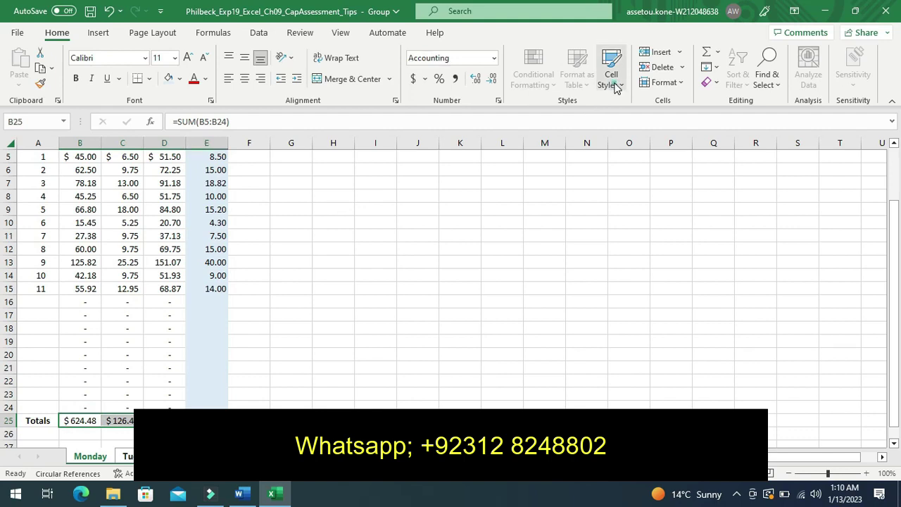
pyautogui.click(614, 86)
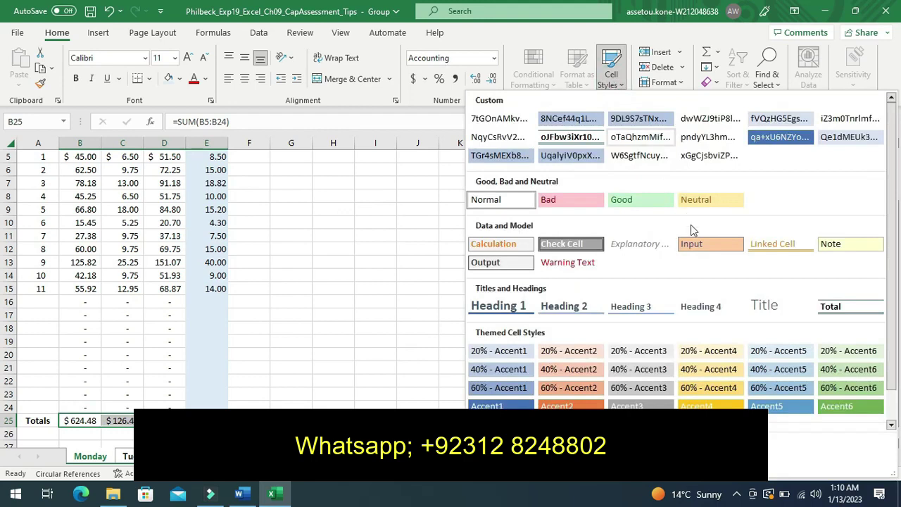
pyautogui.click(834, 307)
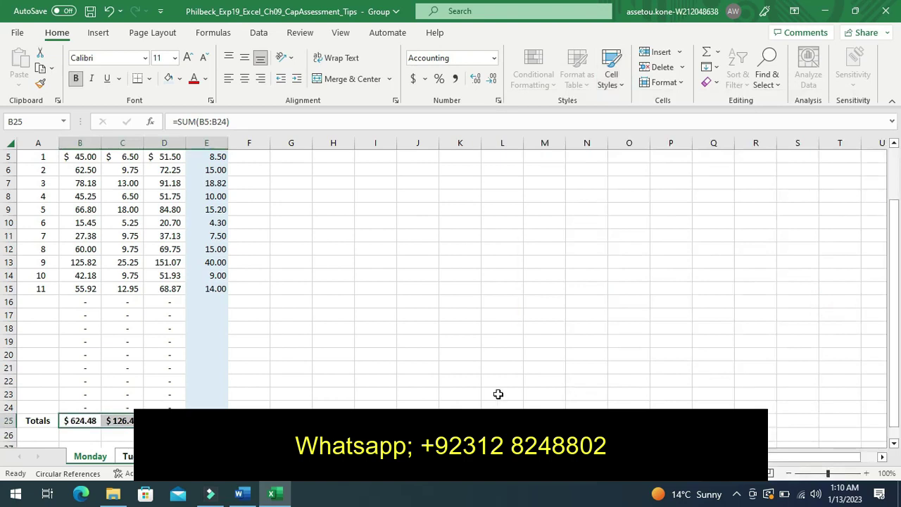
pyautogui.click(420, 380)
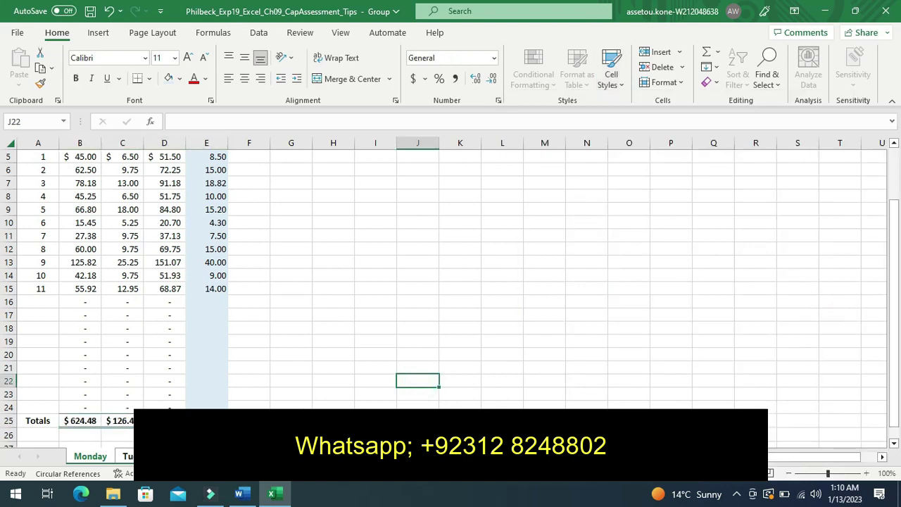
pyautogui.click(243, 495)
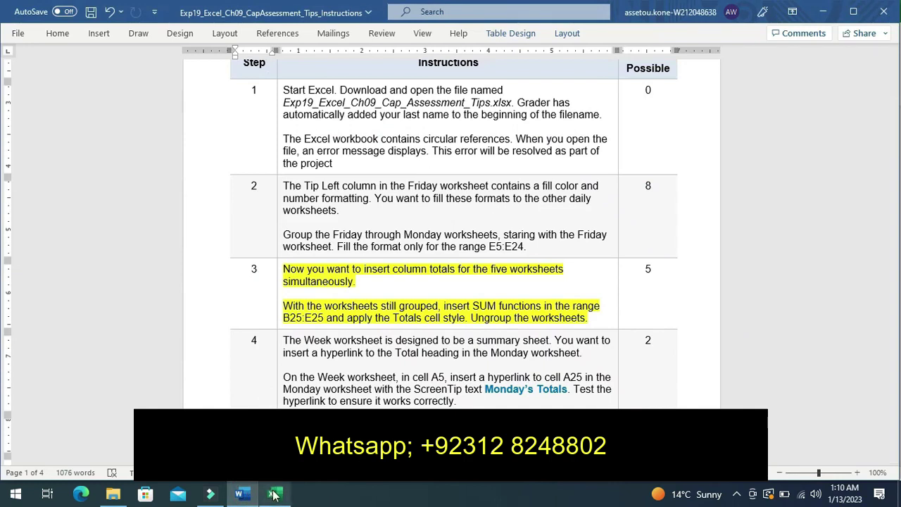
pyautogui.click(274, 496)
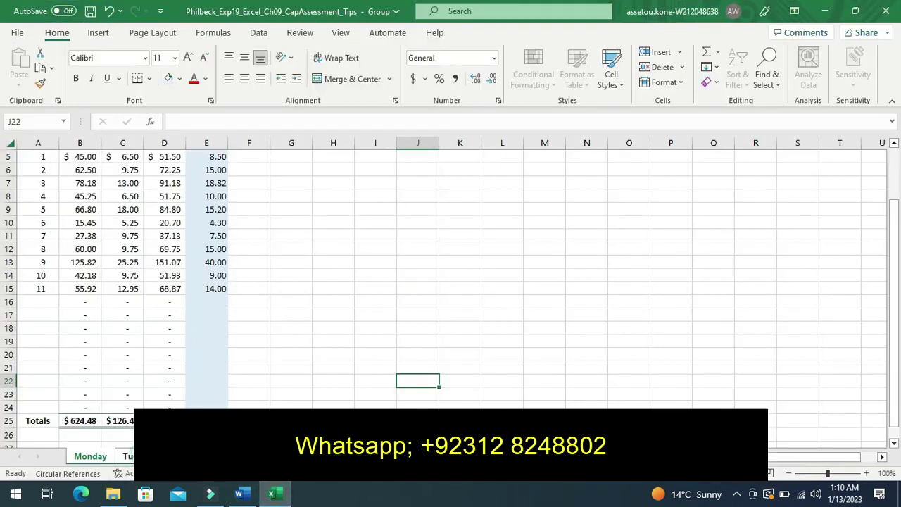
# Step: Check Tuesday's and Wednesday's totals, ending on Wednesday: $810.09, $149.50, $959.59 and 193.35
pyautogui.click(129, 456)
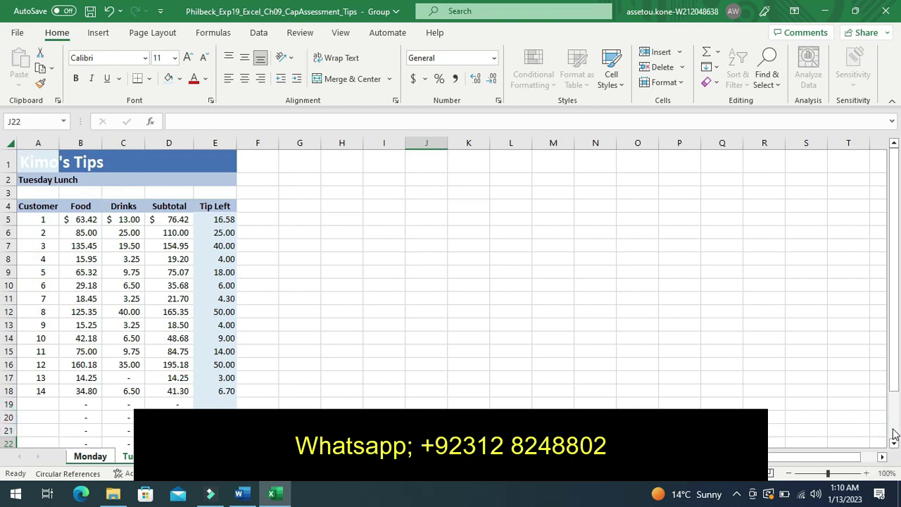
pyautogui.click(895, 435)
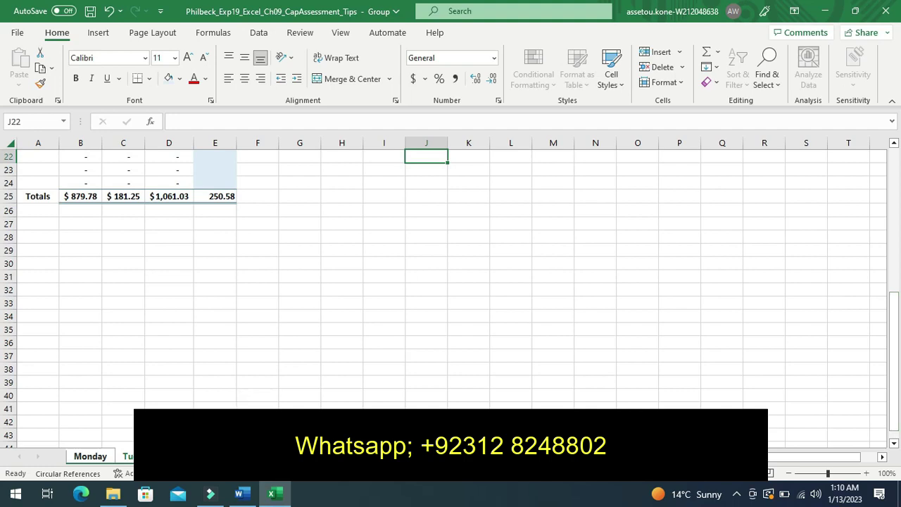
pyautogui.scroll(7, 451, 281)
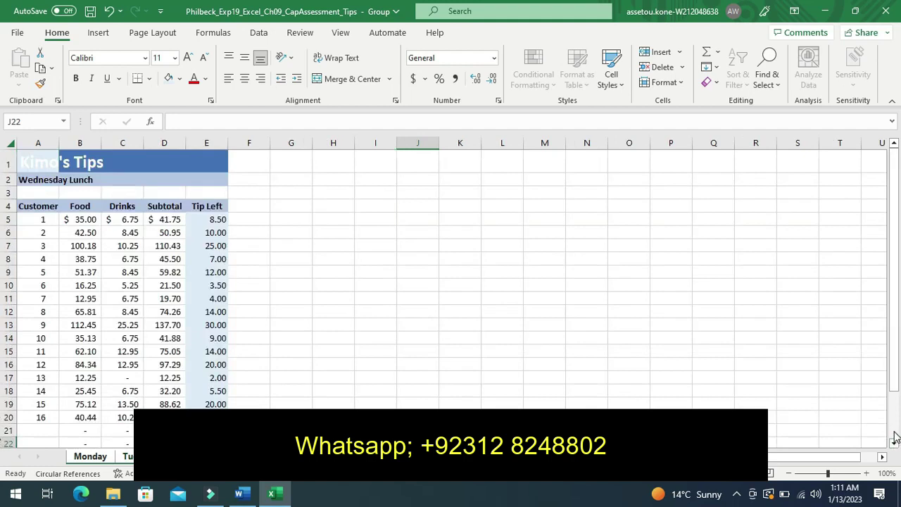
pyautogui.click(894, 437)
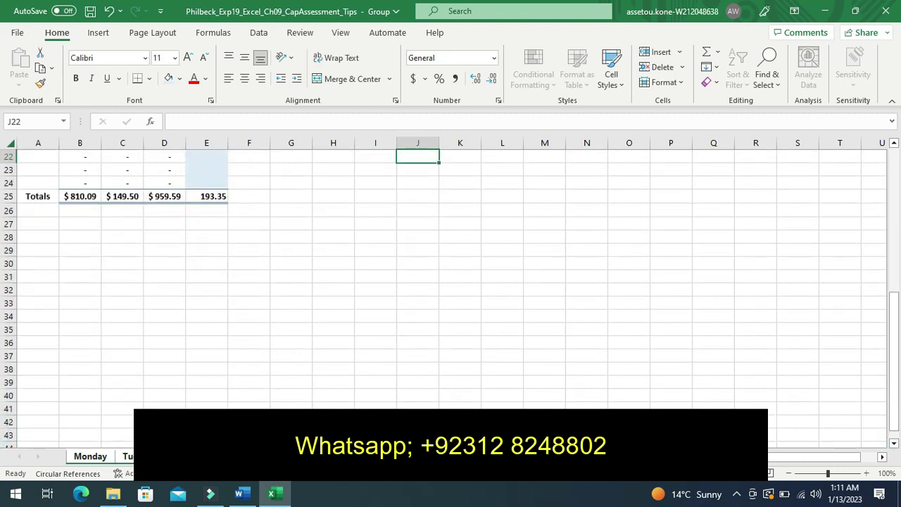
# Step: Check Thursday's totals, then confirm Friday's: $1,477.84, $169.50, $1,647.34 and 228.35
pyautogui.scroll(7, 451, 281)
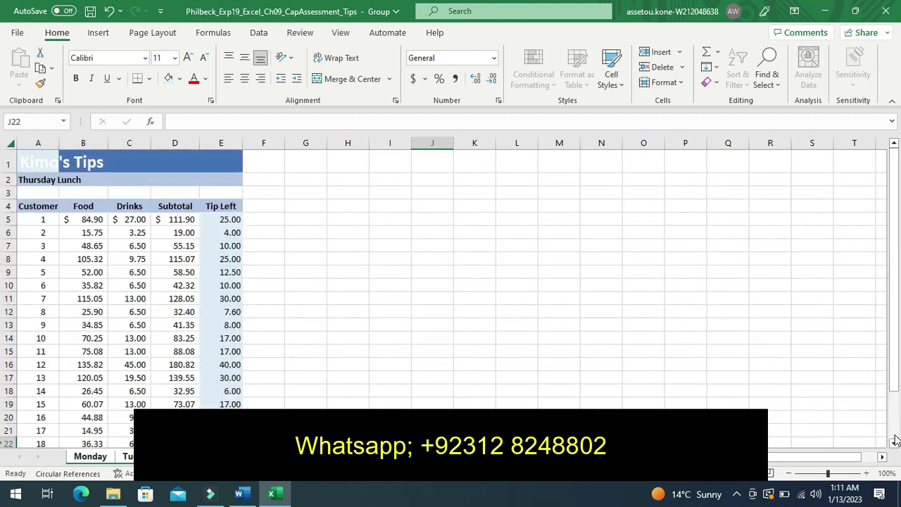
pyautogui.scroll(-2, 895, 440)
pyautogui.scroll(-2, 895, 439)
pyautogui.scroll(-3, 895, 440)
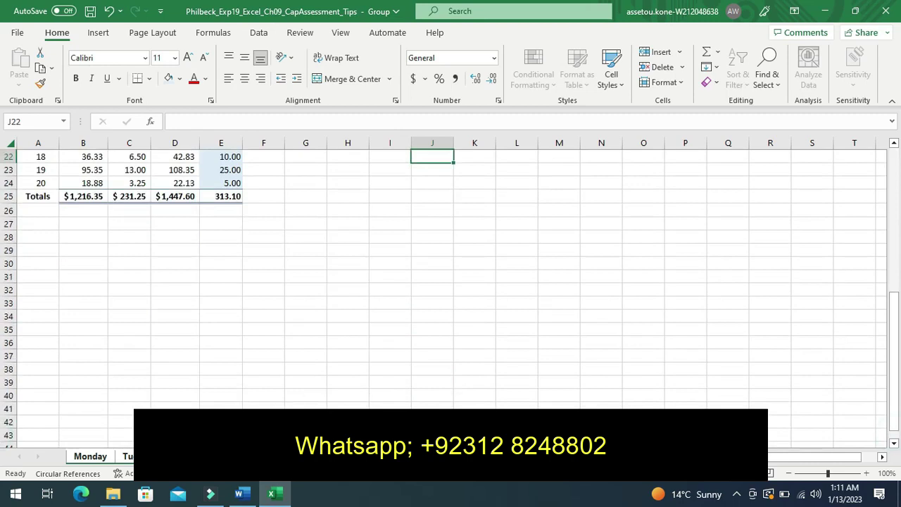
pyautogui.scroll(7, 443, 279)
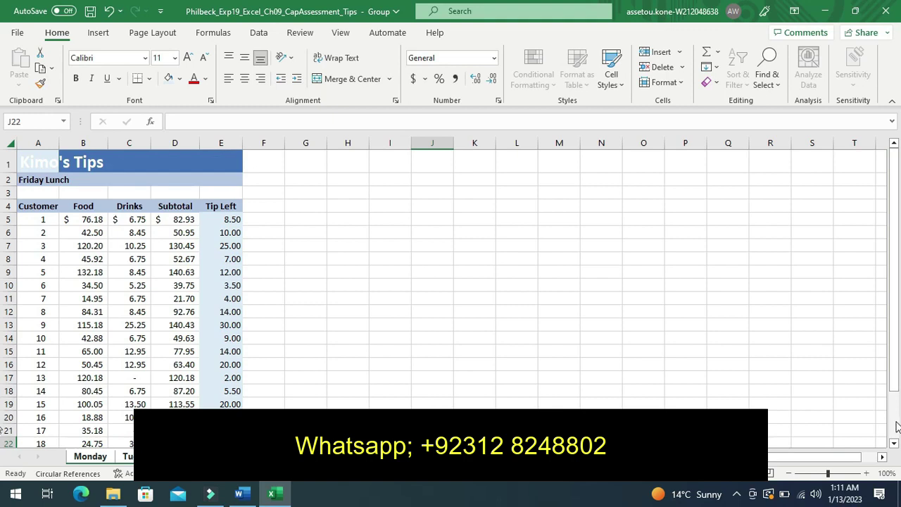
pyautogui.click(896, 426)
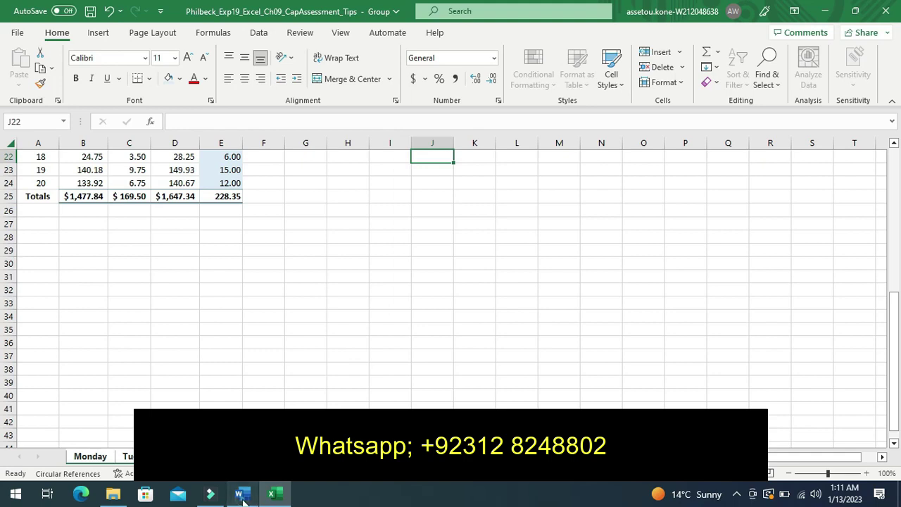
# Step: In Word, undo step 3's highlight and highlight the step 4 instructions in yellow
pyautogui.click(242, 494)
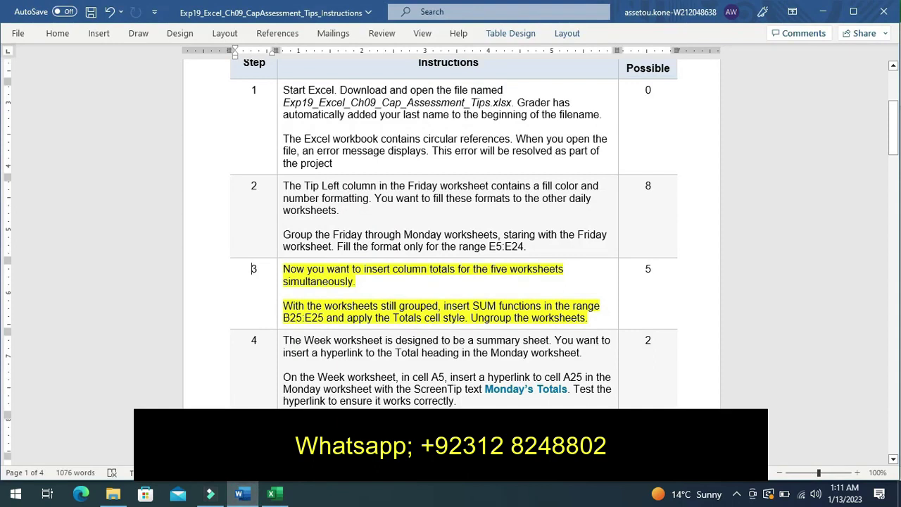
pyautogui.hotkey('ctrl', 'z')
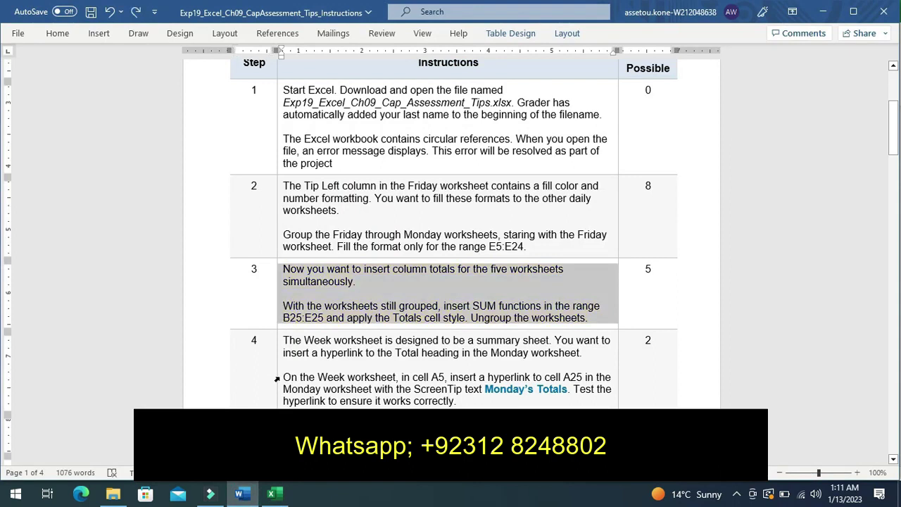
pyautogui.click(277, 379)
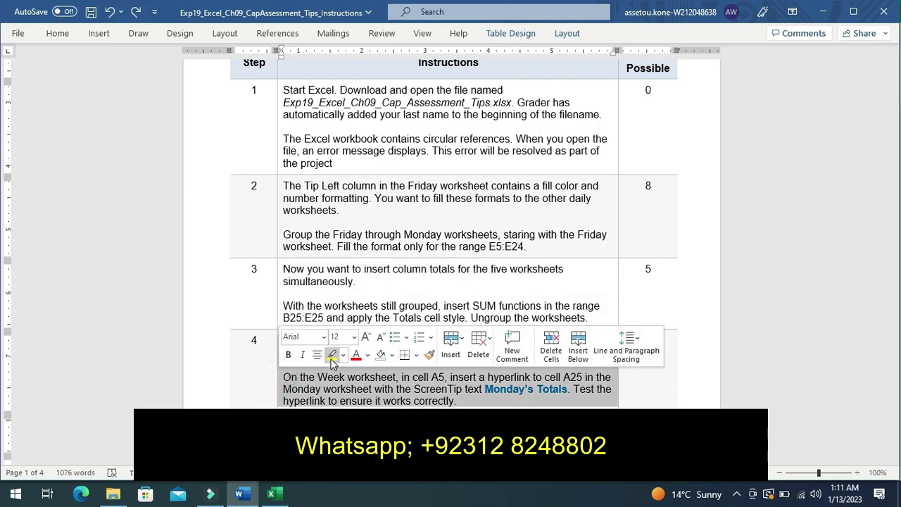
pyautogui.click(332, 355)
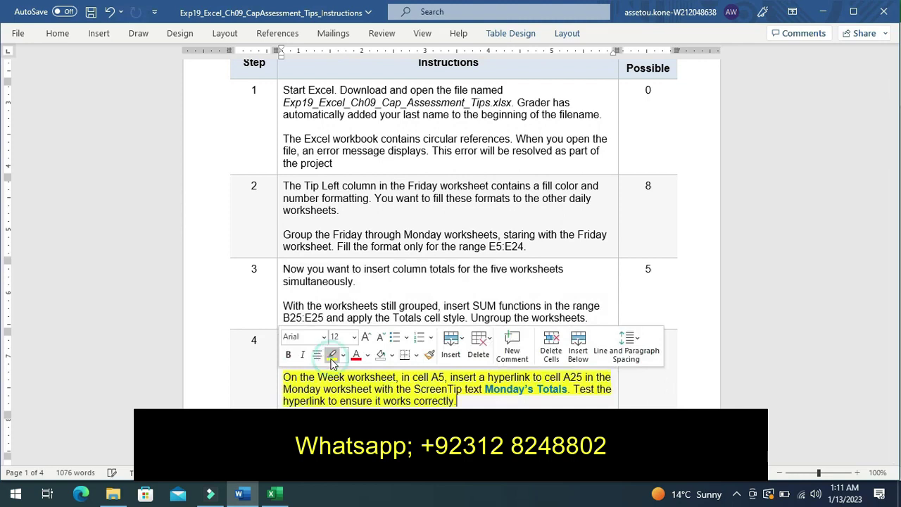
pyautogui.click(265, 377)
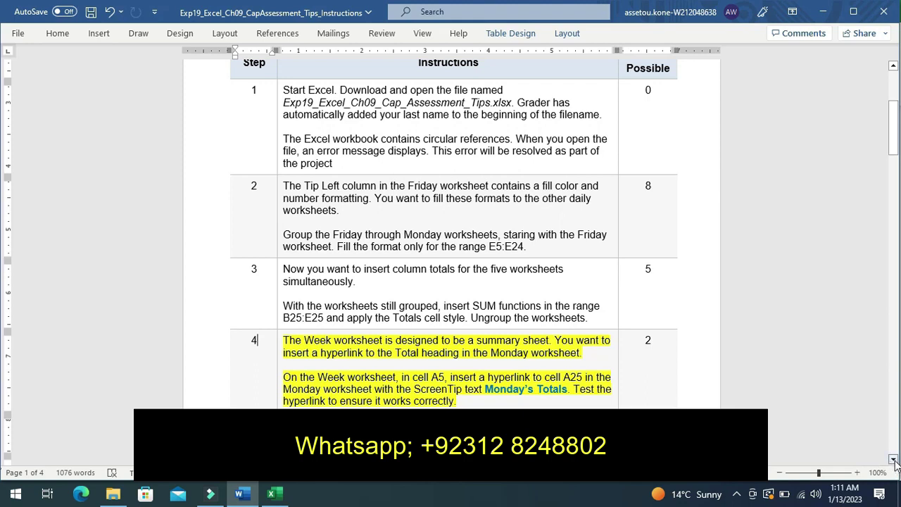
# Step: Scroll down through the Word instructions document
pyautogui.click(893, 459)
pyautogui.click(893, 458)
pyautogui.click(893, 459)
pyautogui.click(893, 458)
pyautogui.click(893, 459)
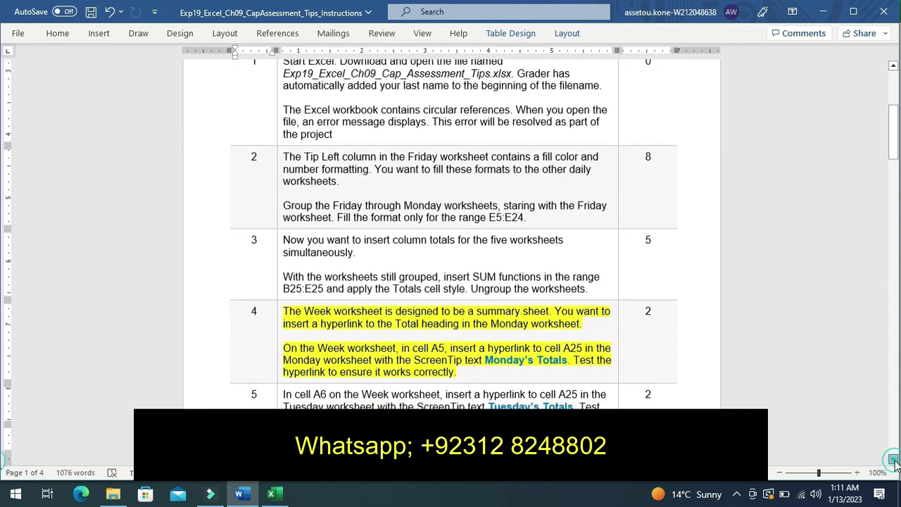
pyautogui.click(893, 460)
pyautogui.click(894, 459)
pyautogui.click(894, 459)
pyautogui.click(894, 460)
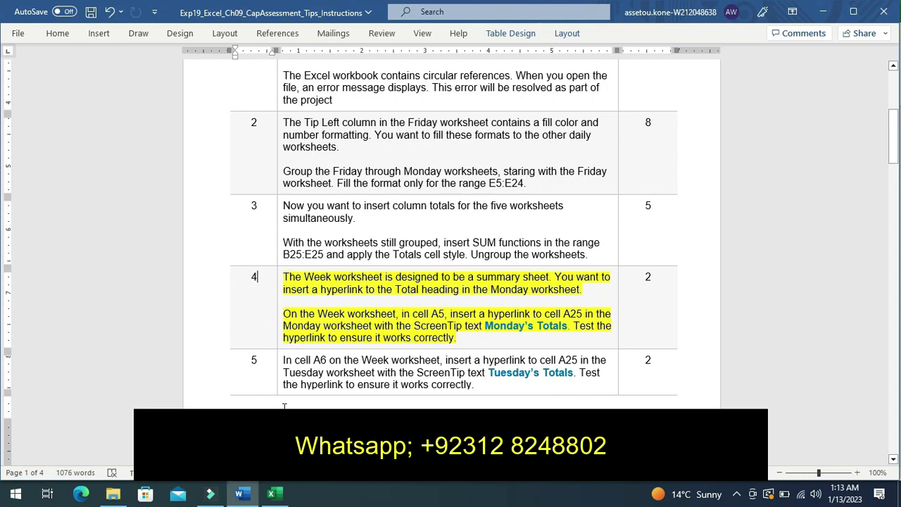
# Step: Back in Excel, undo the last formatting change and bring up the actions for Week cell A5 (Monday)
pyautogui.click(276, 495)
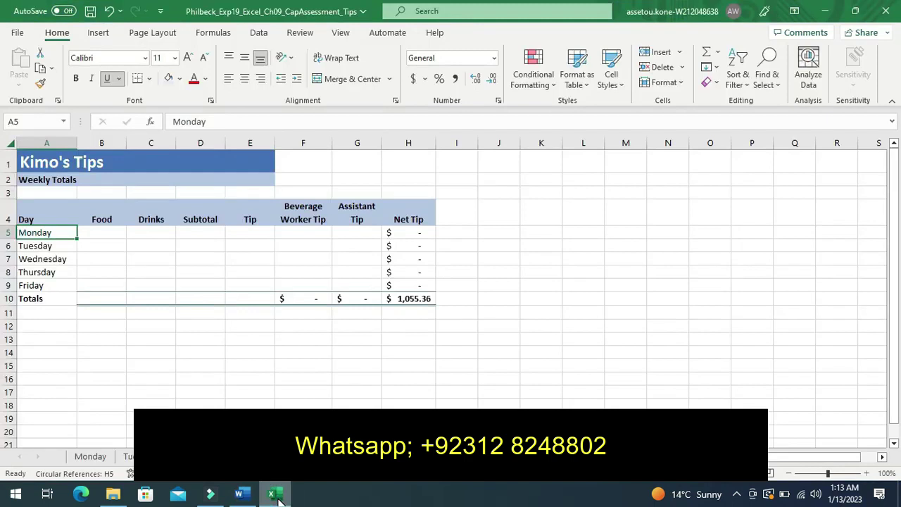
pyautogui.hotkey('ctrl', 'z')
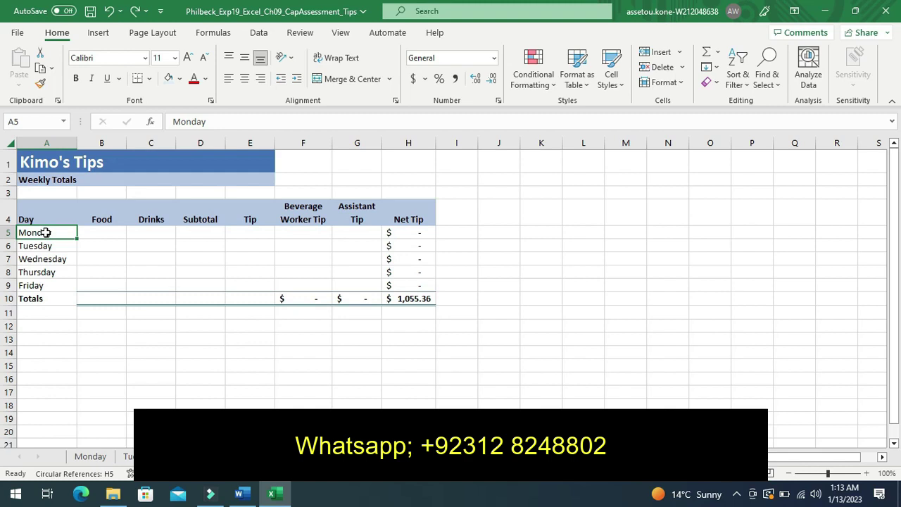
pyautogui.rightClick(45, 233)
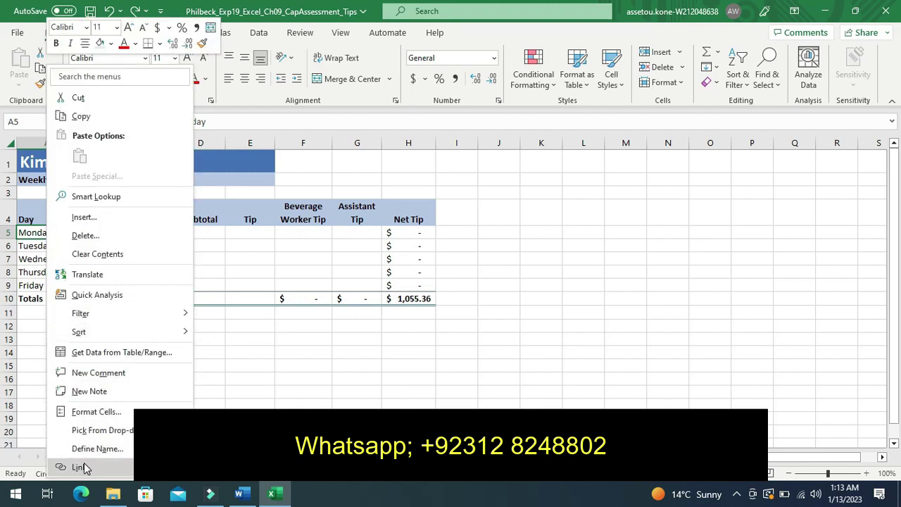
# Step: Start a hyperlink on A5 to a place in this document, changing the cell reference from A1 to A25
pyautogui.click(80, 467)
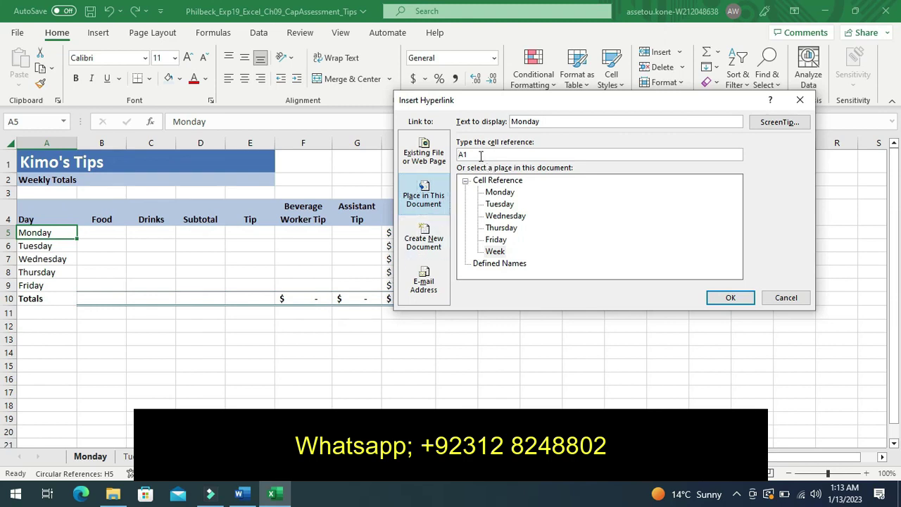
pyautogui.click(475, 155)
pyautogui.click(475, 154)
pyautogui.press('BackSpace')
pyautogui.write('2')
pyautogui.write('5')
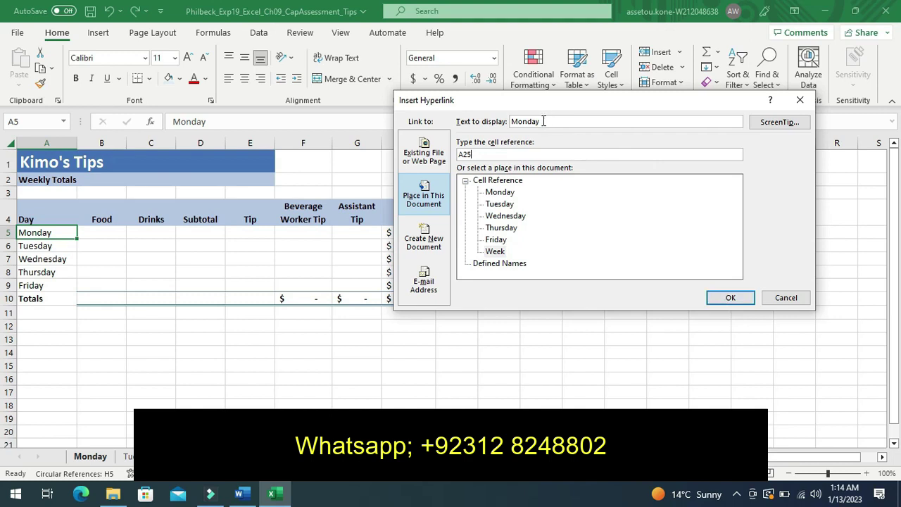
# Step: Copy the ScreenTip phrase 'Monday's Totals' from step 4 of the Word instructions
pyautogui.click(543, 121)
pyautogui.click(242, 496)
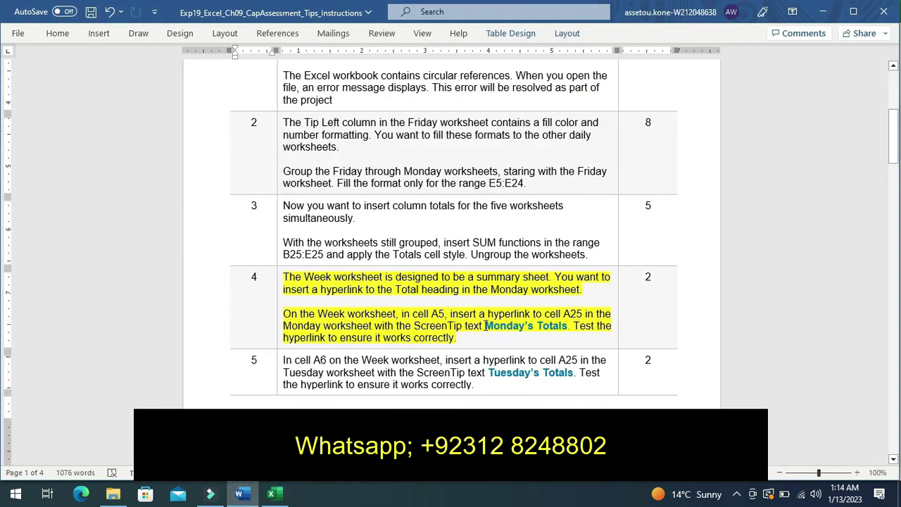
pyautogui.moveTo(484, 325); pyautogui.dragTo(533, 323)
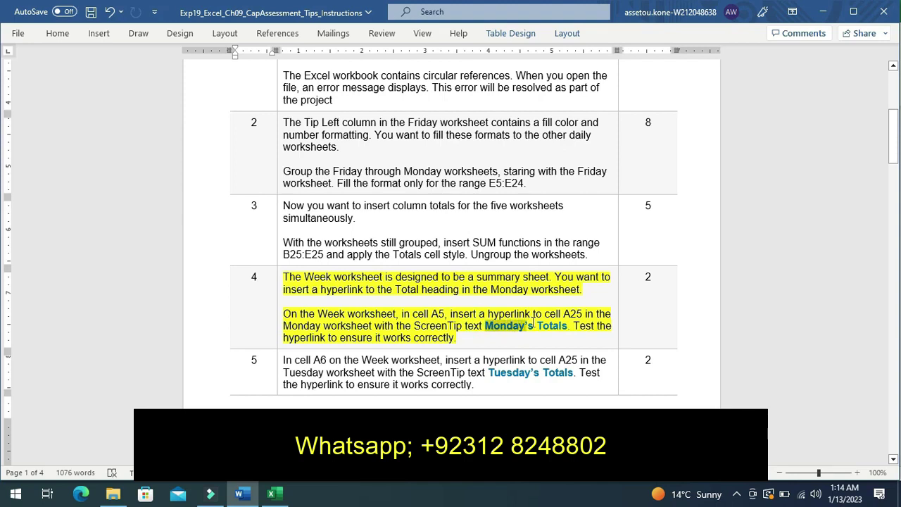
pyautogui.moveTo(533, 323); pyautogui.dragTo(554, 323)
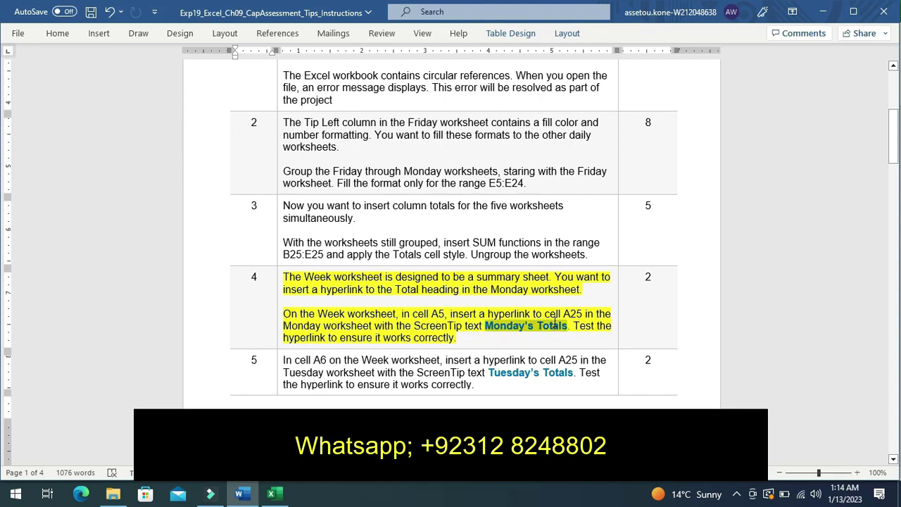
pyautogui.moveTo(555, 322); pyautogui.dragTo(556, 327)
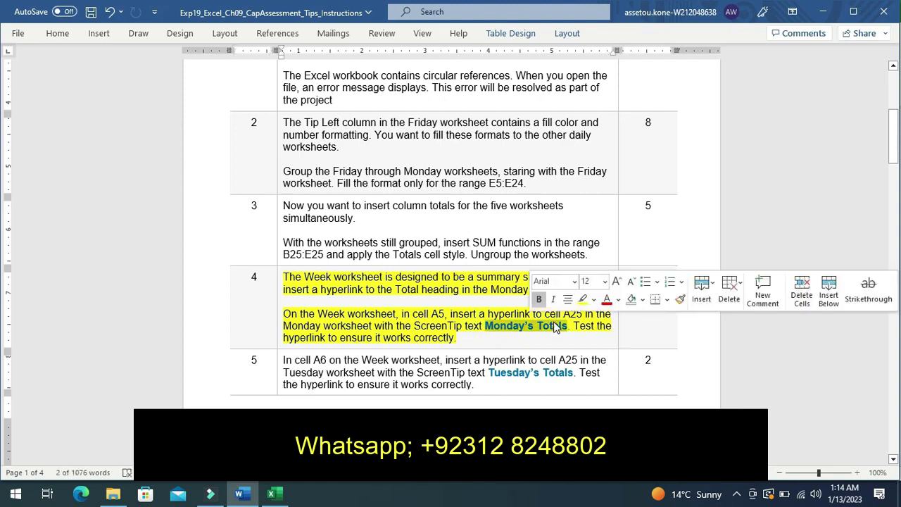
pyautogui.hotkey('ctrl', 'c')
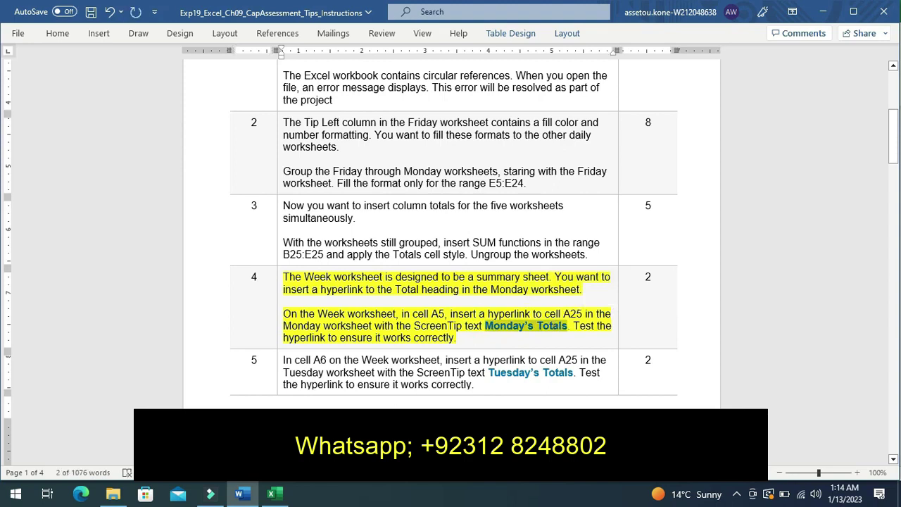
pyautogui.click(276, 495)
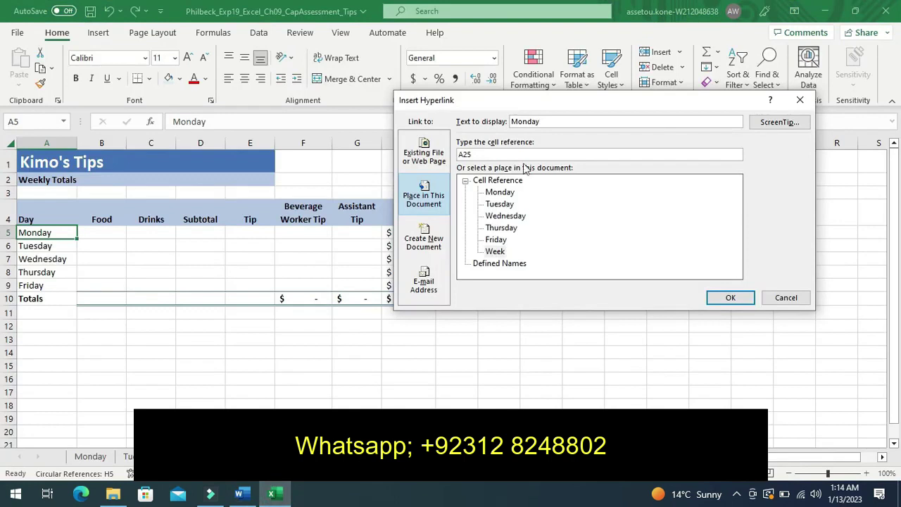
# Step: Replace A5's hyperlink display text with 'Monday's Totals' and confirm the link to A25
pyautogui.click(543, 123)
pyautogui.press('BackSpace')
pyautogui.press('BackSpace')
pyautogui.press('BackSpace')
pyautogui.press('BackSpace')
pyautogui.press('BackSpace')
pyautogui.press('BackSpace')
pyautogui.write("Monday's Totals")
pyautogui.click(722, 297)
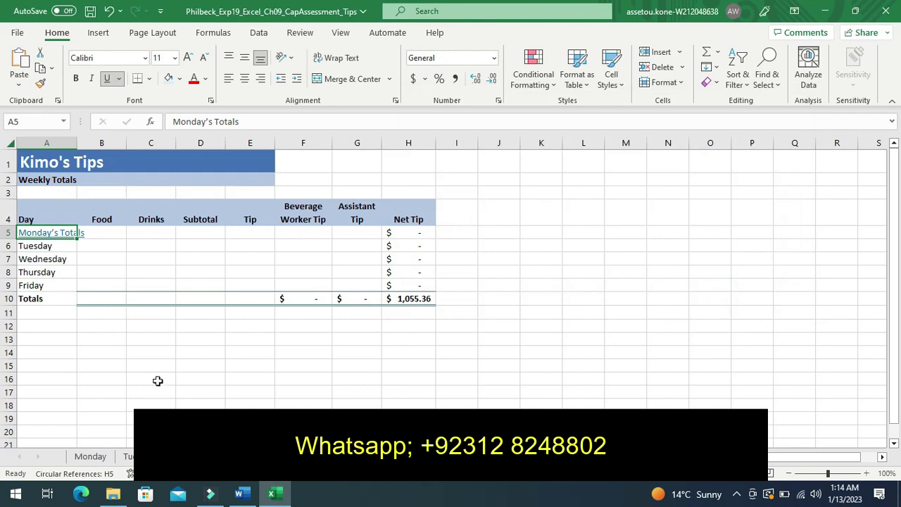
# Step: Undo step 4's highlighting in the Word instructions and scroll down toward later steps
pyautogui.click(241, 497)
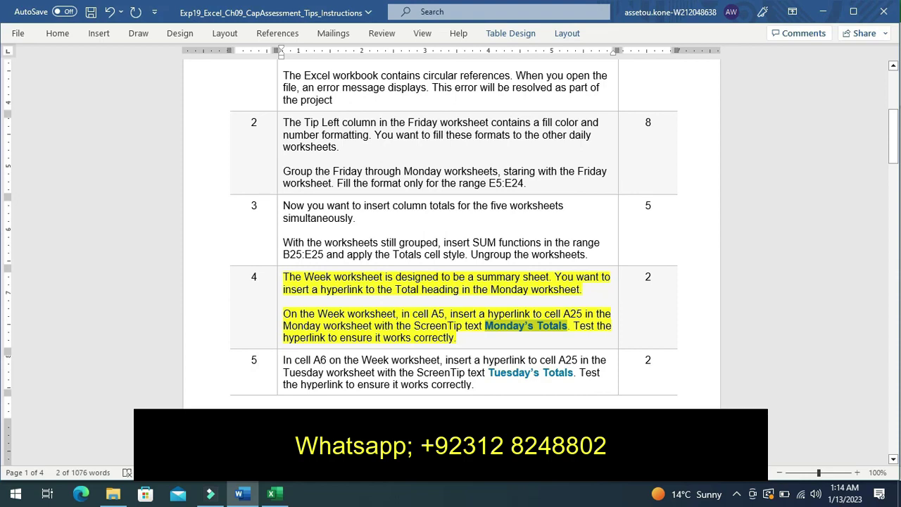
pyautogui.hotkey('ctrl', 'z')
pyautogui.hotkey('ctrl', 'z')
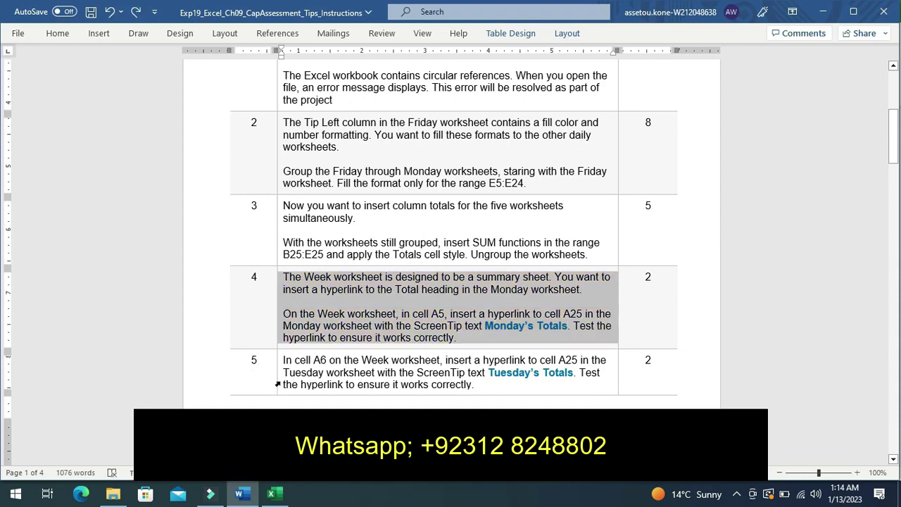
pyautogui.click(278, 384)
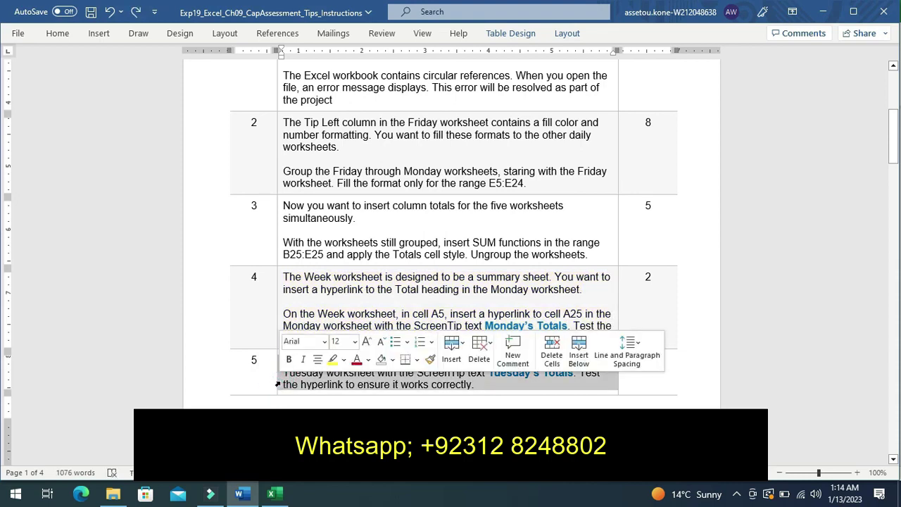
pyautogui.scroll(-5, 278, 385)
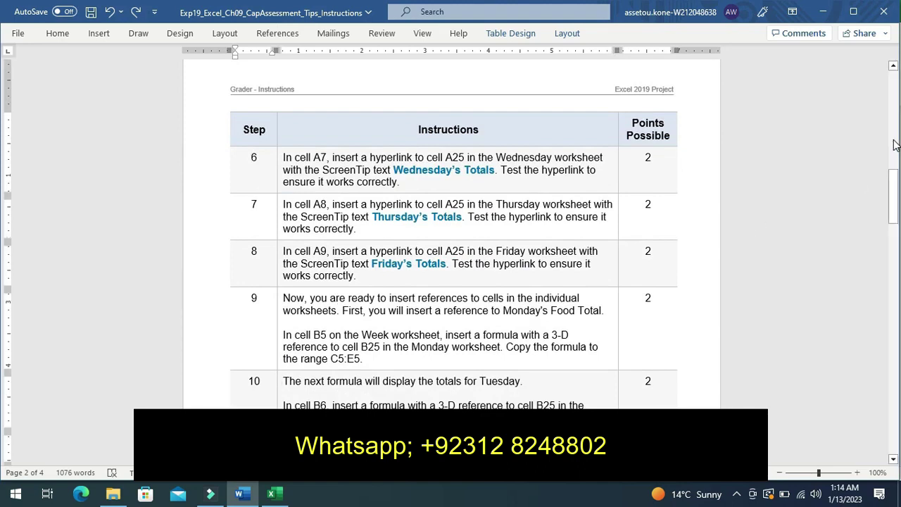
# Step: Highlight step 5's Tuesday hyperlink instruction (A6 to A25, 'Tuesday's Totals') in yellow
pyautogui.click(895, 144)
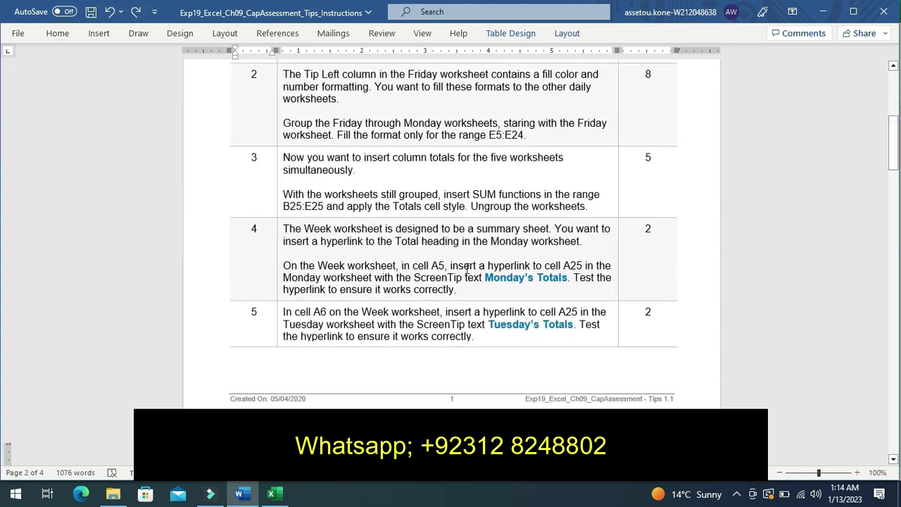
pyautogui.click(252, 326)
pyautogui.click(277, 336)
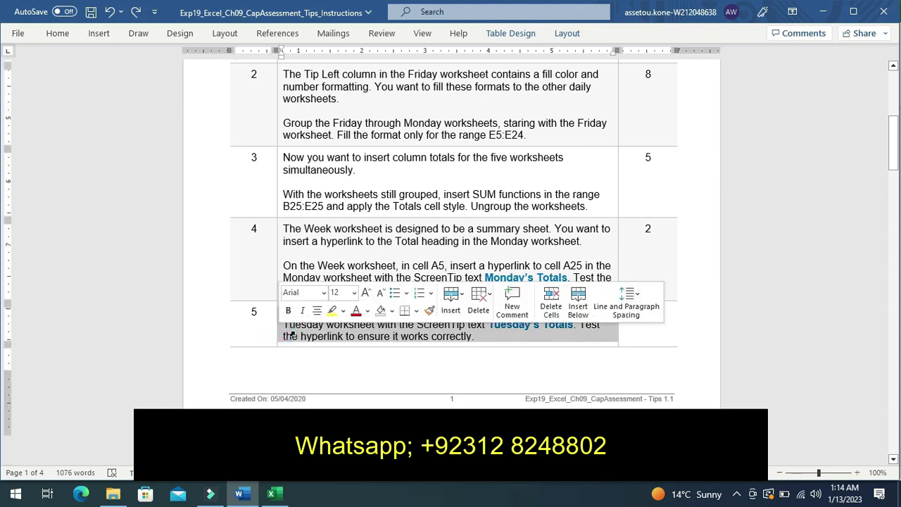
pyautogui.click(332, 314)
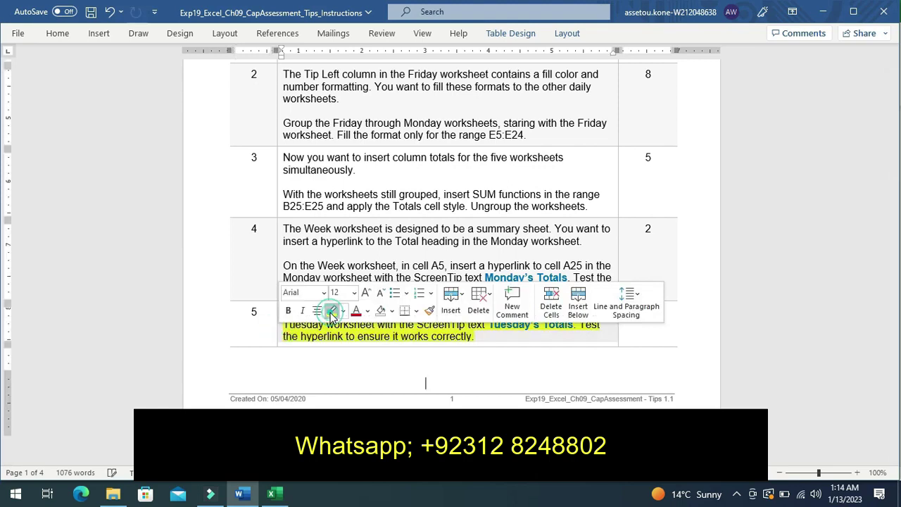
pyautogui.click(244, 334)
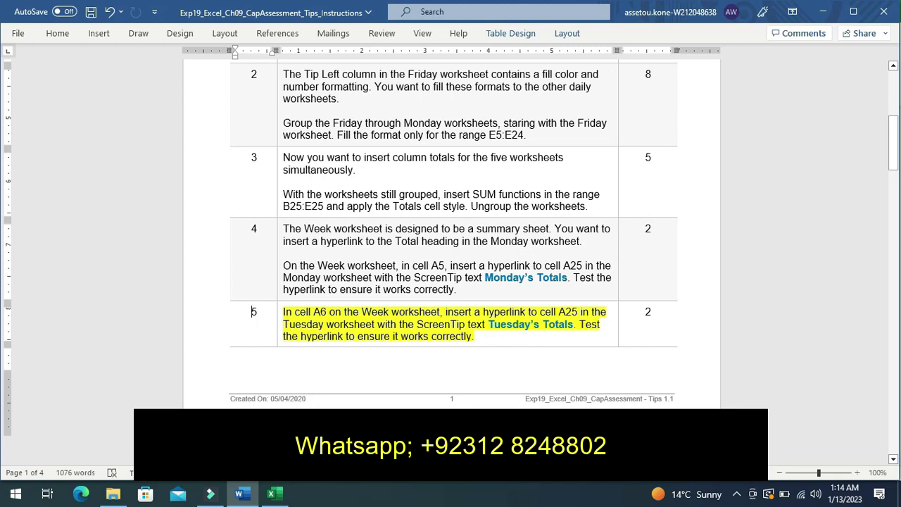
# Step: In Excel, select the Tuesday cell A6 and bring up its context menu
pyautogui.click(272, 495)
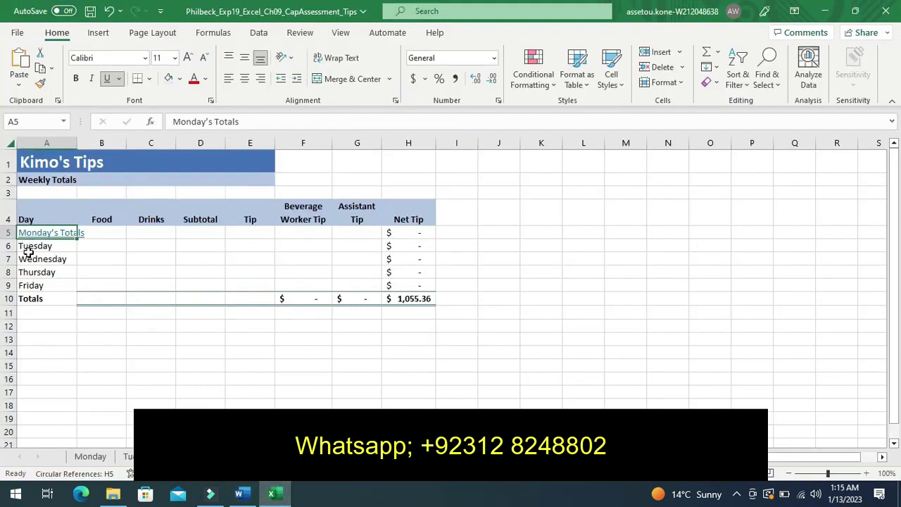
pyautogui.click(28, 249)
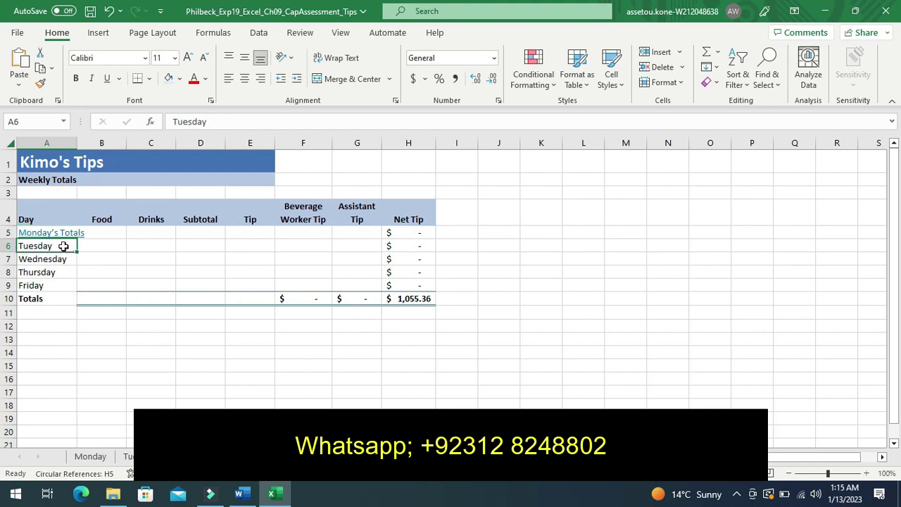
pyautogui.click(64, 245)
pyautogui.rightClick(63, 246)
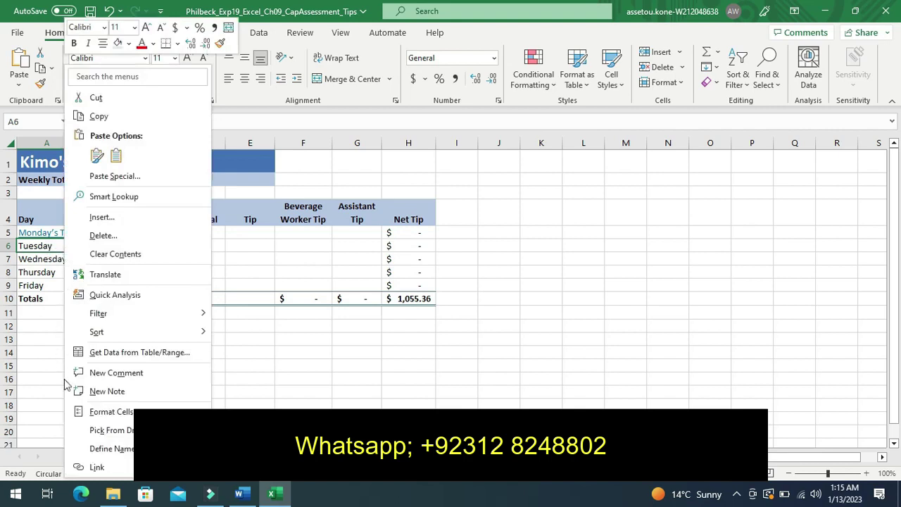
# Step: Start a hyperlink on A6 pointing to cell A25 and empty the 'Tuesday' display text
pyautogui.click(97, 468)
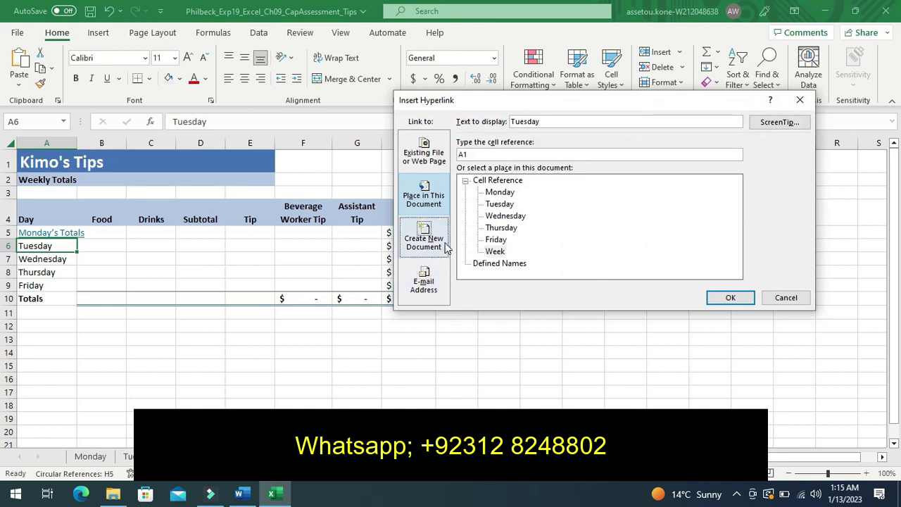
pyautogui.click(475, 153)
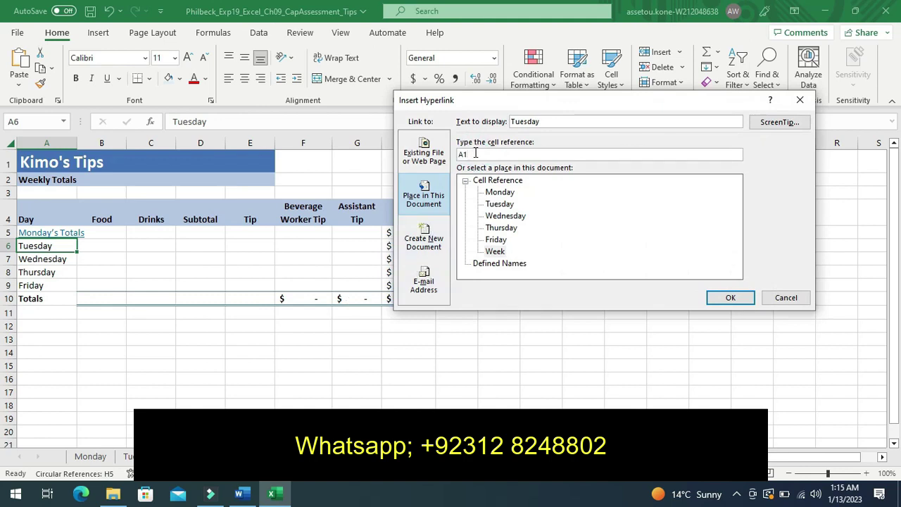
pyautogui.press('BackSpace')
pyautogui.write('2')
pyautogui.write('5')
pyautogui.click(542, 122)
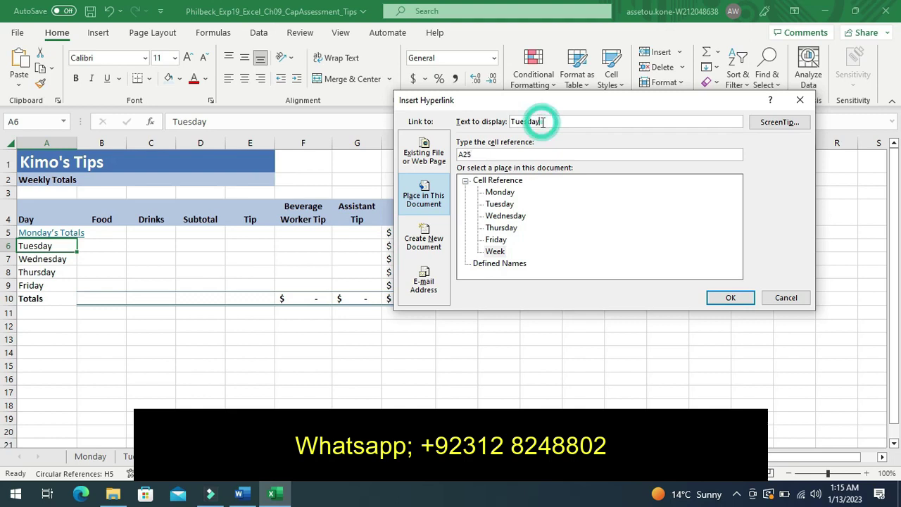
pyautogui.press('BackSpace')
pyautogui.press('BackSpace')
pyautogui.press('BackSpace')
pyautogui.press('BackSpace')
pyautogui.press('BackSpace')
pyautogui.press('BackSpace')
pyautogui.press('BackSpace')
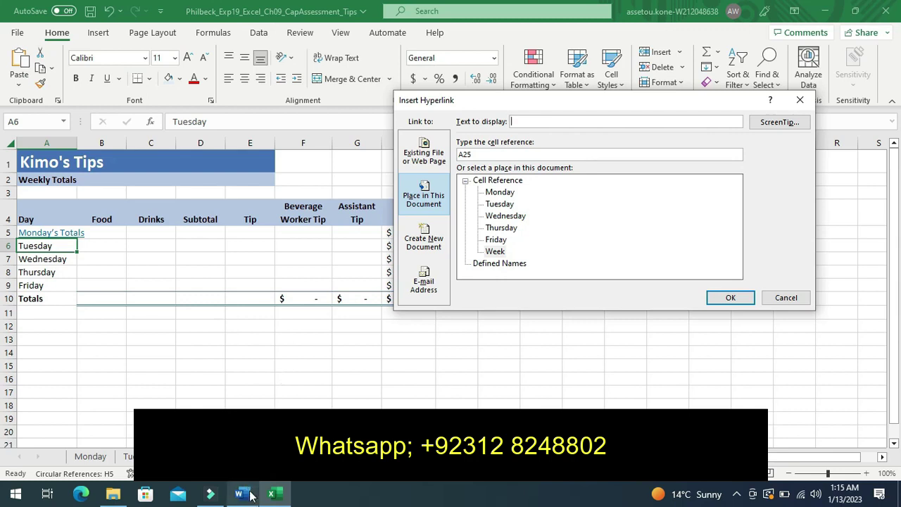
# Step: Copy the ScreenTip phrase 'Tuesday's Totals' from step 5 of the Word instructions
pyautogui.click(243, 494)
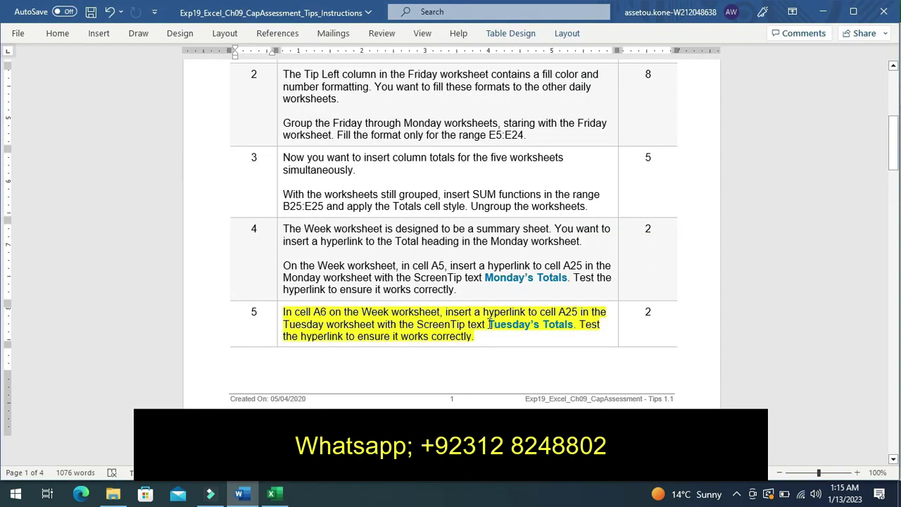
pyautogui.moveTo(489, 323)
pyautogui.mouseDown()
pyautogui.moveTo(530, 314)
pyautogui.moveTo(547, 321)
pyautogui.mouseUp()
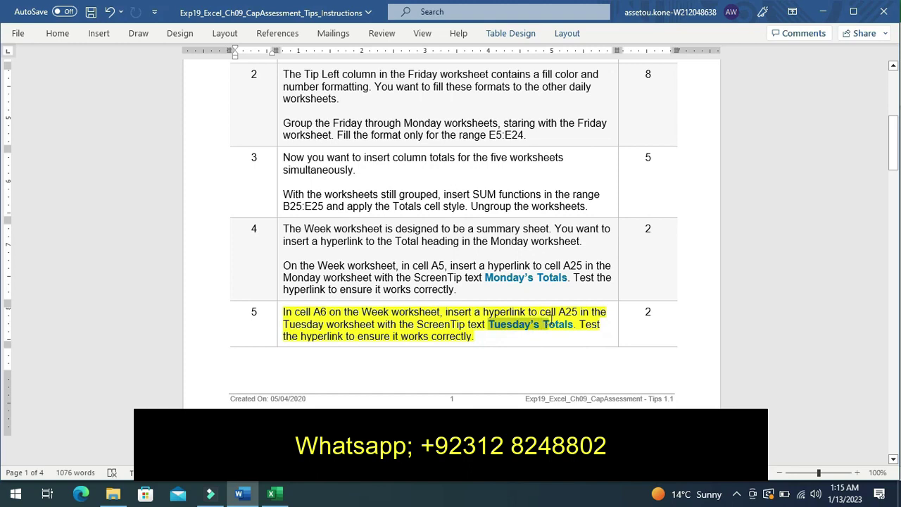
pyautogui.moveTo(546, 320); pyautogui.dragTo(555, 317)
pyautogui.moveTo(556, 322); pyautogui.dragTo(558, 325)
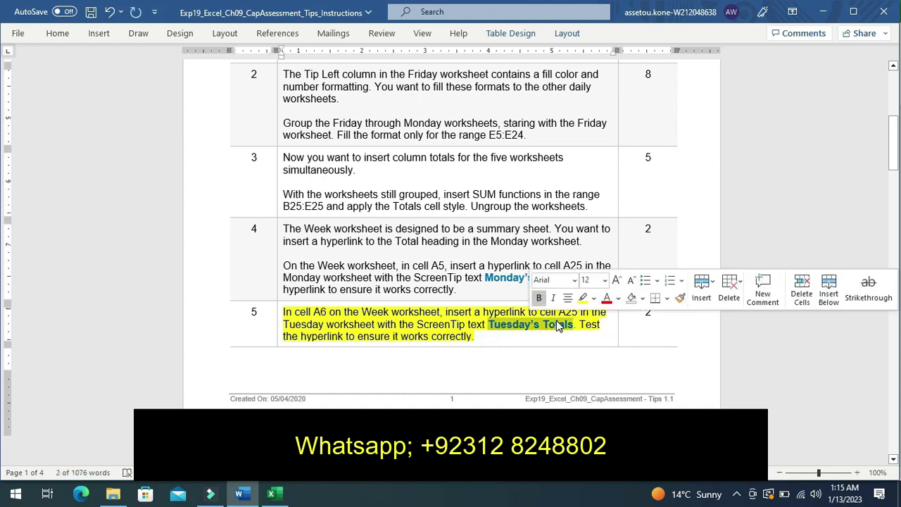
pyautogui.hotkey('ctrl', 'c')
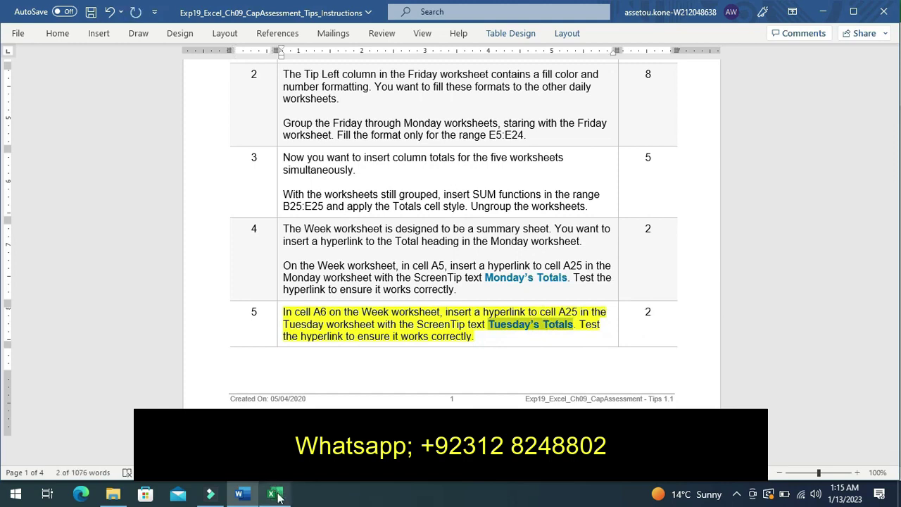
# Step: Enter 'Tuesday's Totals' as A6's display text and confirm the hyperlink to A25
pyautogui.click(276, 495)
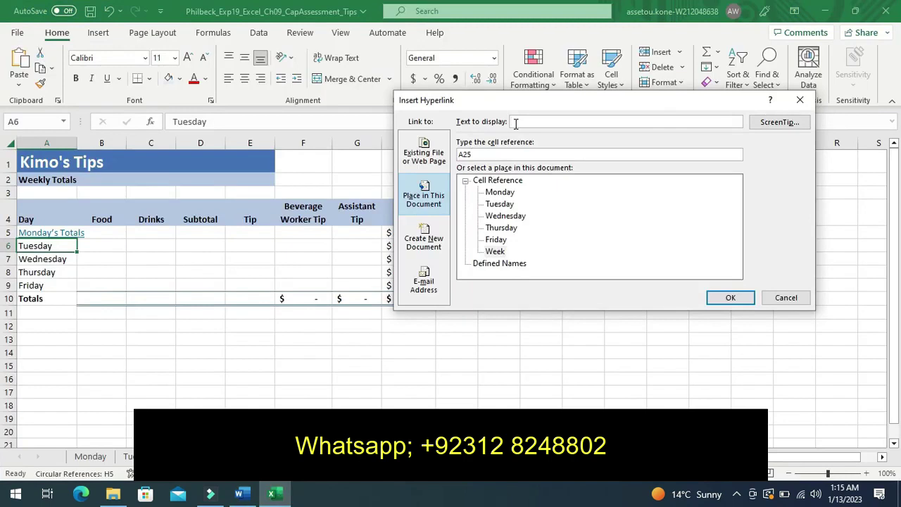
pyautogui.write("Tuesday's Totals")
pyautogui.click(715, 301)
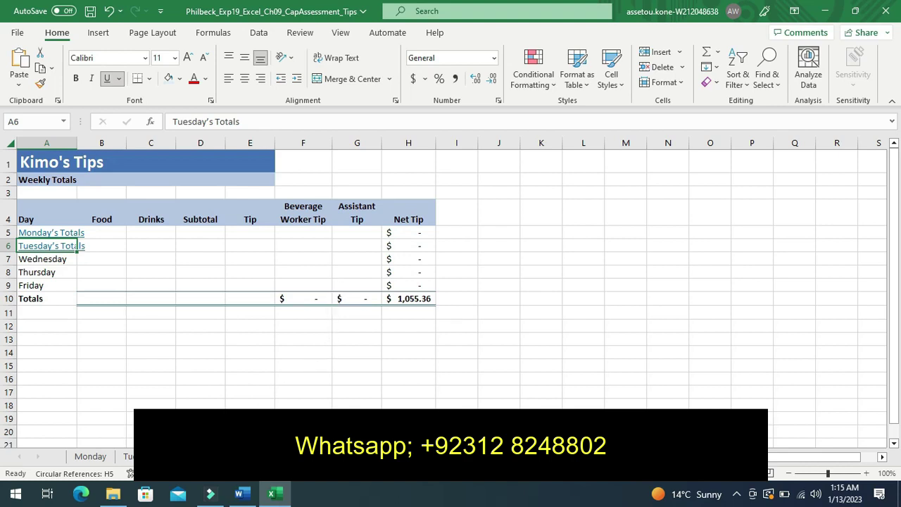
# Step: Scroll the Word instructions down toward page 2
pyautogui.click(242, 497)
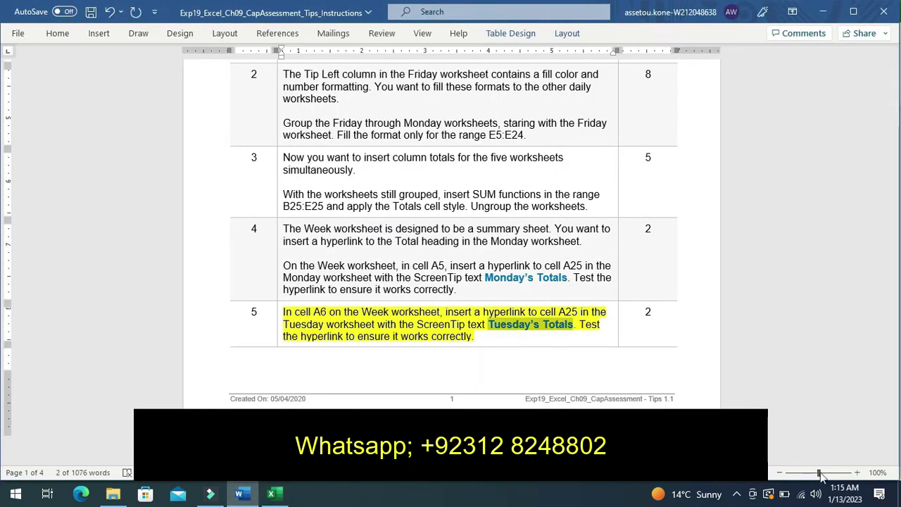
pyautogui.click(893, 462)
pyautogui.click(892, 462)
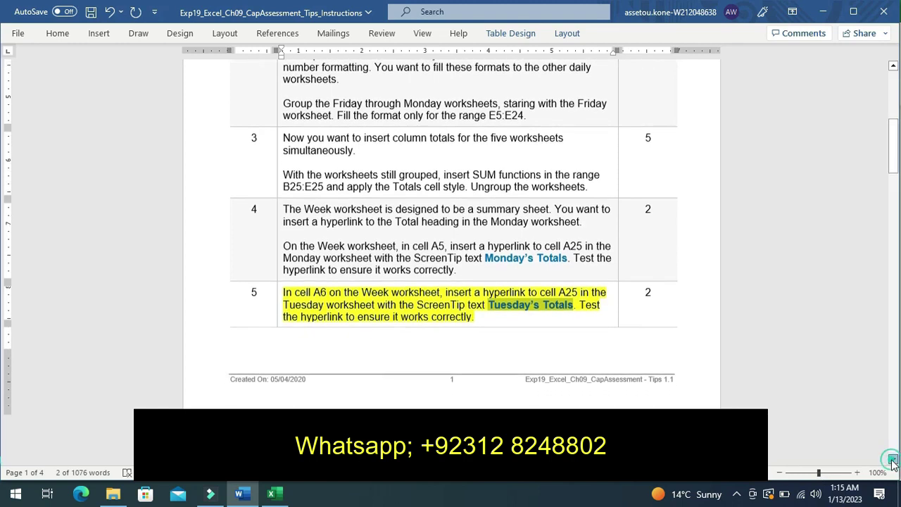
pyautogui.click(893, 463)
pyautogui.click(892, 462)
pyautogui.click(892, 463)
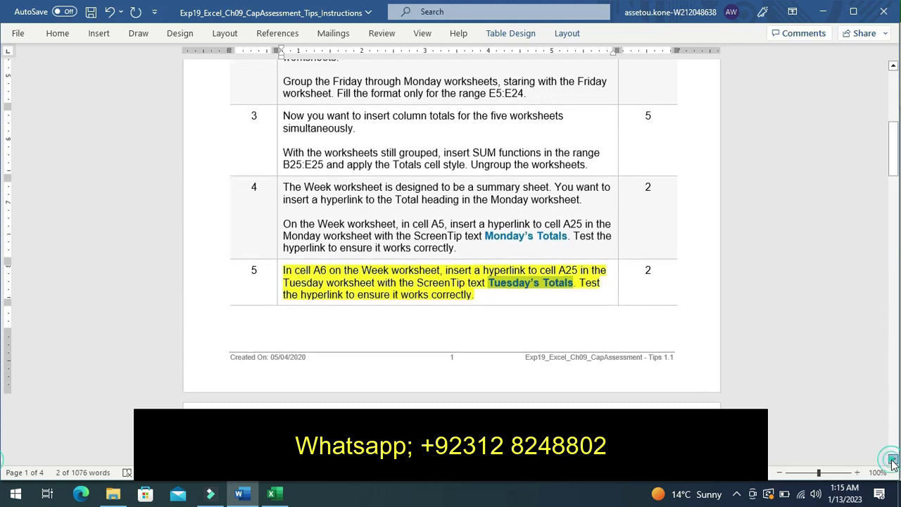
pyautogui.click(892, 463)
pyautogui.click(892, 462)
pyautogui.click(892, 463)
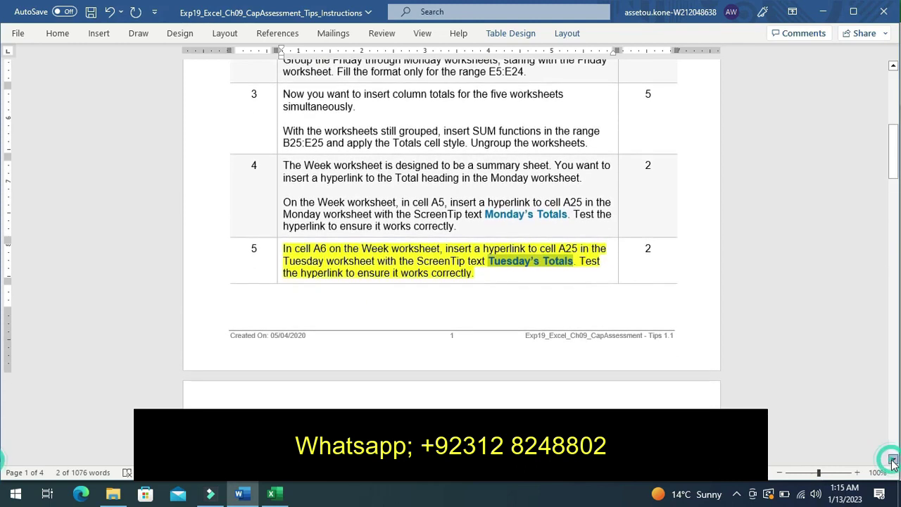
pyautogui.click(893, 463)
pyautogui.click(892, 462)
pyautogui.click(892, 462)
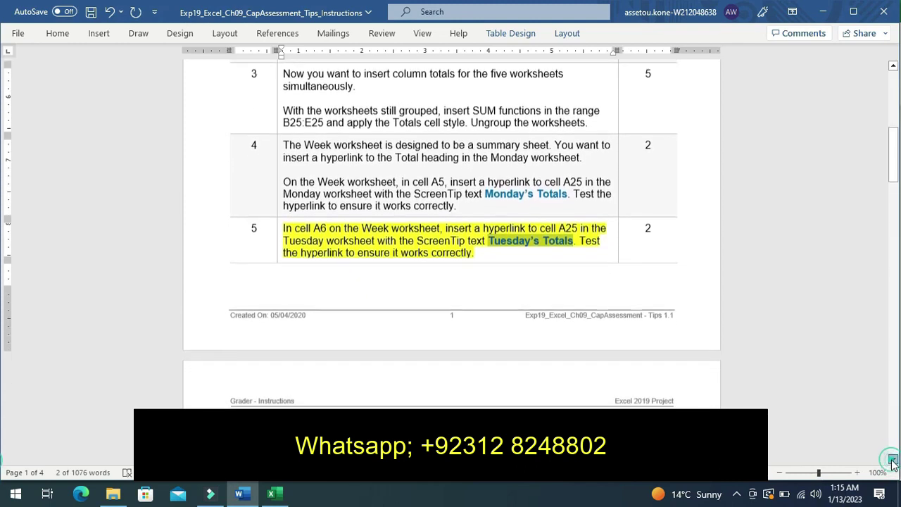
pyautogui.click(893, 462)
pyautogui.click(893, 462)
pyautogui.click(893, 462)
pyautogui.click(892, 462)
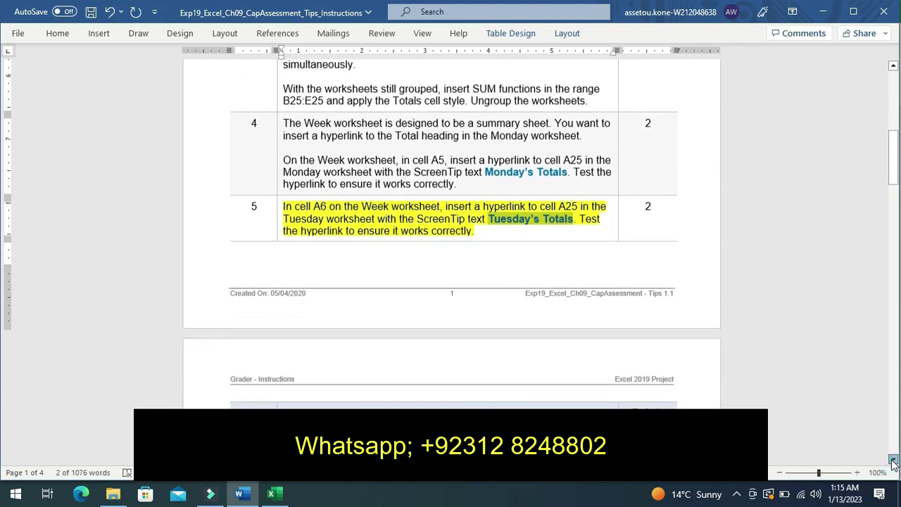
pyautogui.click(893, 462)
pyautogui.click(893, 462)
pyautogui.click(893, 462)
pyautogui.click(892, 462)
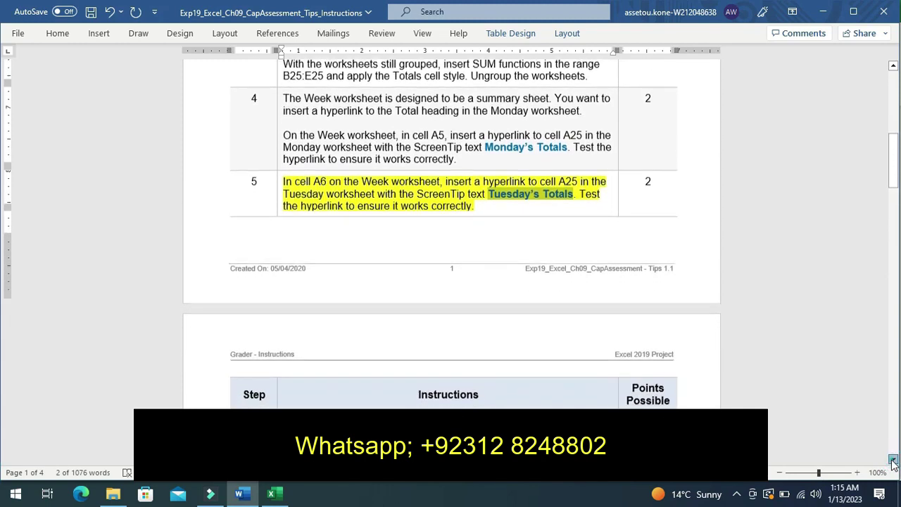
pyautogui.click(893, 462)
pyautogui.click(893, 462)
pyautogui.click(892, 462)
pyautogui.click(892, 463)
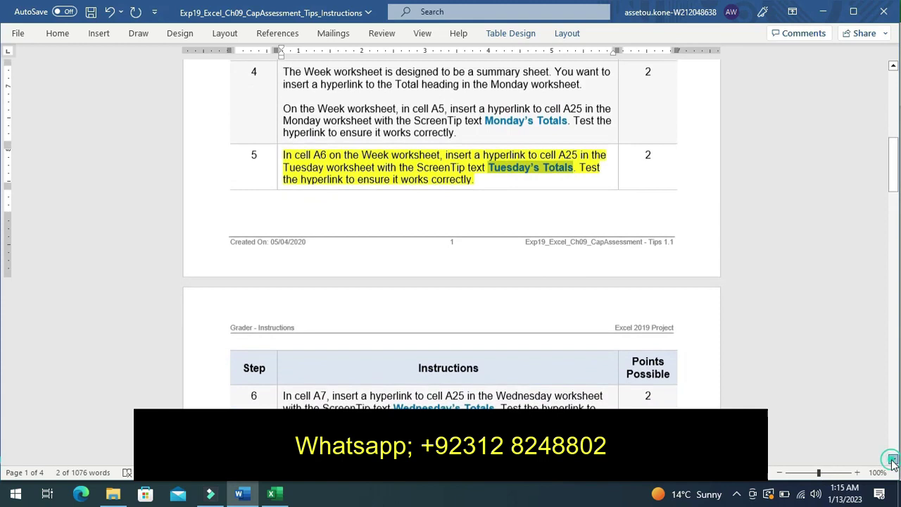
pyautogui.click(892, 462)
pyautogui.click(893, 462)
pyautogui.click(892, 463)
pyautogui.click(892, 463)
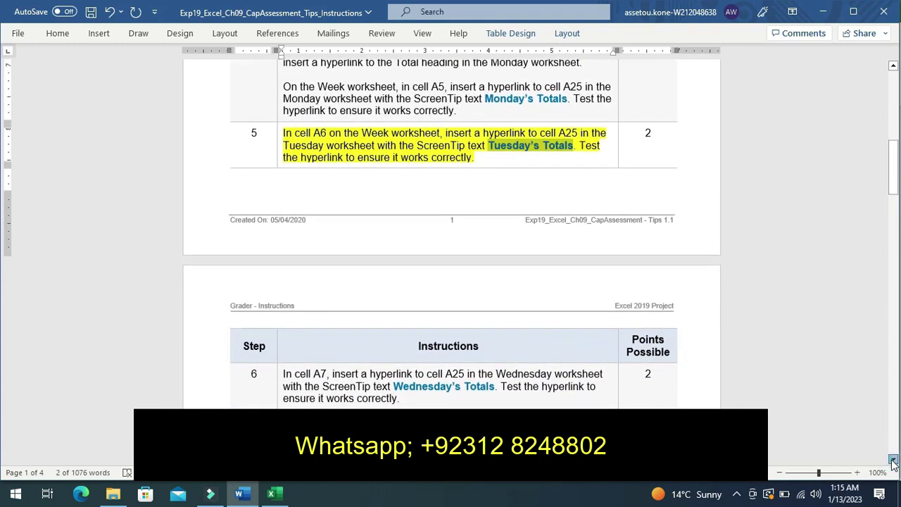
pyautogui.click(892, 463)
pyautogui.click(892, 463)
pyautogui.click(893, 461)
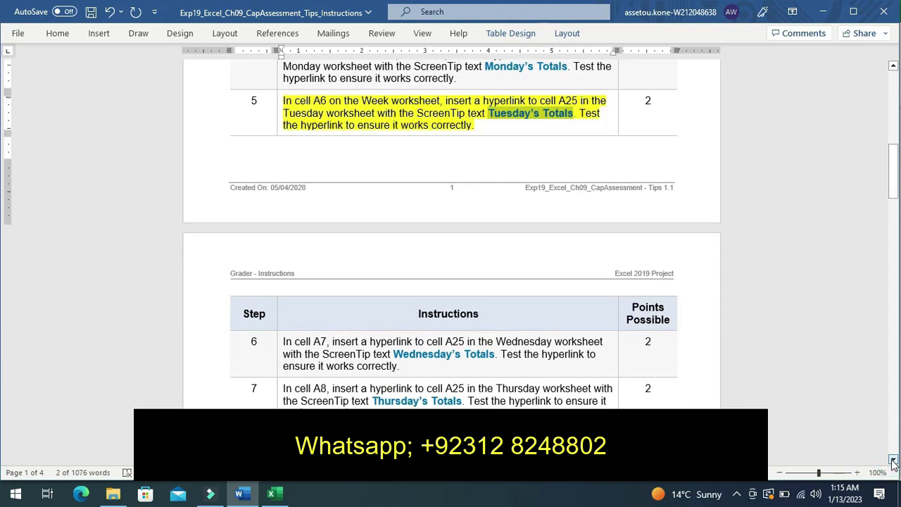
# Step: Undo step 5's yellow highlight and scroll on until step 6 is visible
pyautogui.hotkey('ctrl', 'z')
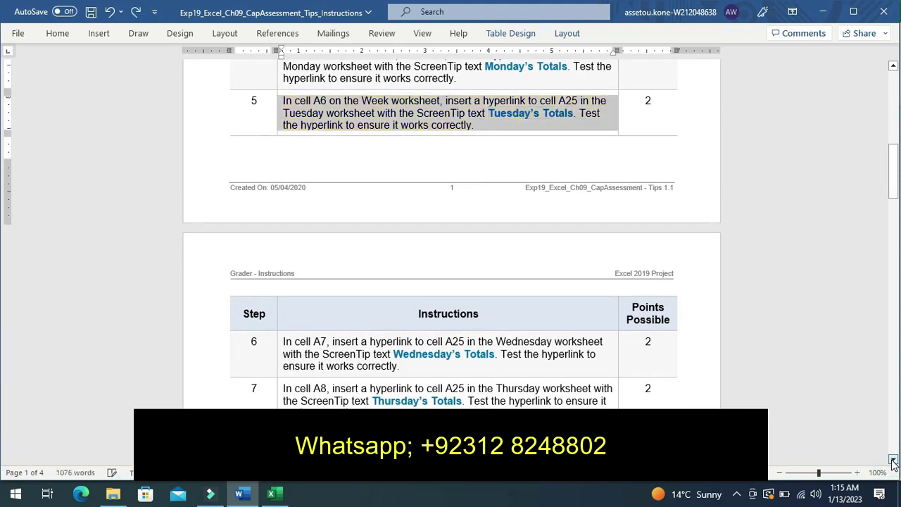
pyautogui.click(893, 462)
pyautogui.click(893, 462)
pyautogui.click(893, 462)
pyautogui.click(893, 462)
pyautogui.click(892, 463)
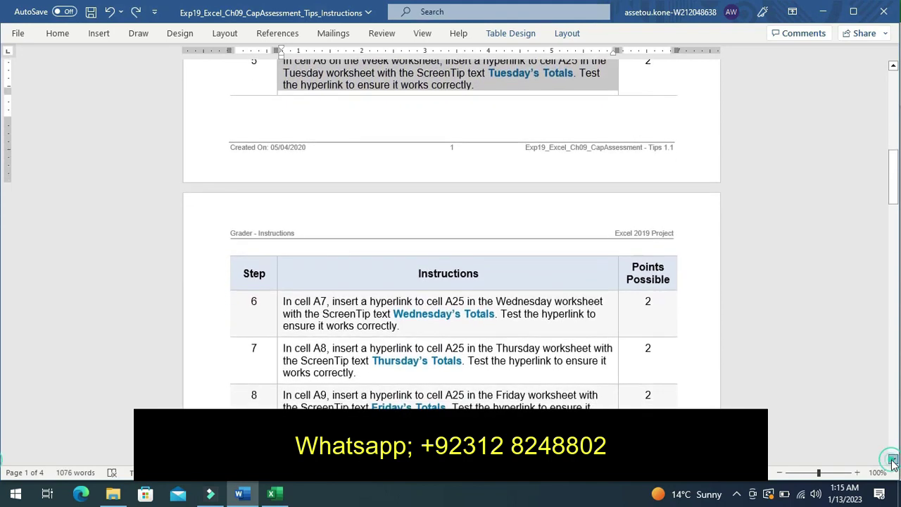
pyautogui.click(892, 463)
pyautogui.click(893, 463)
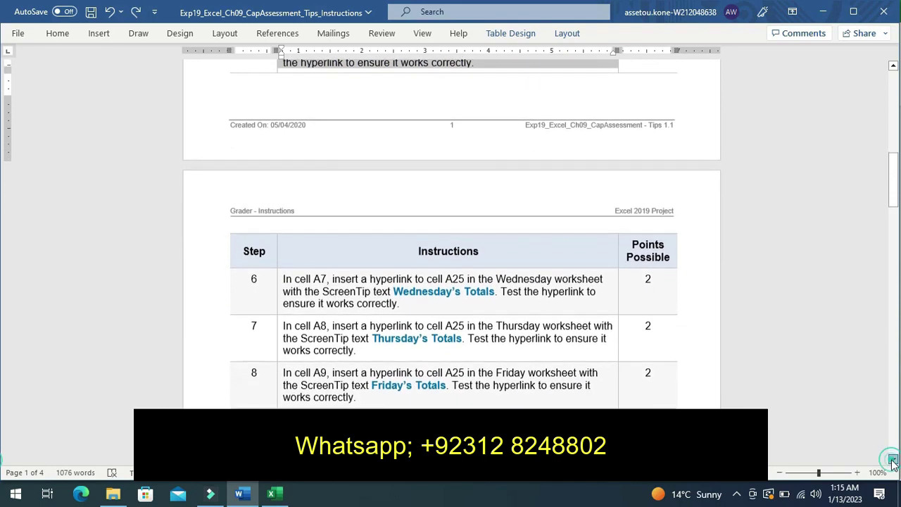
pyautogui.click(892, 462)
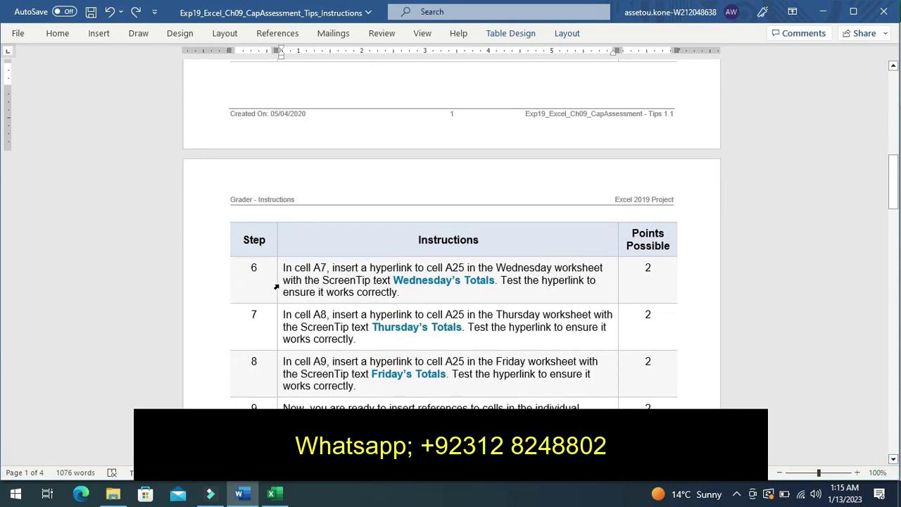
# Step: Highlight step 6's instruction (hyperlink A7 to Wednesday's A25) in yellow
pyautogui.click(276, 287)
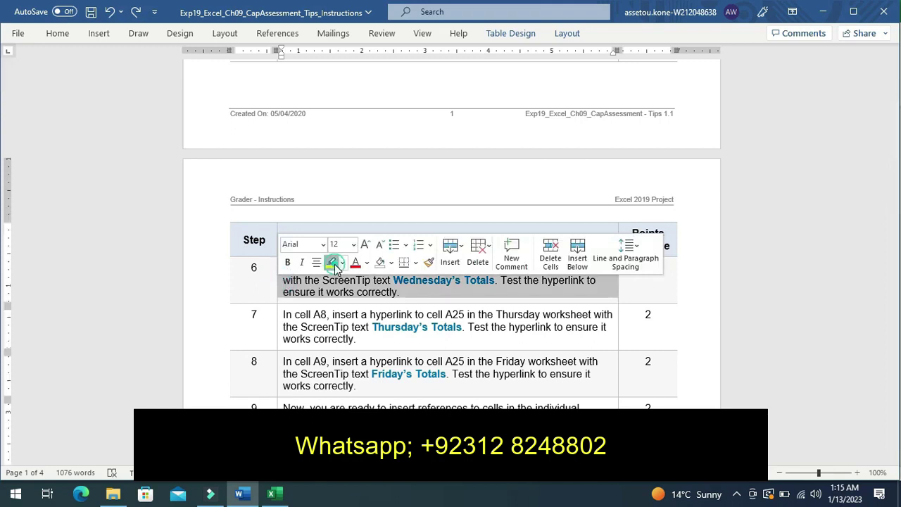
pyautogui.click(335, 266)
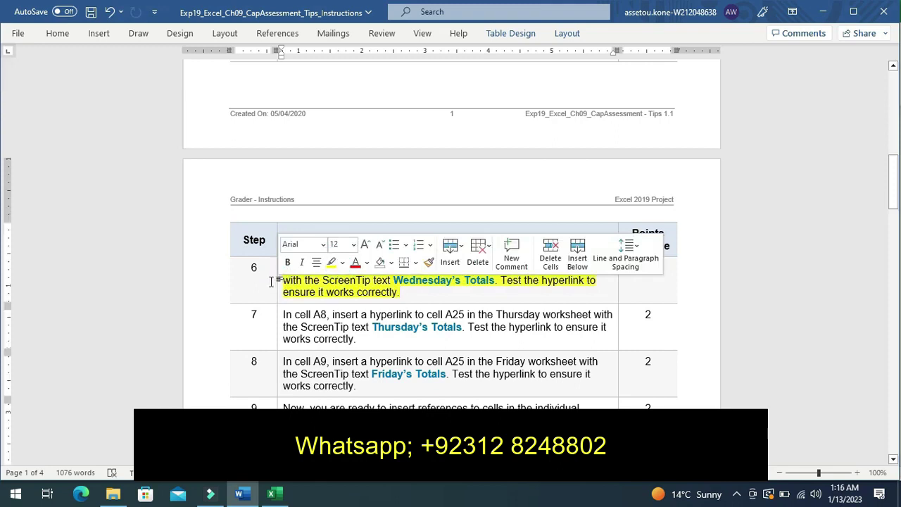
pyautogui.click(271, 281)
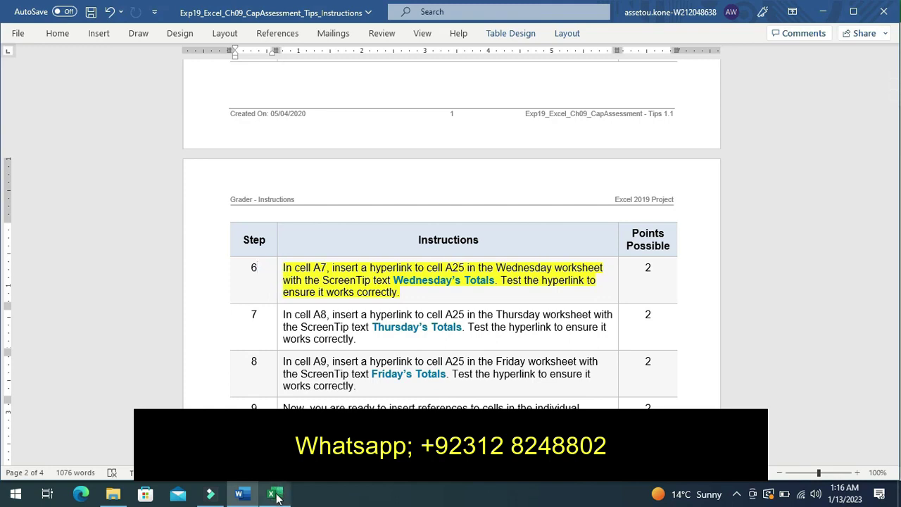
# Step: Begin inserting a hyperlink on cell A7 (Wednesday) in the Excel workbook
pyautogui.click(274, 494)
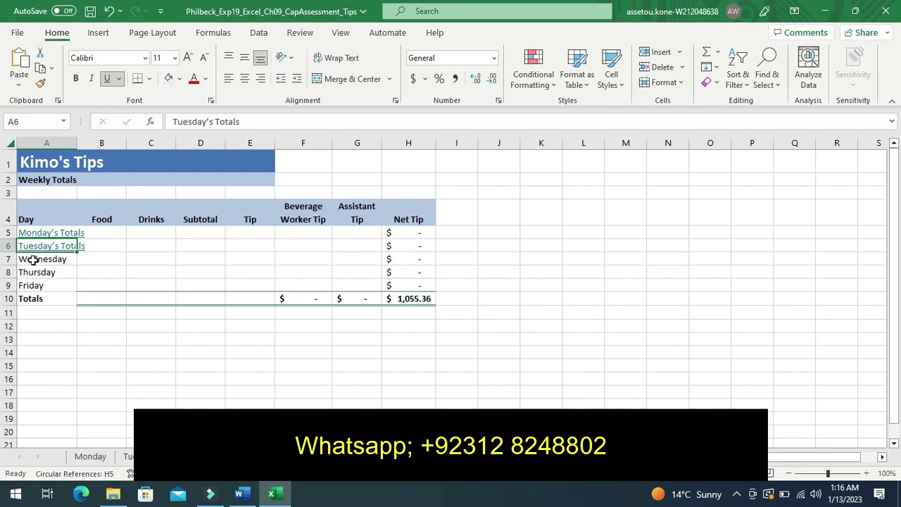
pyautogui.click(33, 260)
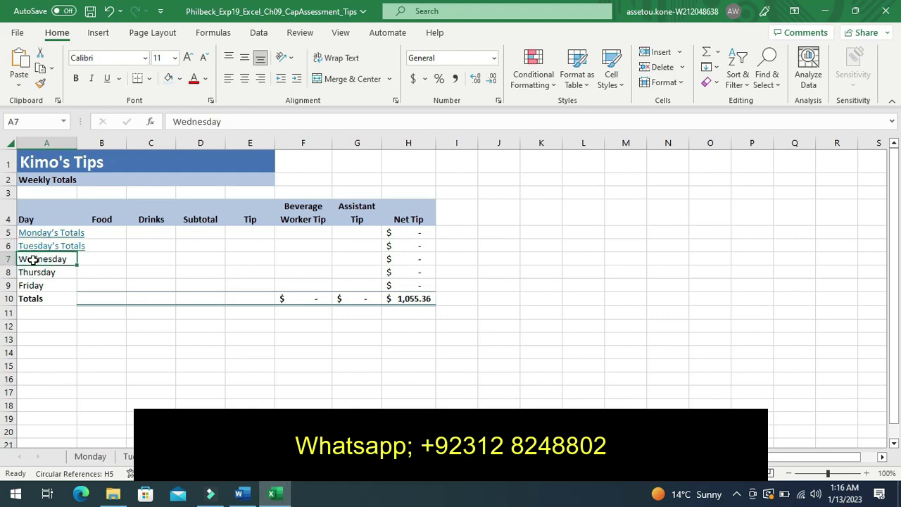
pyautogui.rightClick(33, 260)
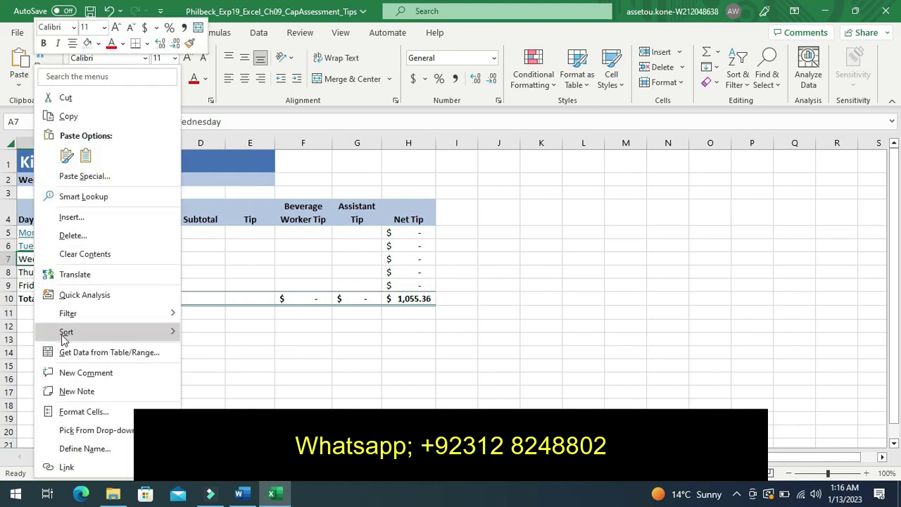
pyautogui.moveTo(63, 343)
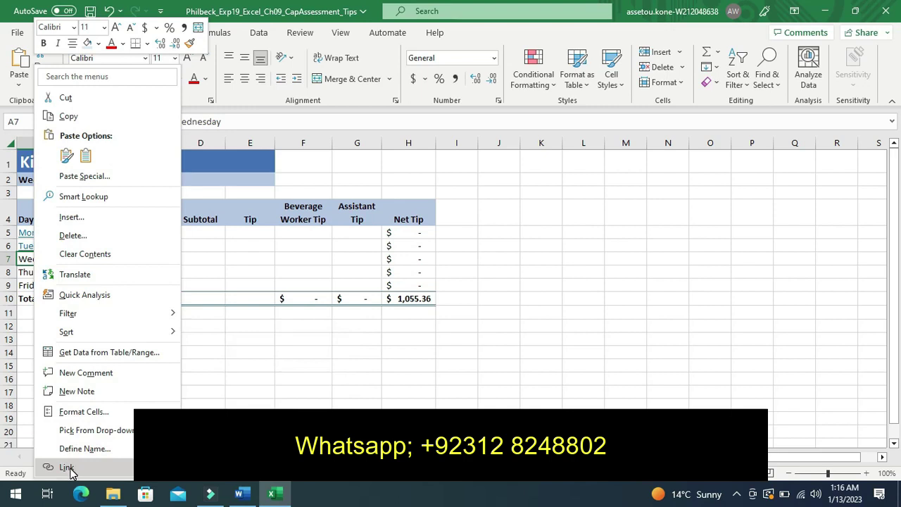
pyautogui.click(67, 467)
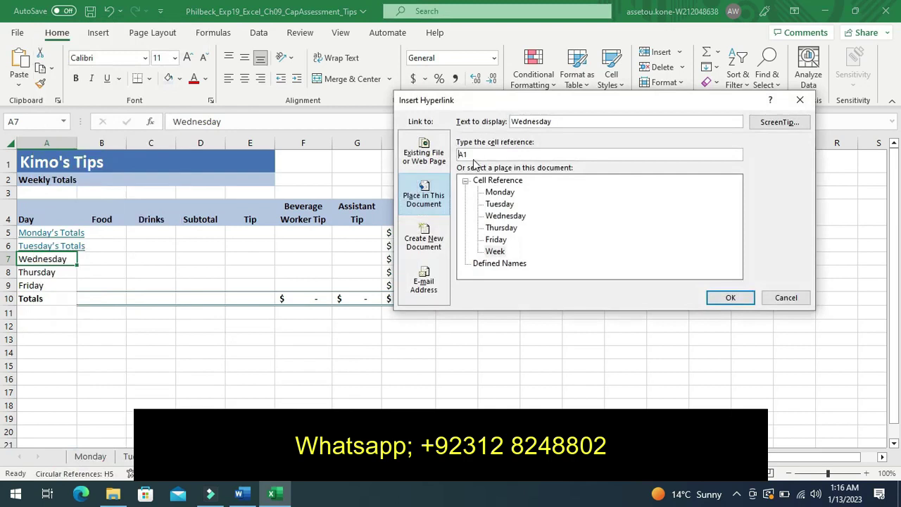
# Step: Point the link to cell reference A25 and clear the Wednesday display text
pyautogui.doubleClick(473, 155)
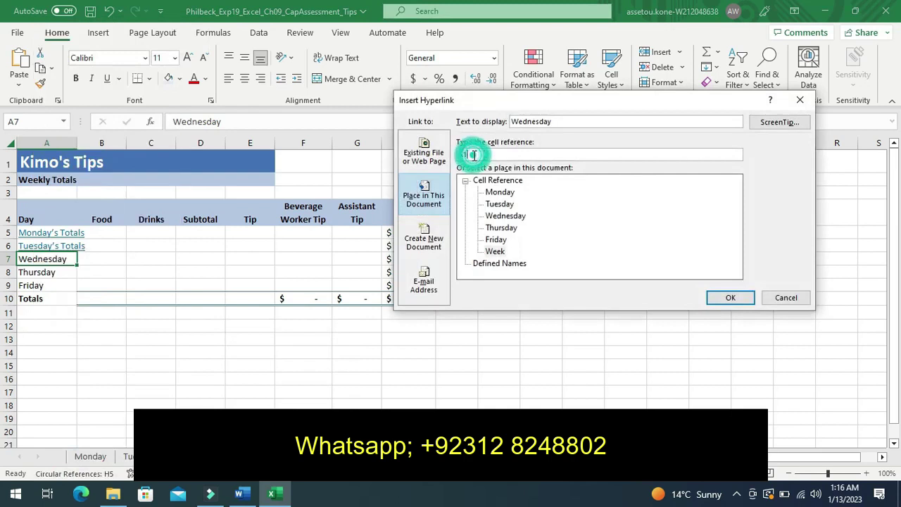
pyautogui.write('A')
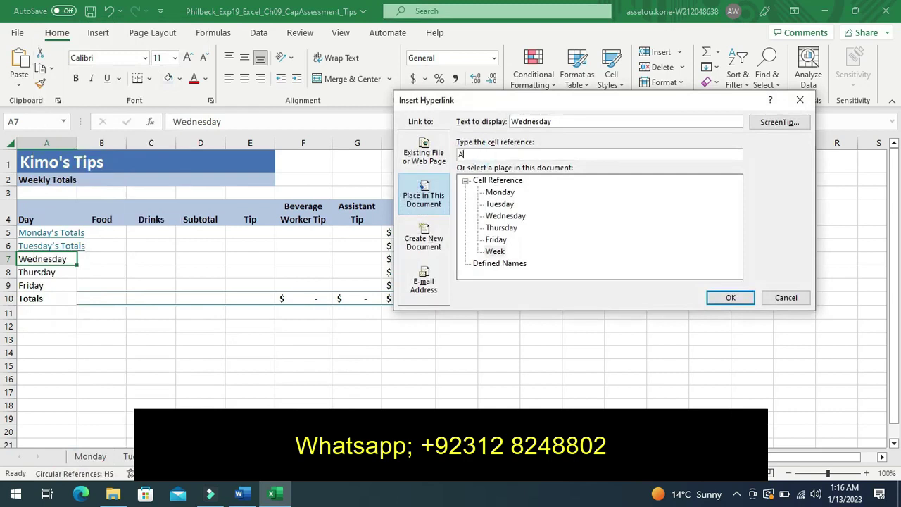
pyautogui.write('25')
pyautogui.click(556, 121)
pyautogui.press('BackSpace')
pyautogui.press('BackSpace')
pyautogui.press('BackSpace')
pyautogui.press('BackSpace')
pyautogui.press('BackSpace')
pyautogui.press('BackSpace')
pyautogui.press('BackSpace')
pyautogui.press('BackSpace')
pyautogui.press('BackSpace')
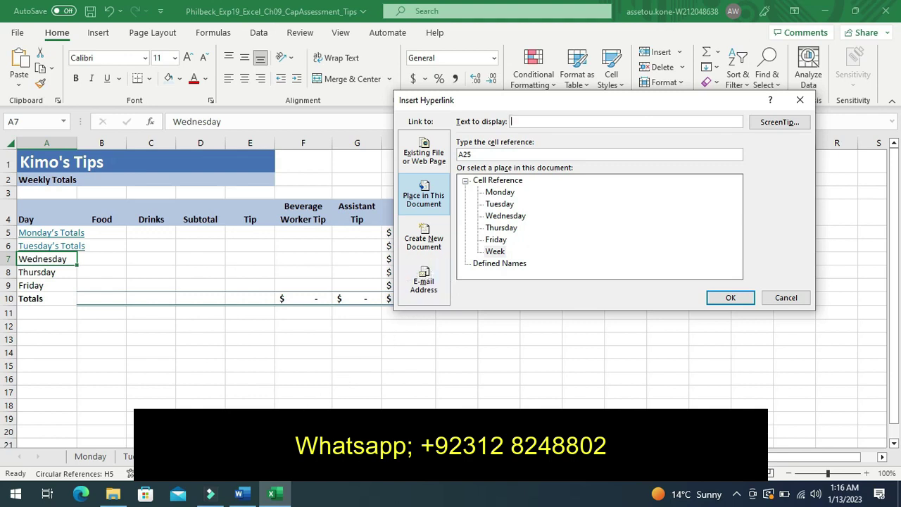
# Step: Select the phrase 'Wednesday's Totals' in step 6 of the Word instructions
pyautogui.click(242, 495)
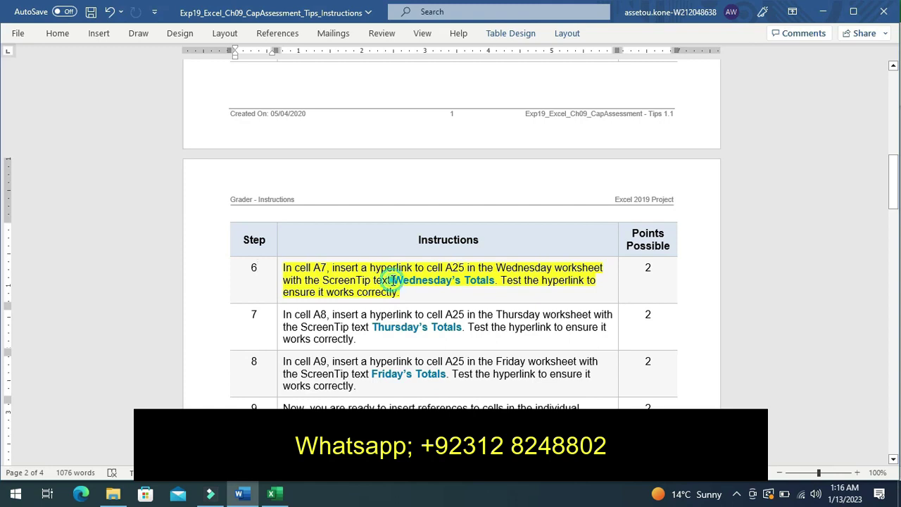
pyautogui.moveTo(393, 280); pyautogui.dragTo(459, 277)
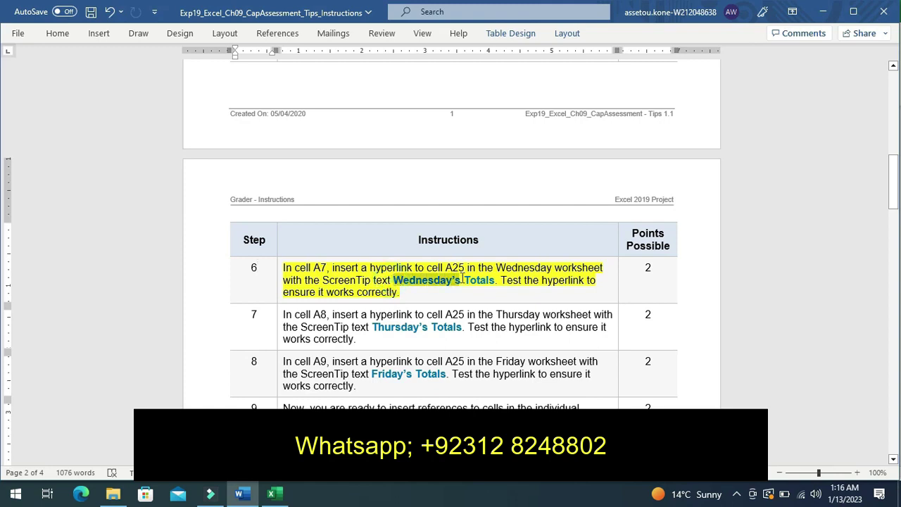
pyautogui.moveTo(459, 277); pyautogui.dragTo(490, 282)
pyautogui.hotkey('ctrl', 'c')
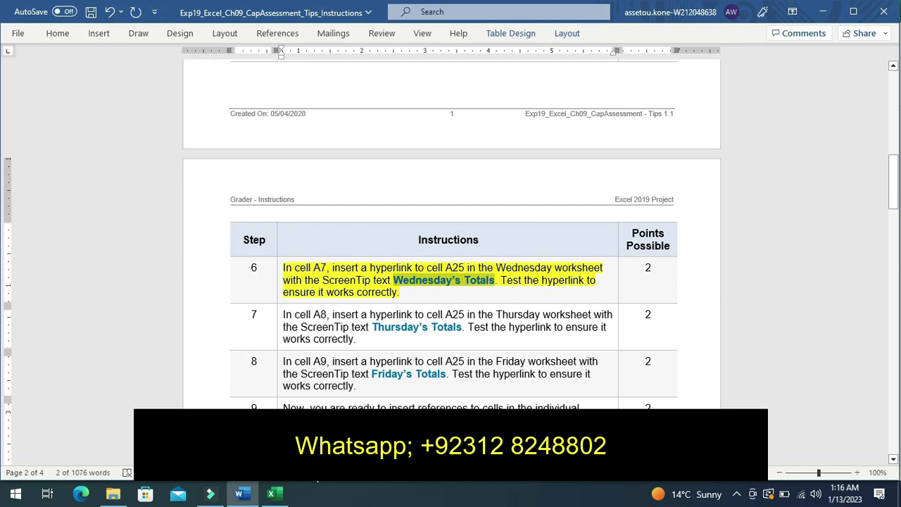
# Step: Paste 'Wednesday's Totals' as the A7 link's display text and confirm the hyperlink
pyautogui.click(275, 494)
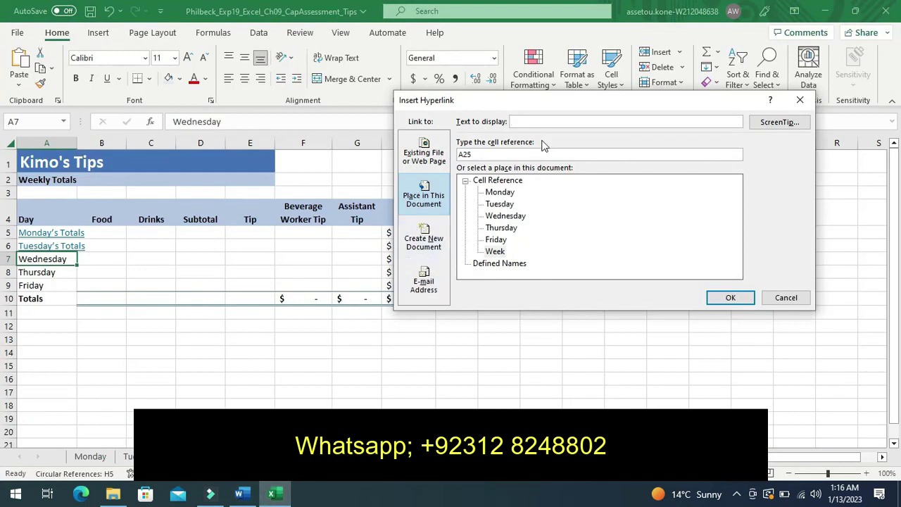
pyautogui.click(524, 123)
pyautogui.hotkey('ctrl', 'v')
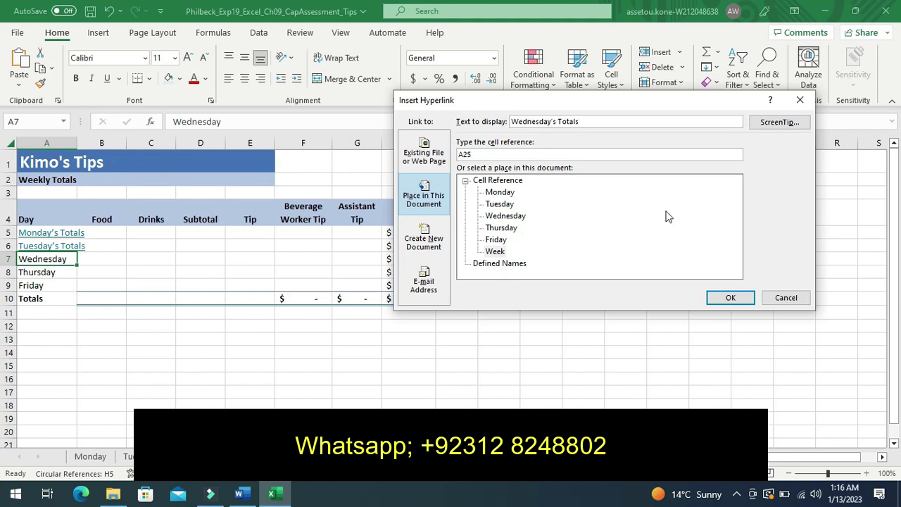
pyautogui.click(727, 298)
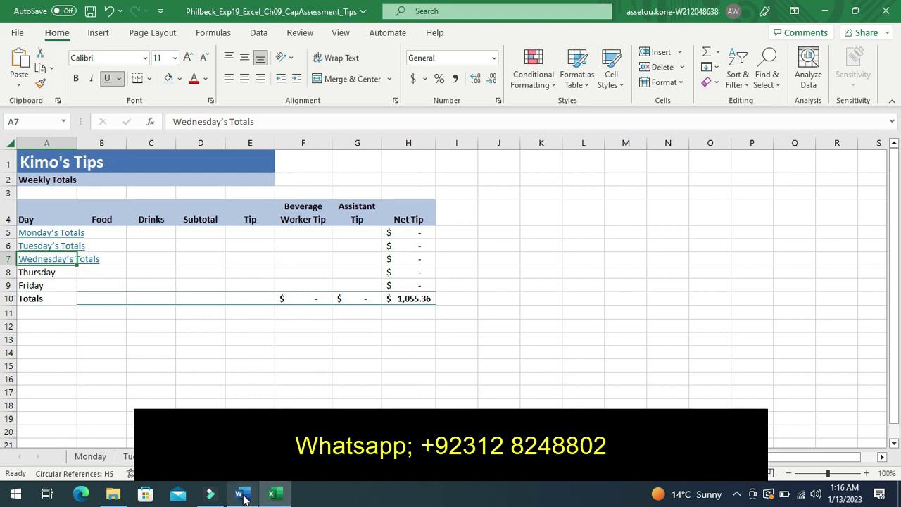
# Step: Highlight step 7's instruction text in yellow in the Word document
pyautogui.click(242, 495)
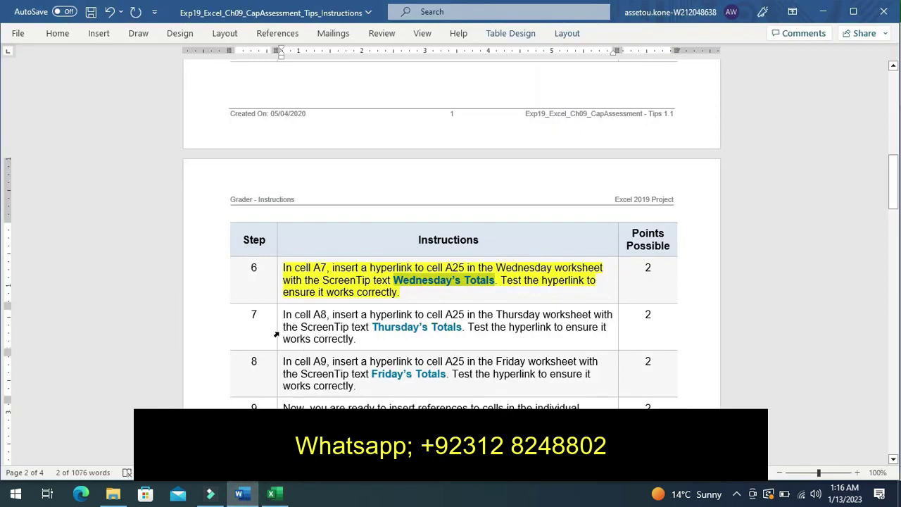
pyautogui.click(276, 335)
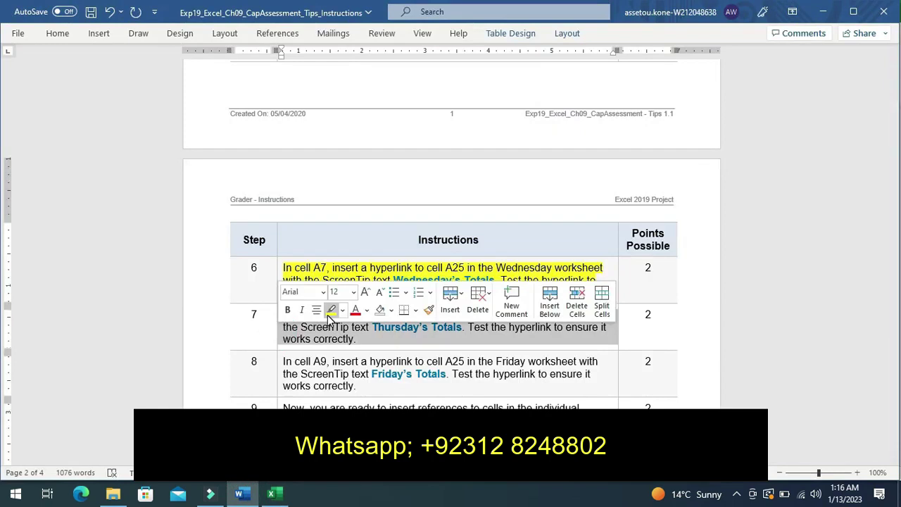
pyautogui.click(331, 312)
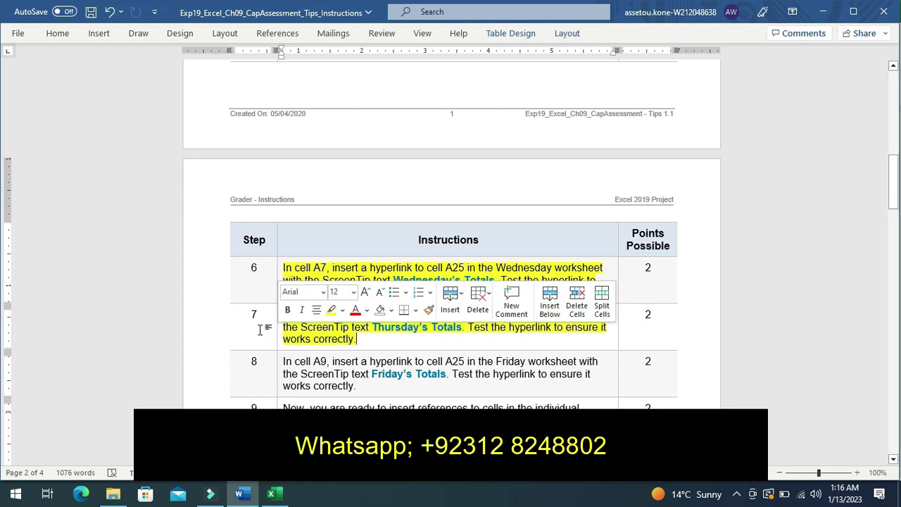
pyautogui.click(260, 329)
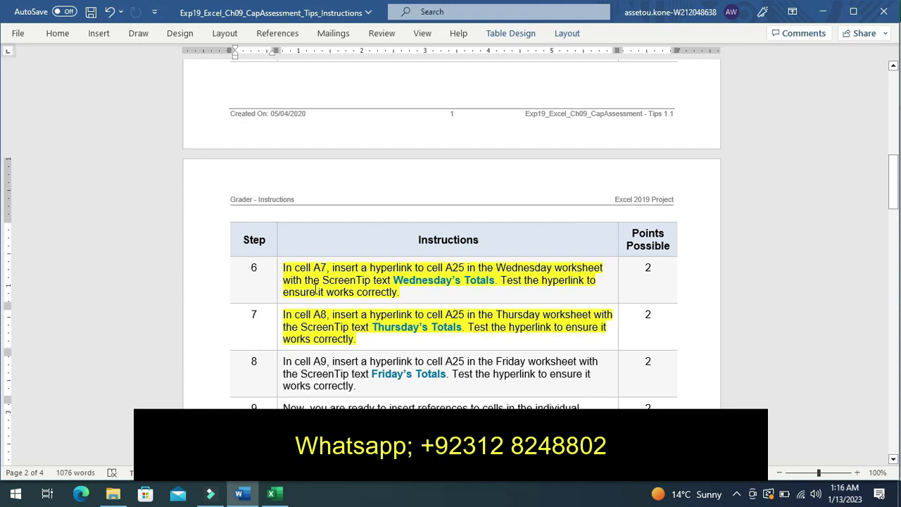
pyautogui.click(316, 287)
# Step: Select cell A8 (Thursday) in Excel and bring up its context menu
pyautogui.click(276, 495)
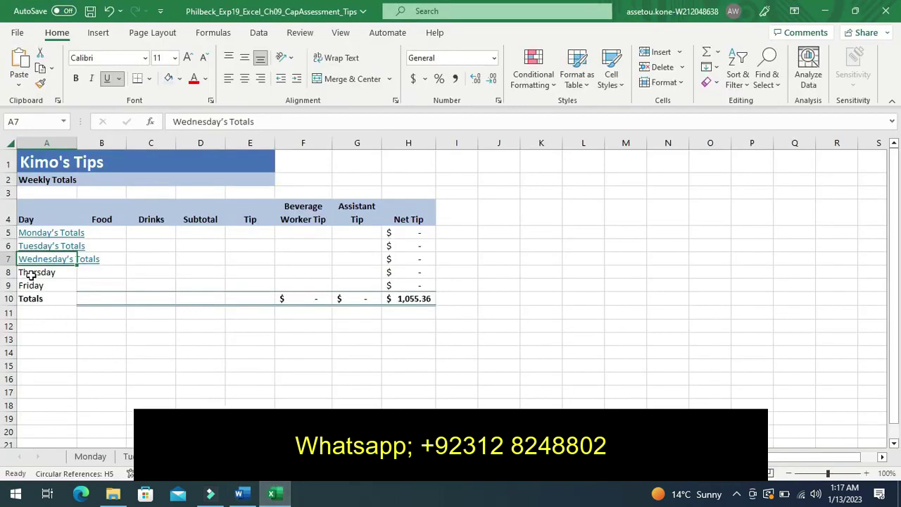
pyautogui.click(31, 275)
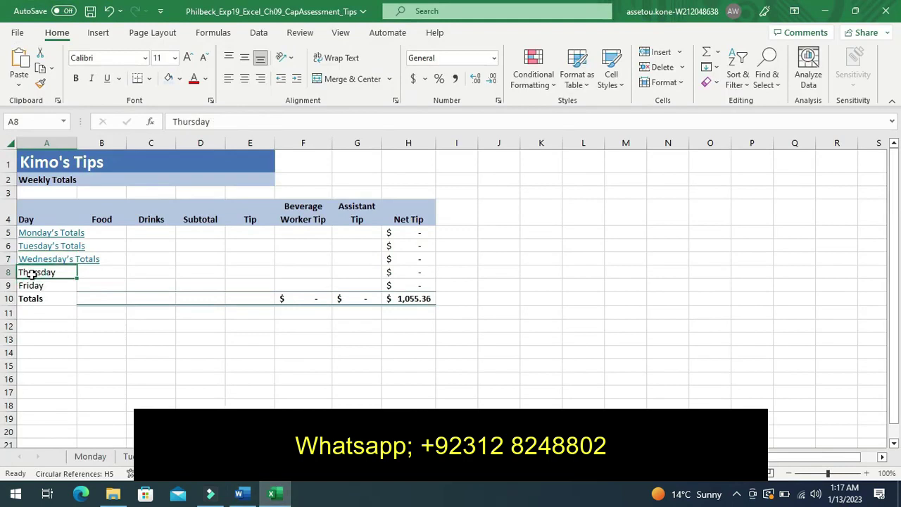
pyautogui.rightClick(33, 278)
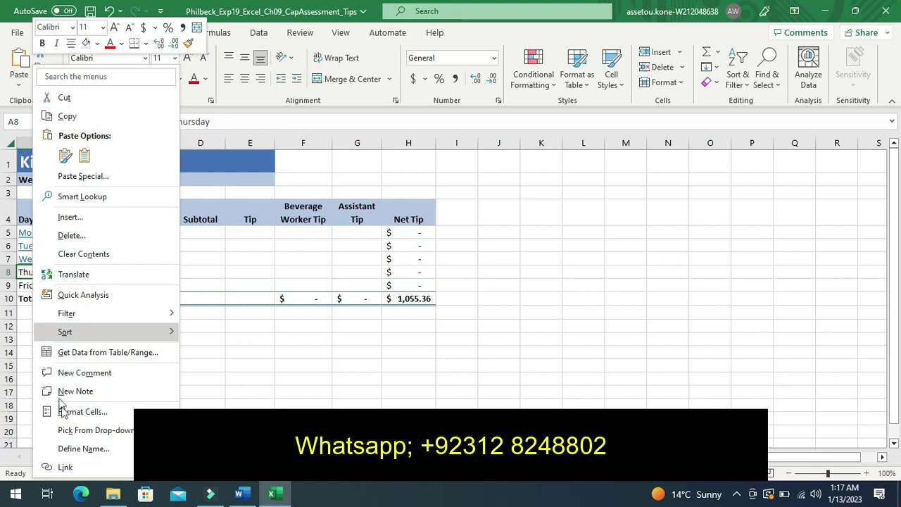
pyautogui.moveTo(41, 332)
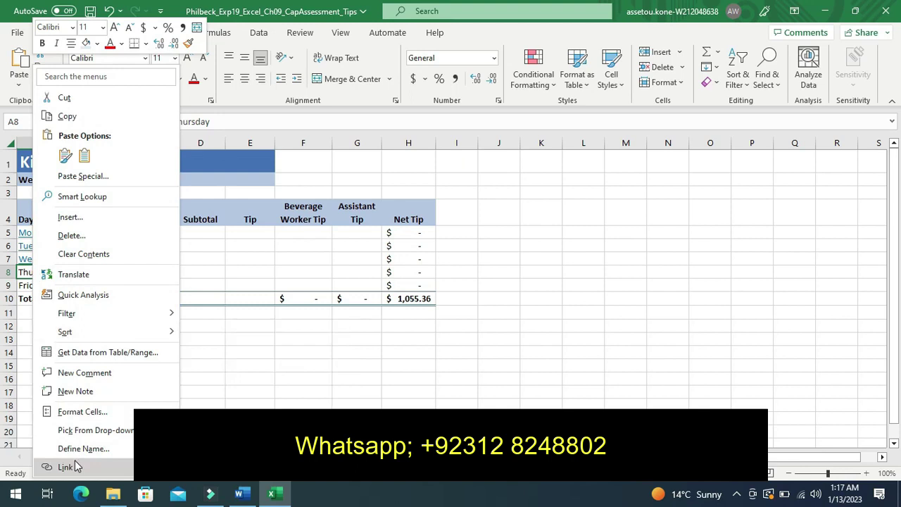
# Step: Start a hyperlink for A8 targeting cell A25 and clear its Thursday display text
pyautogui.click(78, 466)
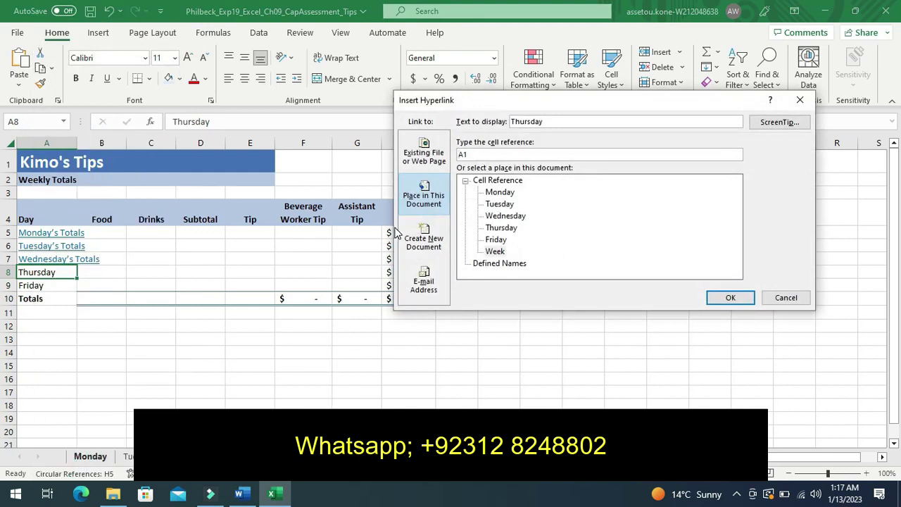
pyautogui.click(477, 153)
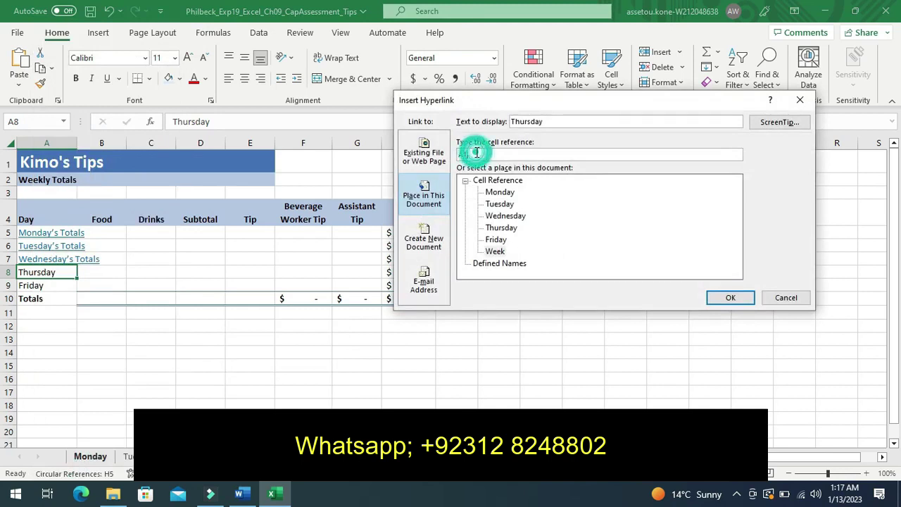
pyautogui.press('BackSpace')
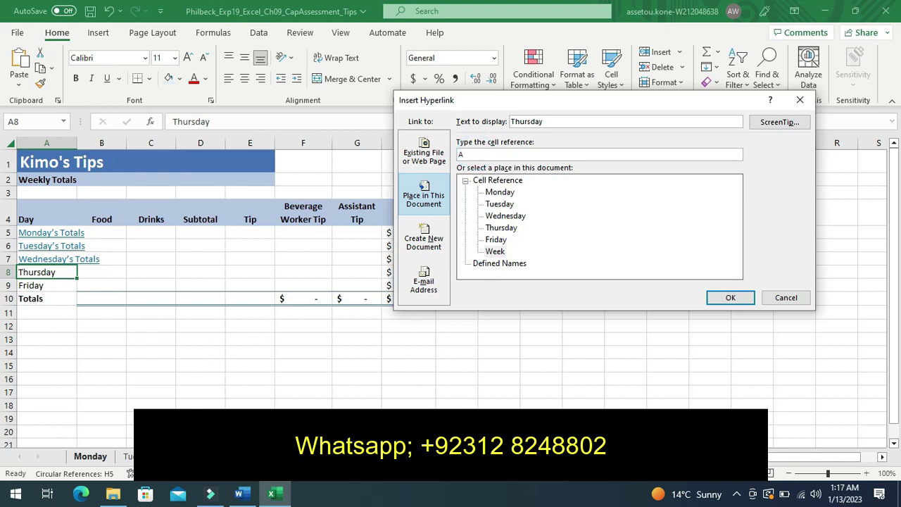
pyautogui.write('2')
pyautogui.write('5')
pyautogui.click(556, 122)
pyautogui.press('BackSpace')
pyautogui.press('BackSpace')
pyautogui.press('BackSpace')
pyautogui.press('BackSpace')
pyautogui.press('BackSpace')
pyautogui.press('BackSpace')
pyautogui.press('BackSpace')
pyautogui.press('BackSpace')
# Step: Select the phrase 'Thursday's Totals' in step 7 of the Word instructions
pyautogui.click(243, 495)
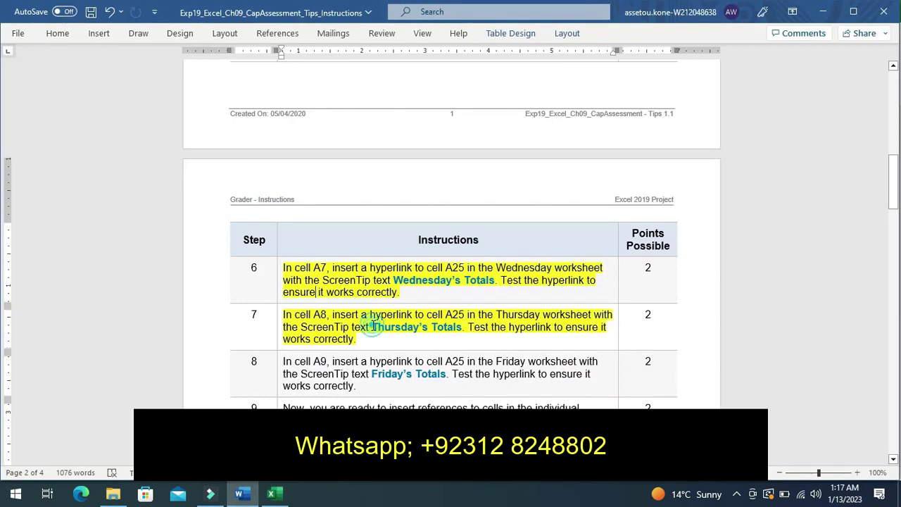
pyautogui.moveTo(372, 327); pyautogui.dragTo(458, 327)
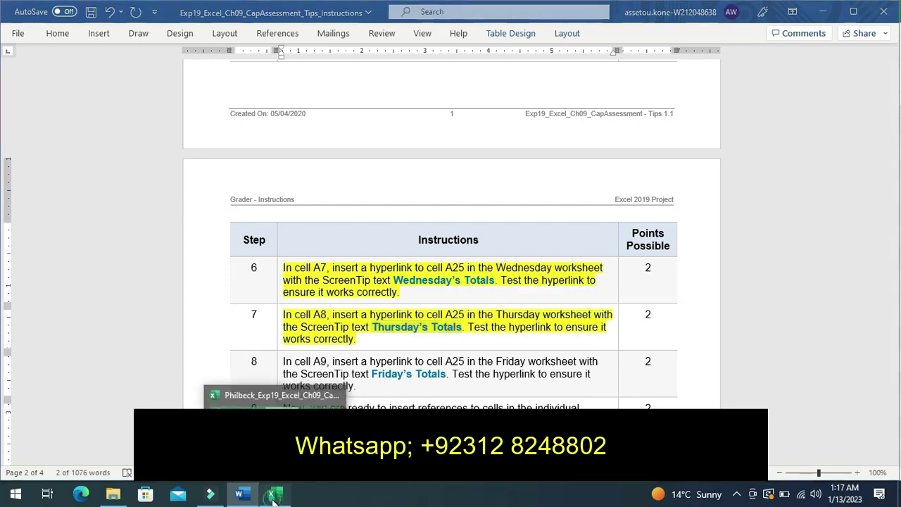
# Step: Enter 'Thursday's Totals' as the A8 link's display text and confirm the hyperlink
pyautogui.click(274, 495)
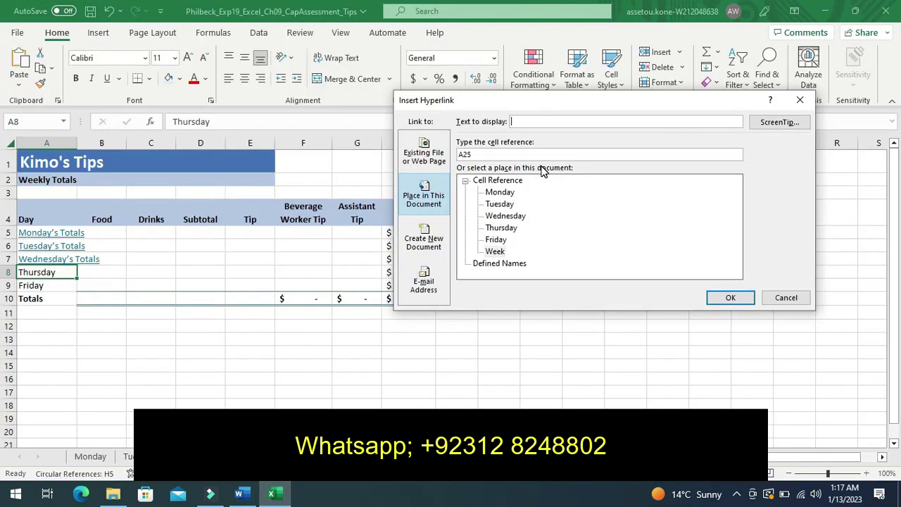
pyautogui.write("Thursday's Totals")
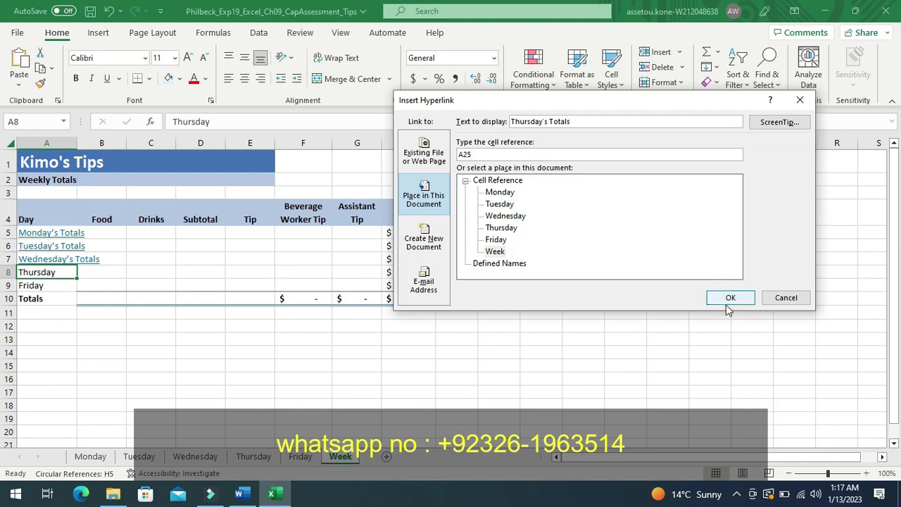
pyautogui.click(729, 299)
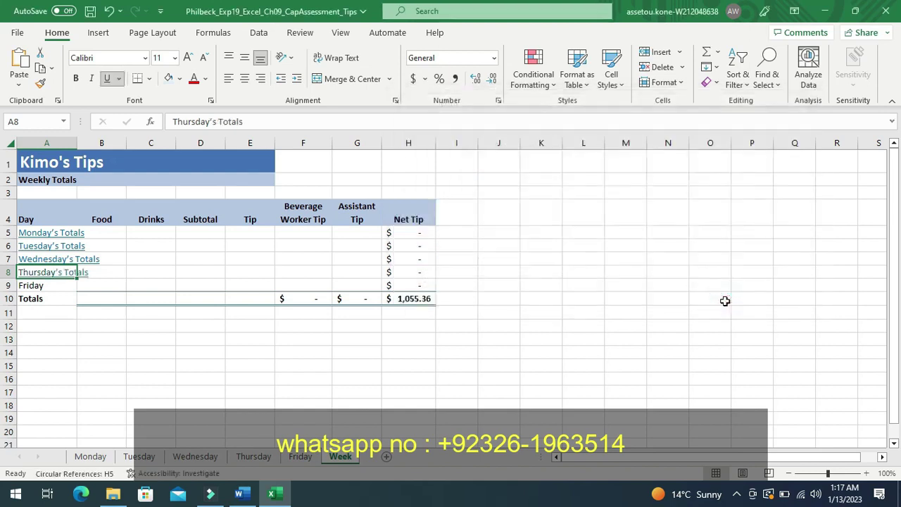